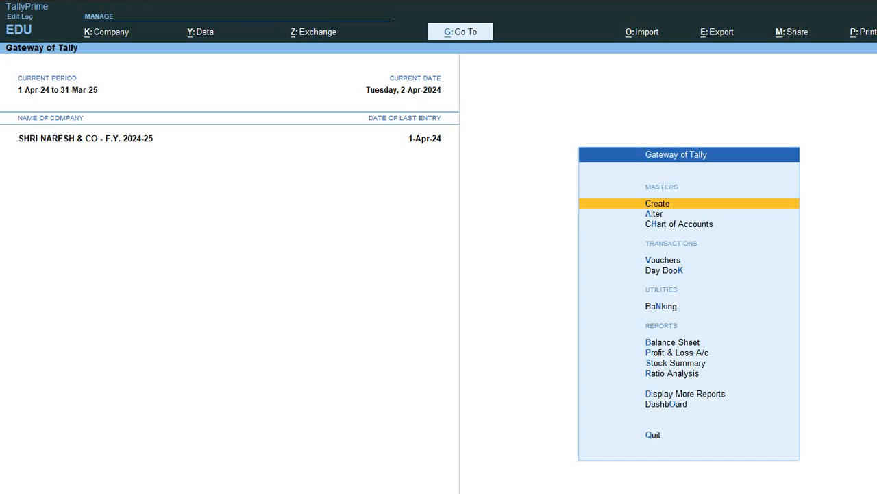
- Switch to the Aging anaysis workbook in Excel and select the sales invoices and receipt details heading in row 26
key(alt+Tab)
key(alt+Tab)
key(alt+Tab)
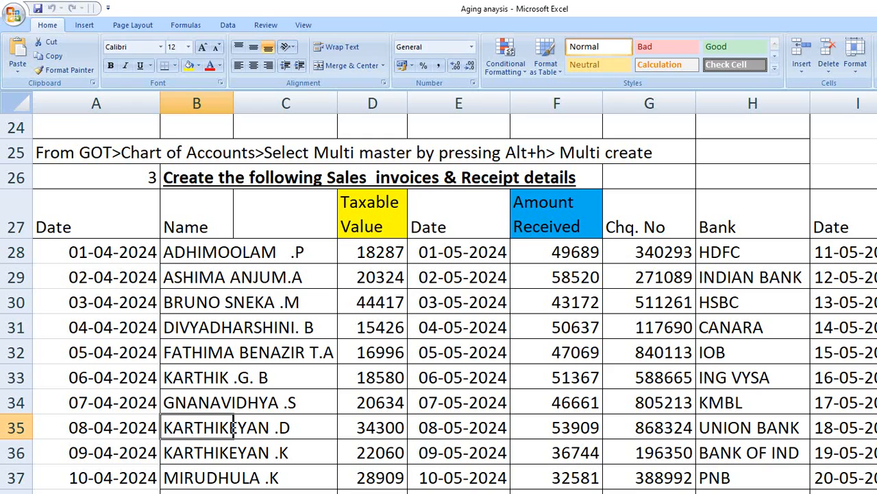
click(233, 177)
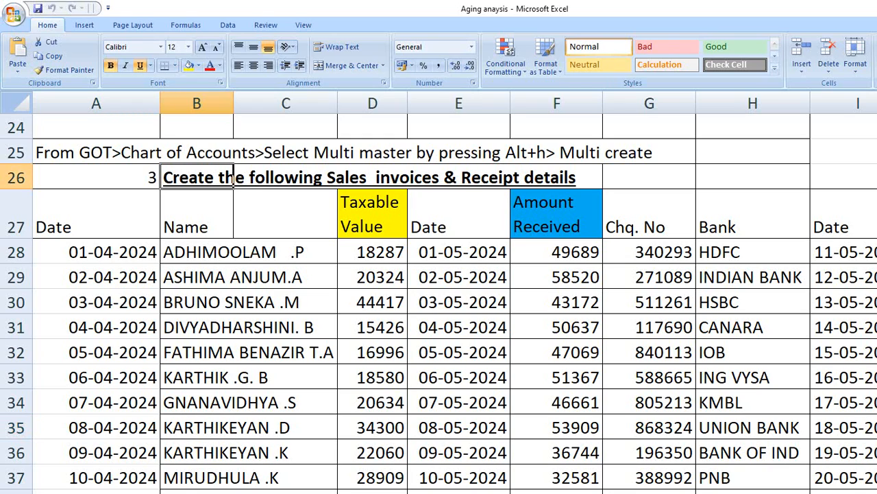
- Admit the waiting participant to the Google Meet call in Chrome and return to the first customer row of the Excel workbook
key(alt+Tab)
key(alt+Tab)
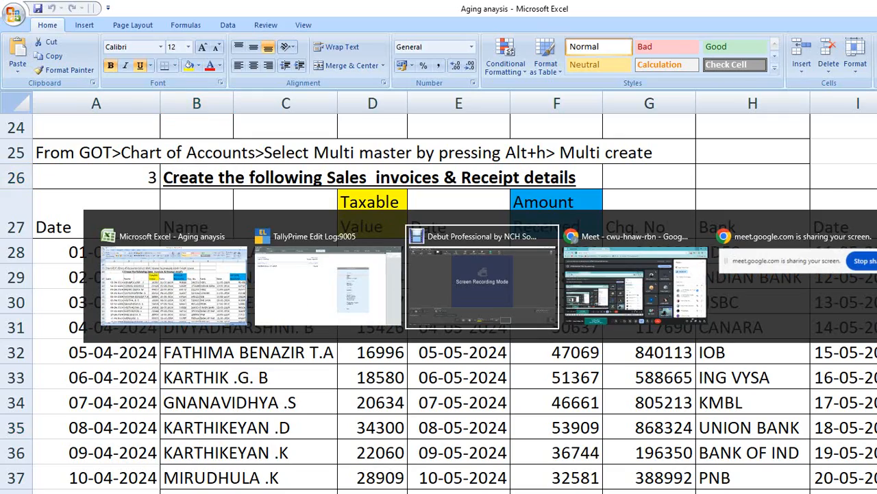
key(alt+Tab)
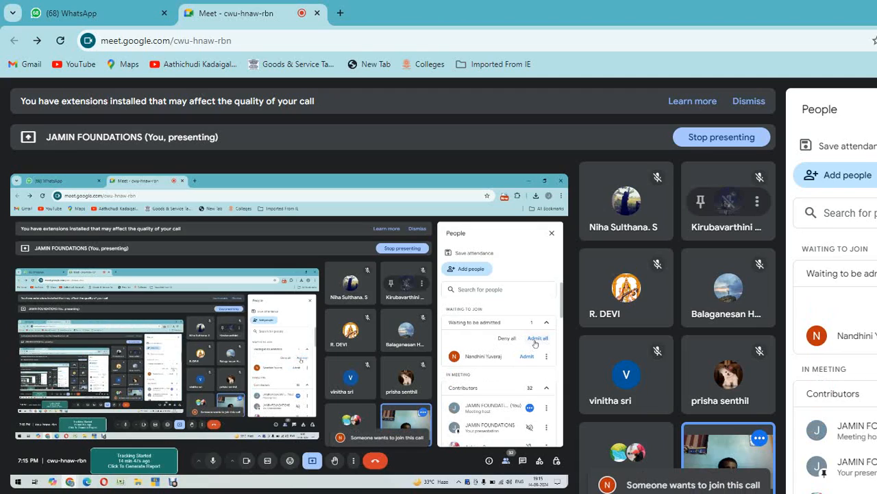
click(537, 340)
click(578, 350)
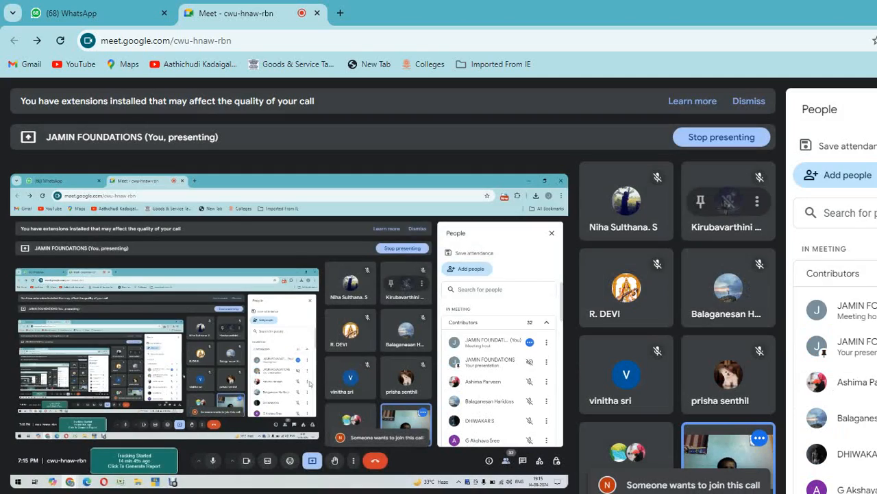
key(alt+Tab)
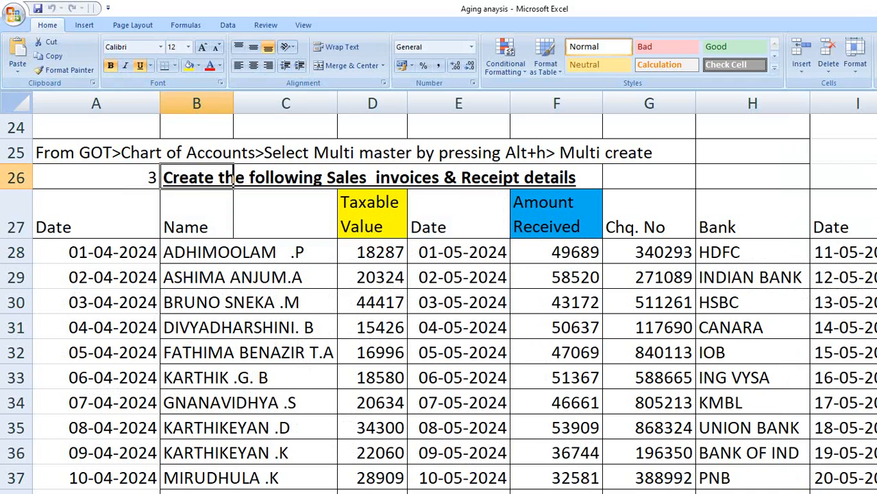
click(233, 251)
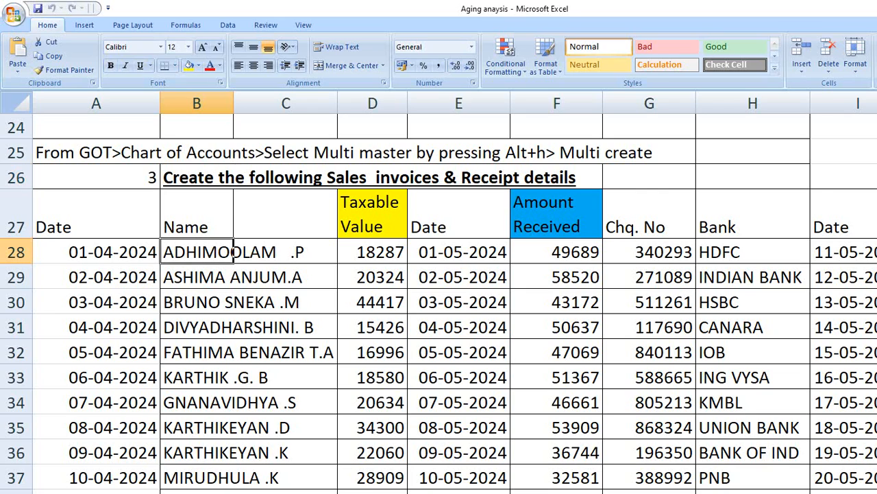
- Switch back to the Google Meet call and admit everyone in the waiting list again
key(alt+Tab)
key(alt+Tab)
key(alt+Tab)
key(alt+Tab)
key(alt+Tab)
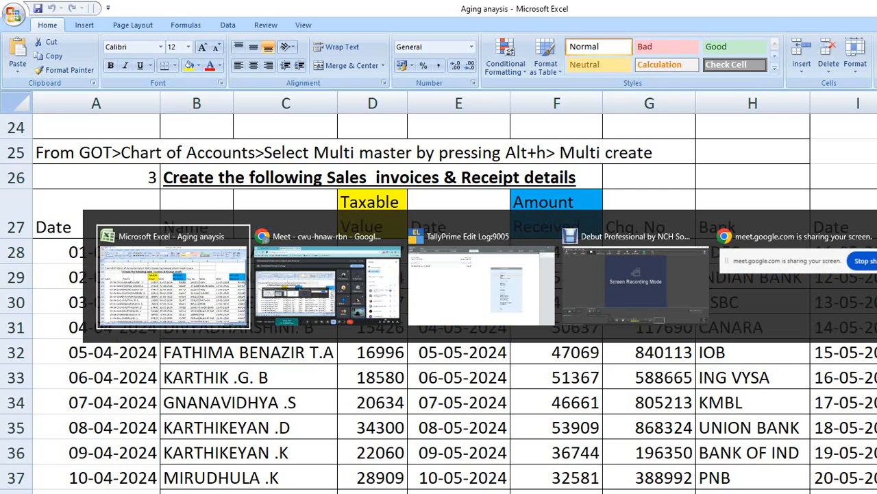
key(alt+Tab)
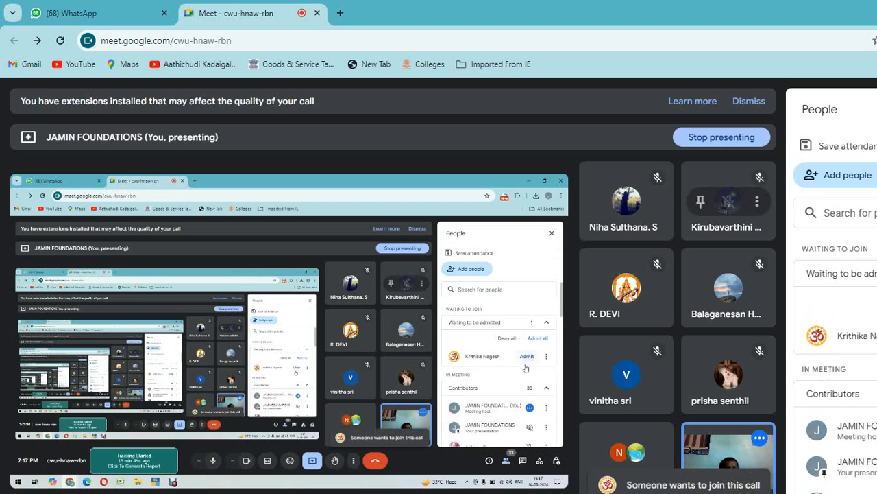
click(541, 338)
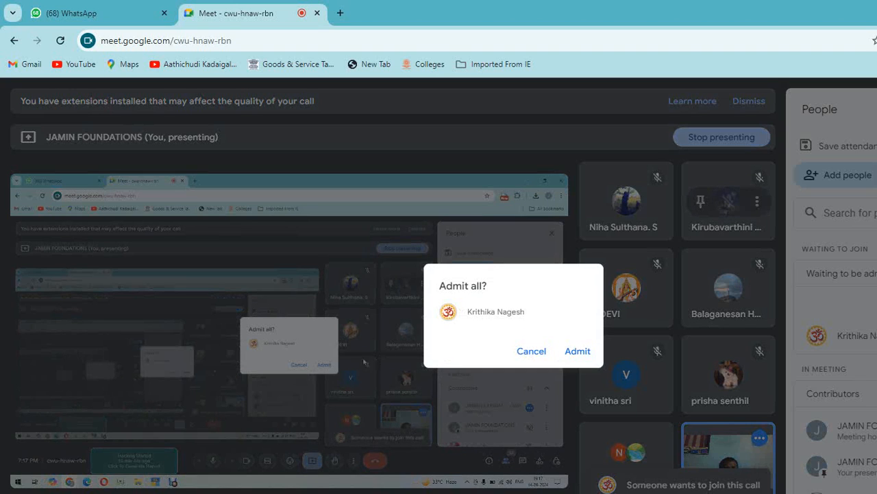
click(580, 351)
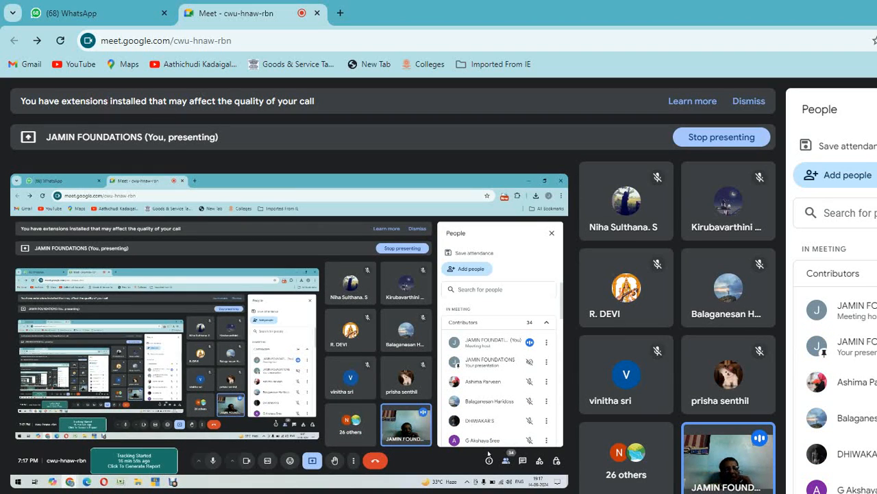
- Switch to TallyPrime and start a new ledger master named Advertising Services
key(alt+Tab)
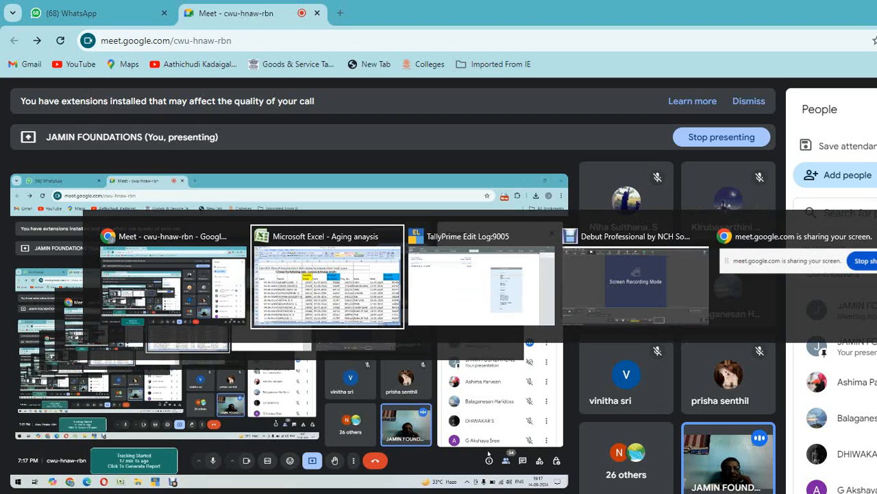
key(alt+Tab)
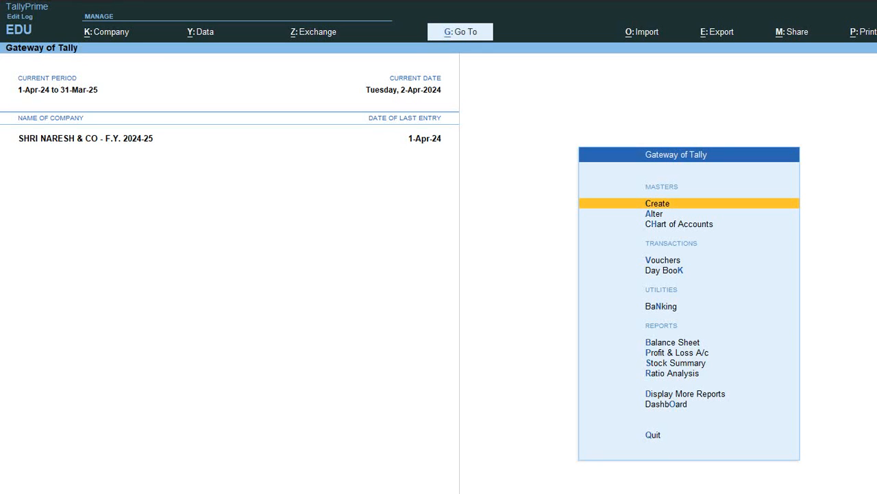
key(Return)
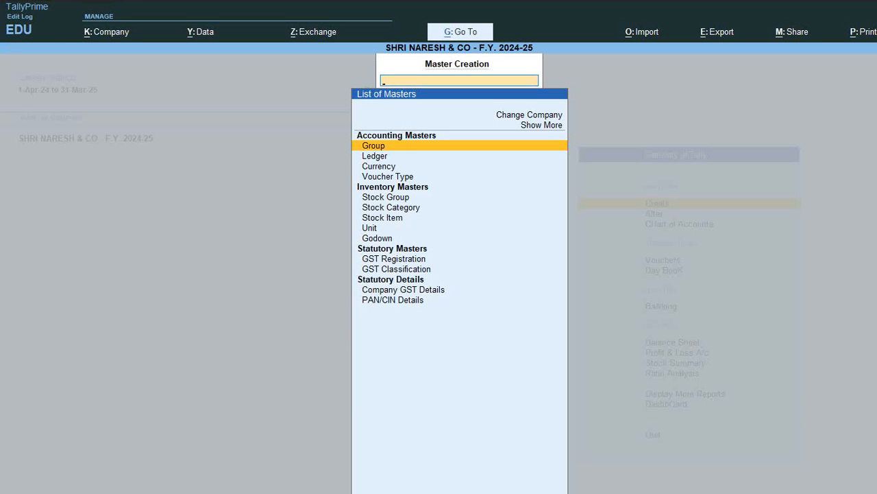
key(Down)
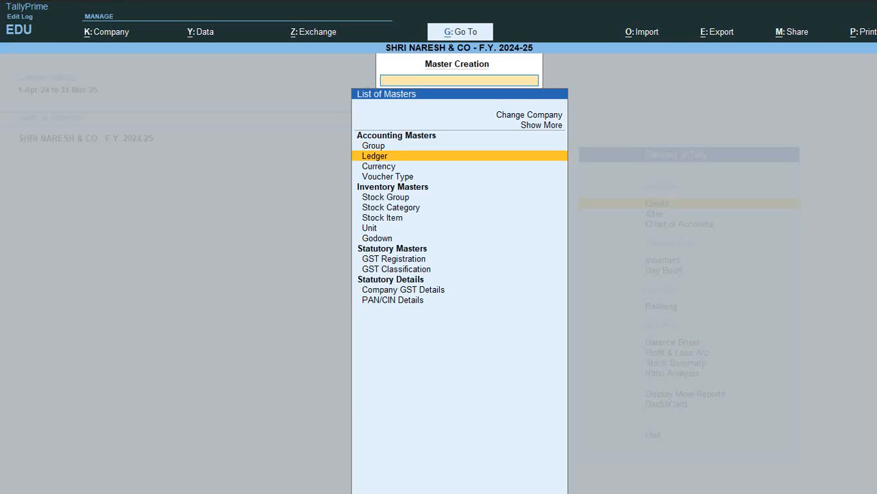
key(Return)
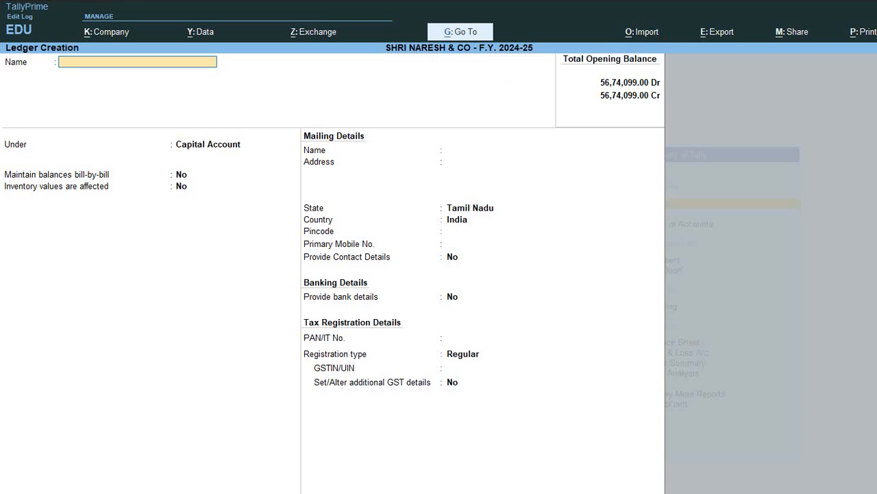
text(Advertising Services)
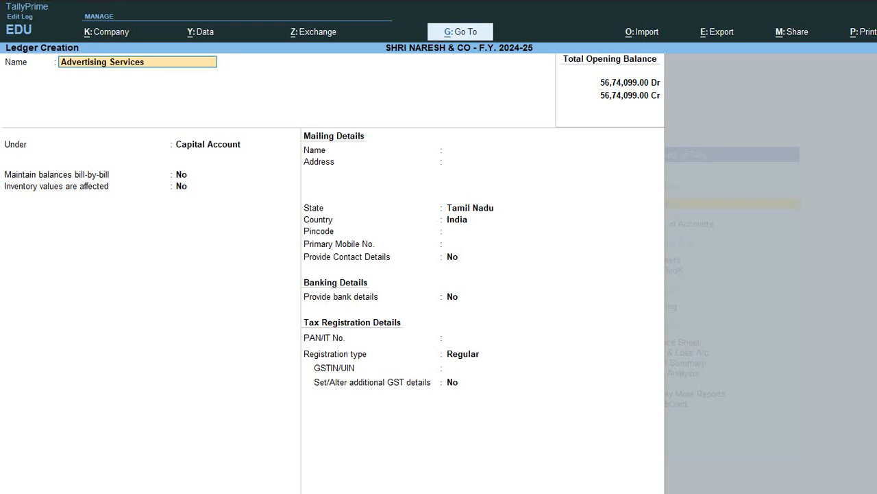
key(Return)
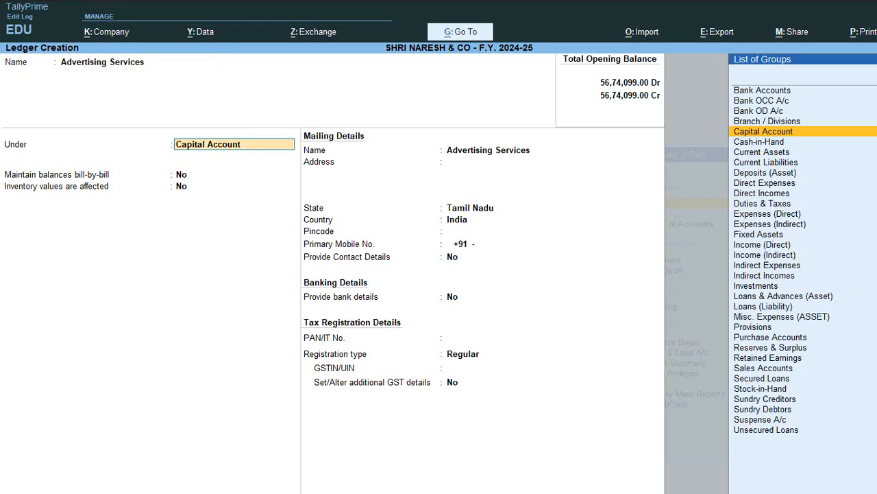
text(Sal)
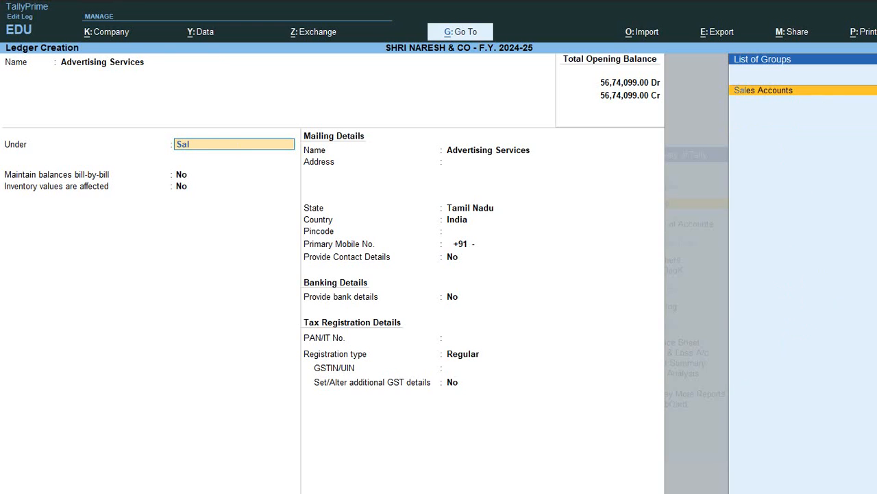
key(Return)
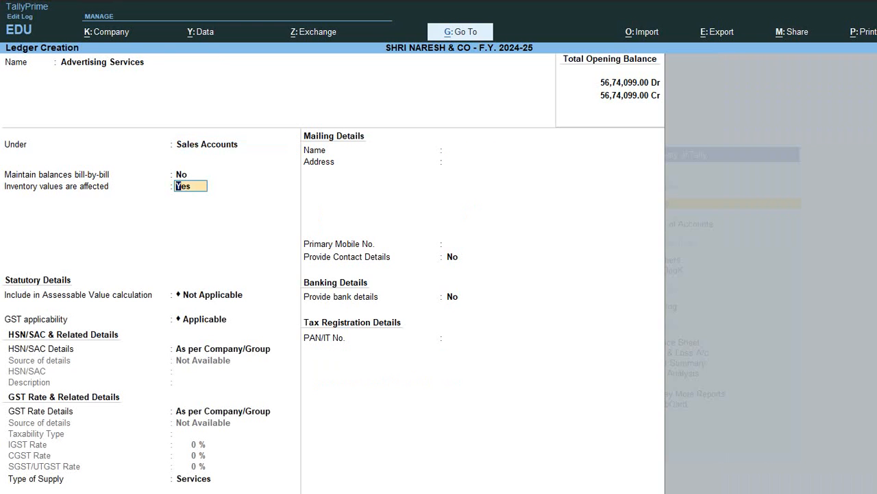
key(BackSpace)
- Place the ledger under Direct Incomes, keeping bill-by-bill balances and inventory values affected at No
text(Di)
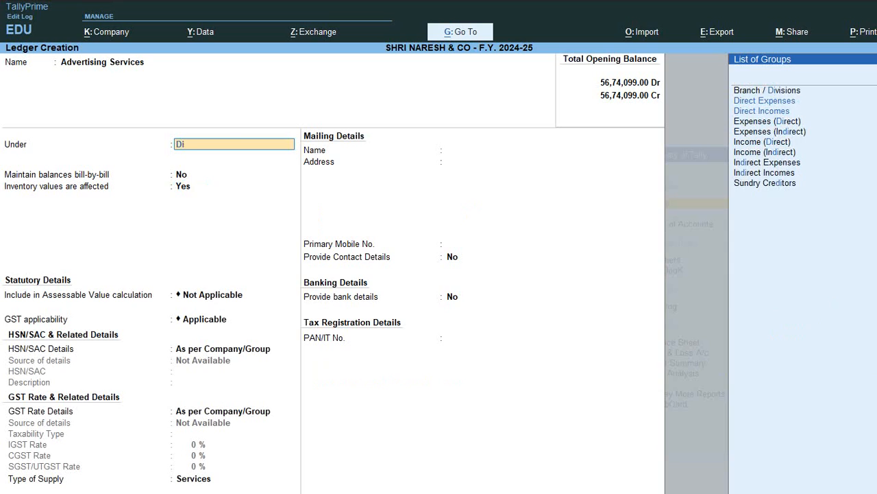
text(rect)
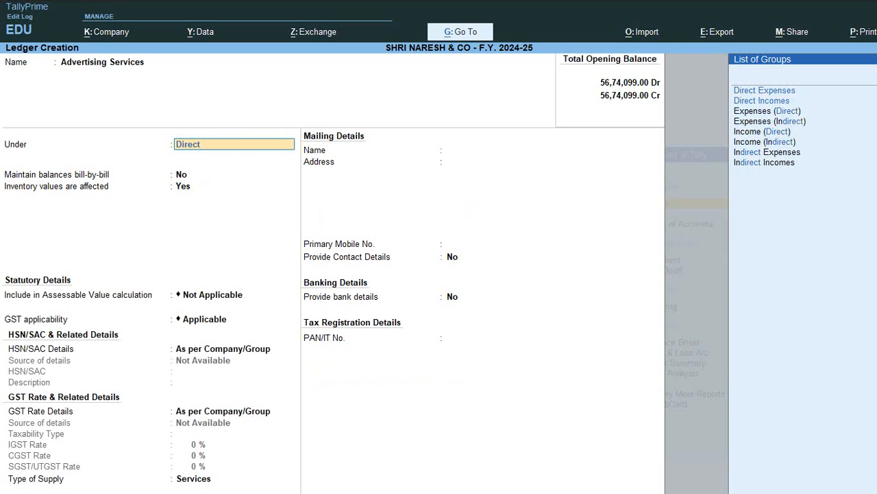
key(Down)
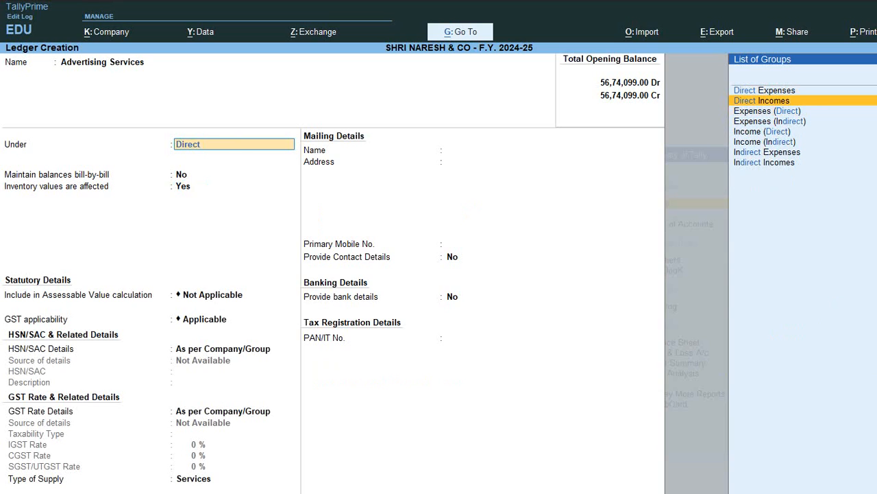
key(Return)
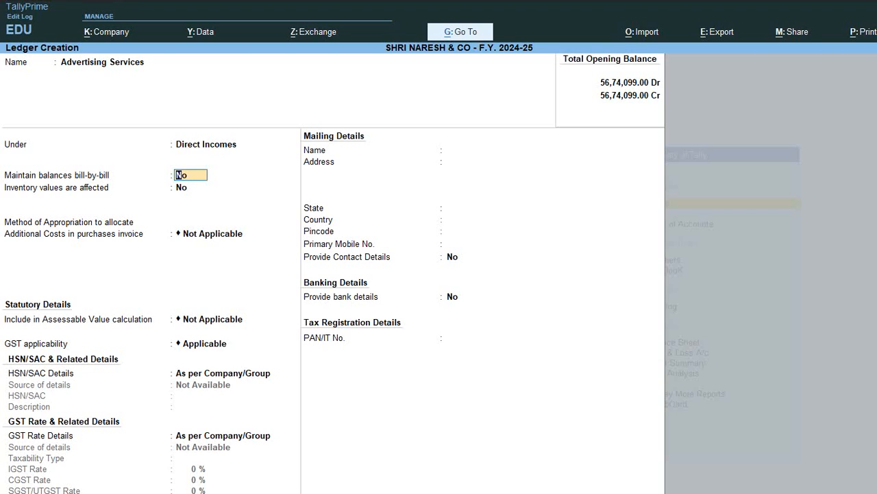
key(Return)
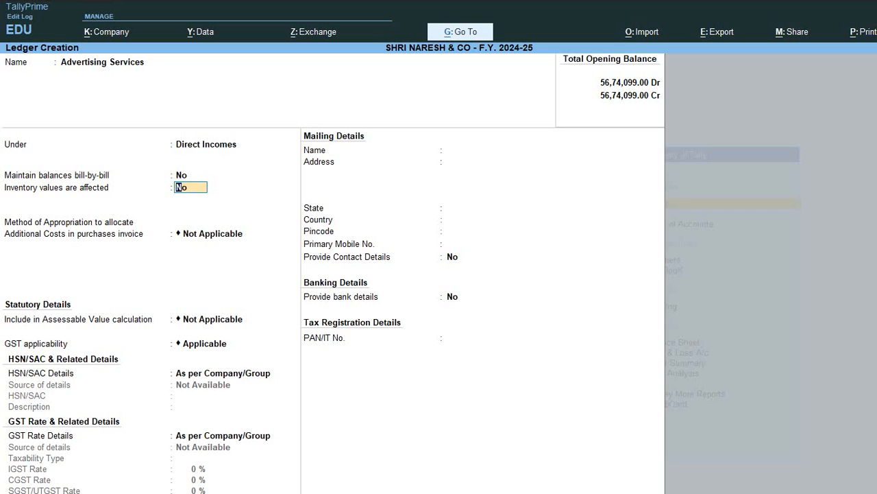
key(Return)
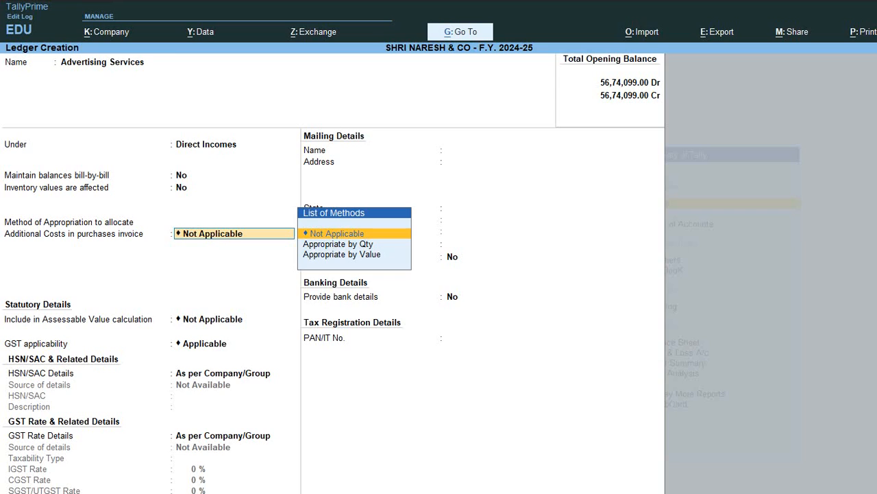
- Keep cost appropriation and assessable value Not Applicable and GST Applicable, and set the HSN/SAC details to Specify Details Here
key(Return)
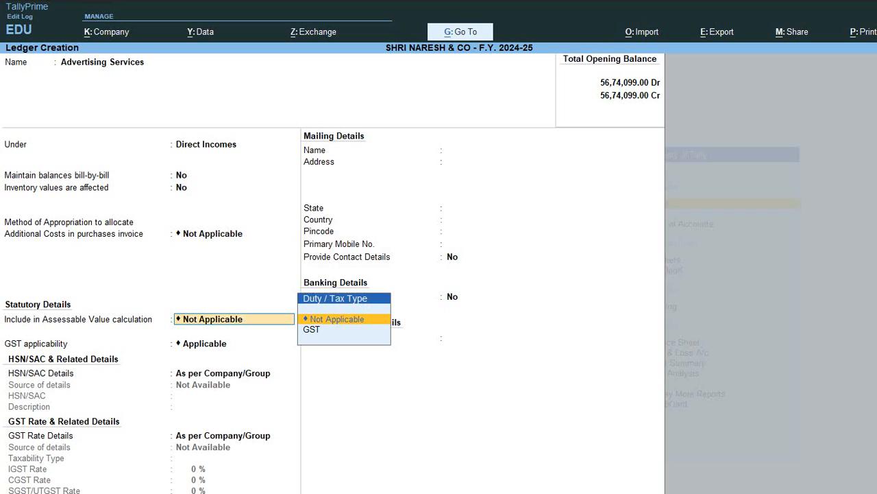
key(Return)
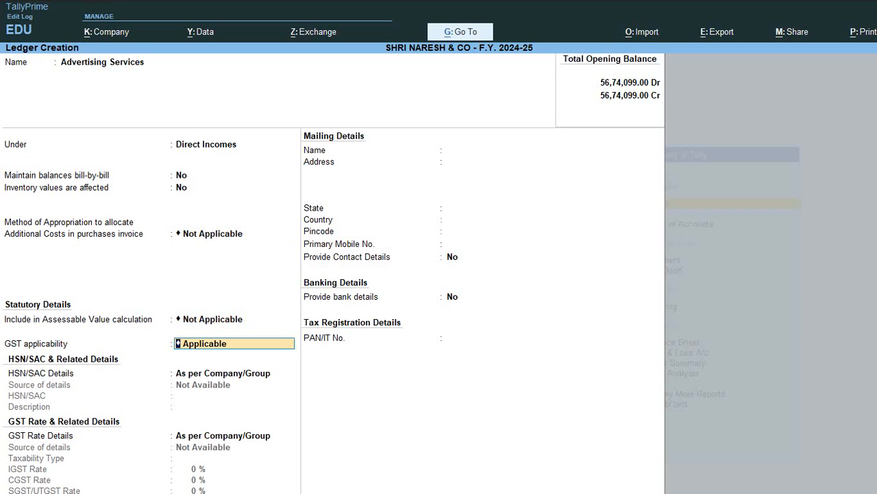
key(Return)
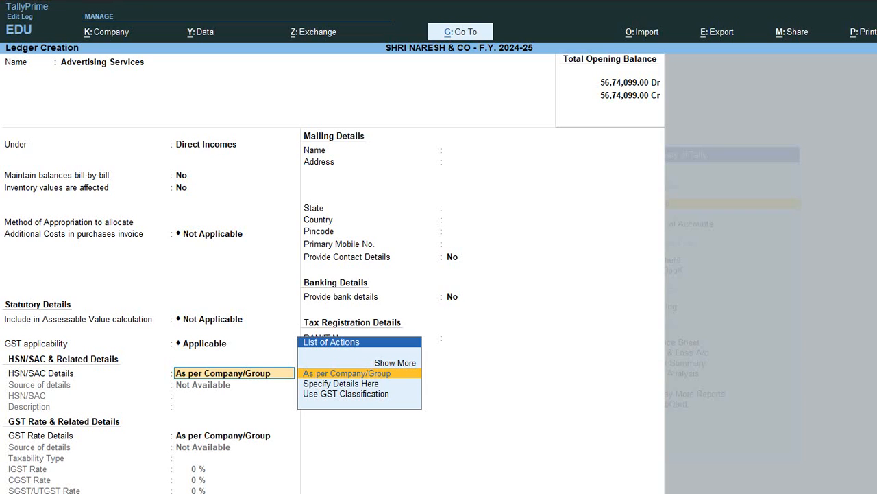
key(Down)
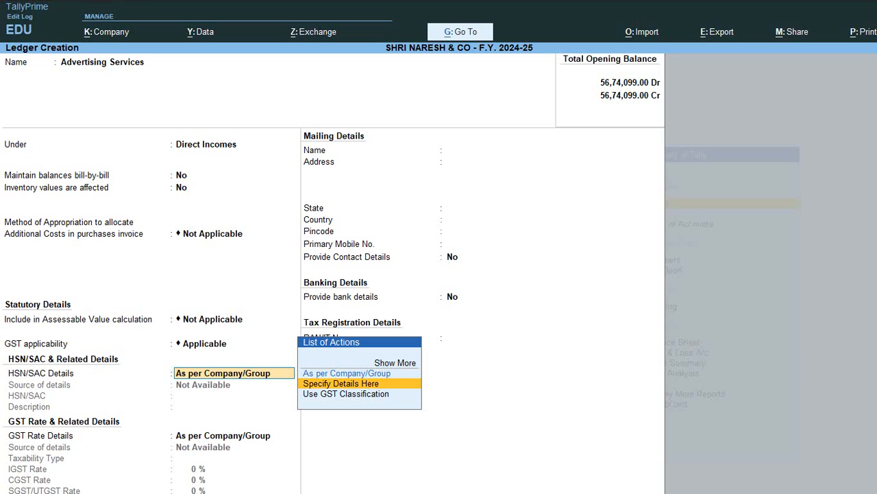
key(Return)
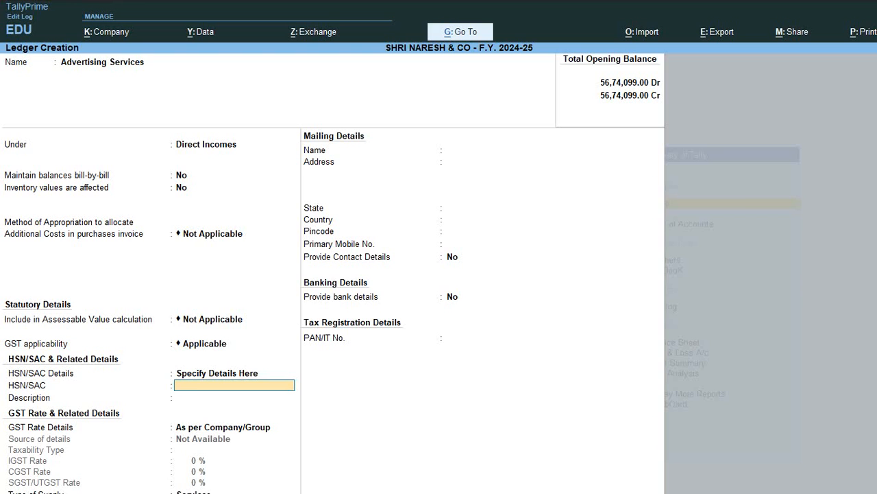
- Switch to Chrome and search Google in a new tab for "sac code and tax rate for advertising services"
key(alt+Tab)
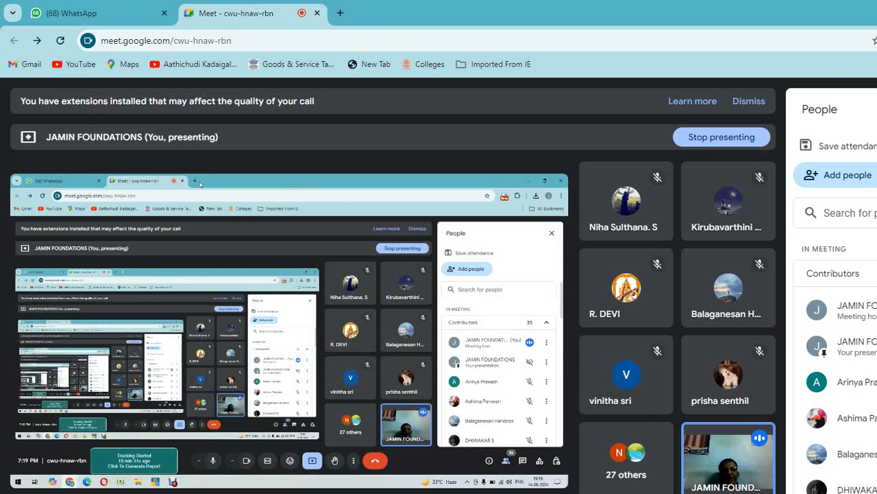
key(ctrl+t)
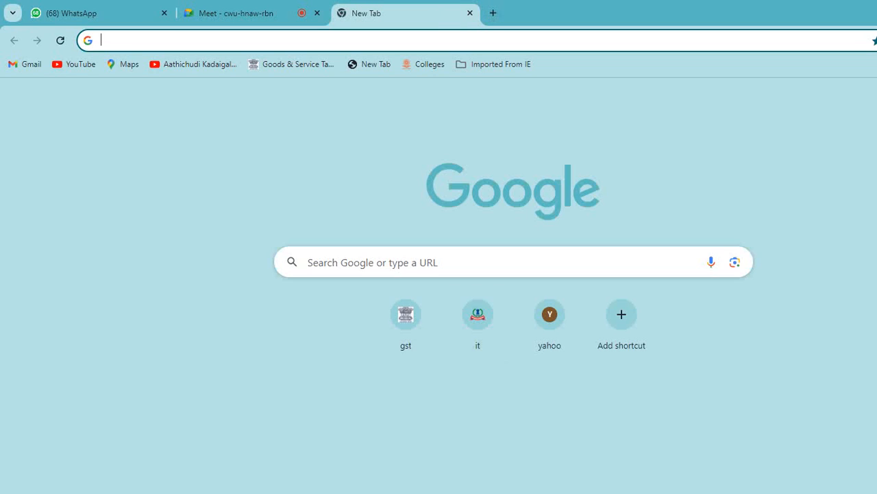
click(480, 262)
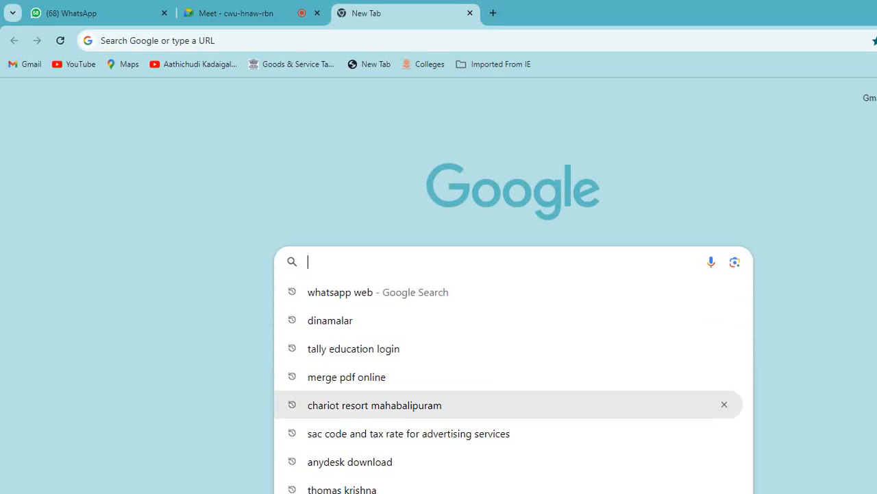
click(409, 433)
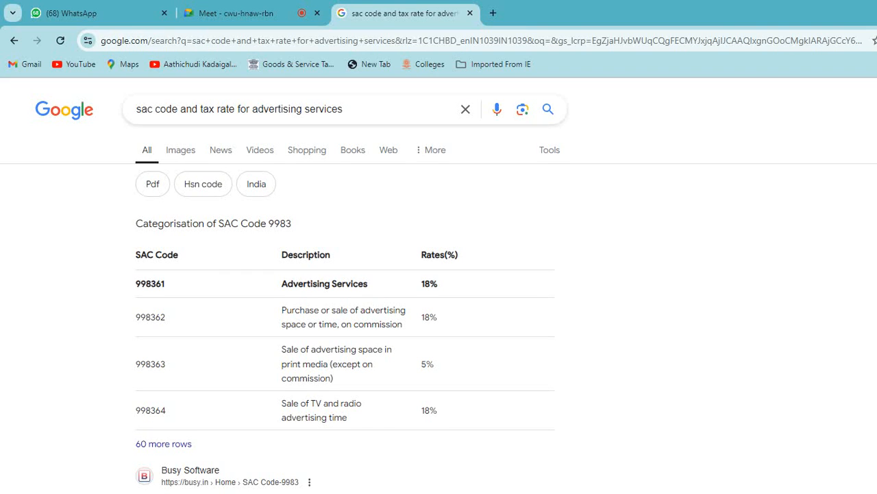
- Copy SAC code 998361 for Advertising Services from the search results and enter it as the HSN/SAC in the TallyPrime ledger
double_click(150, 284)
key(ctrl+c)
scroll(438, 301, down, 5)
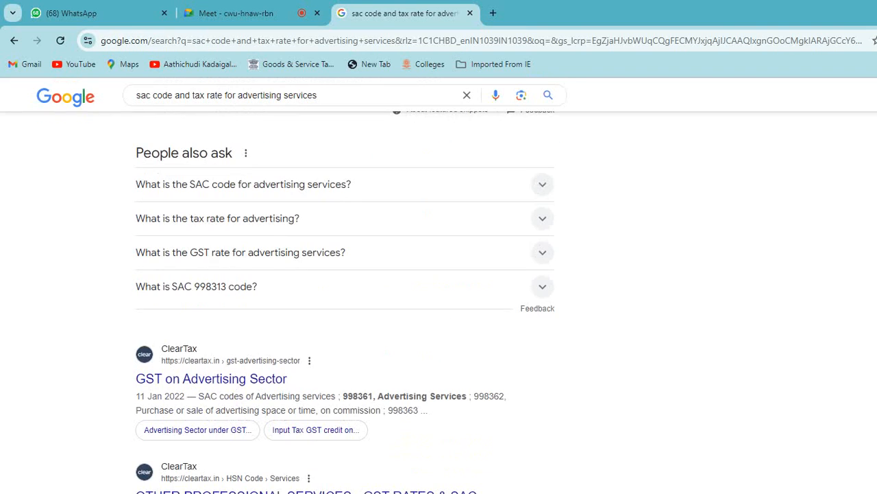
key(alt+Tab)
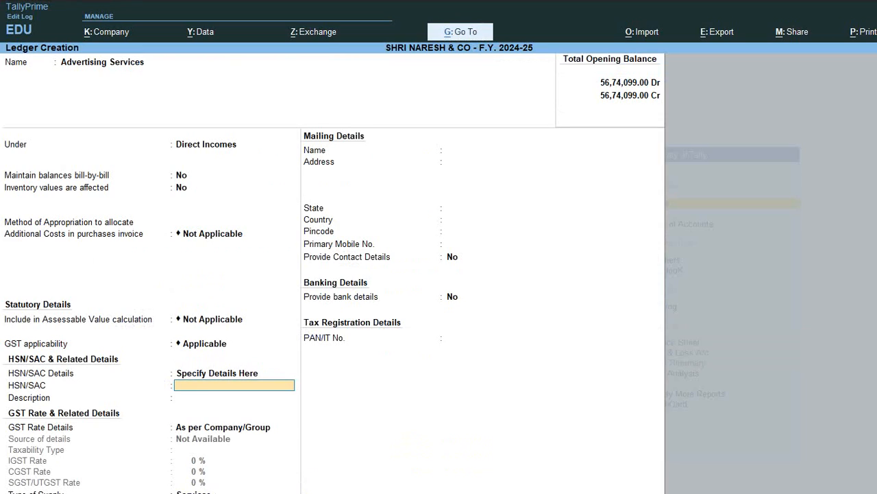
key(ctrl+v)
key(Return)
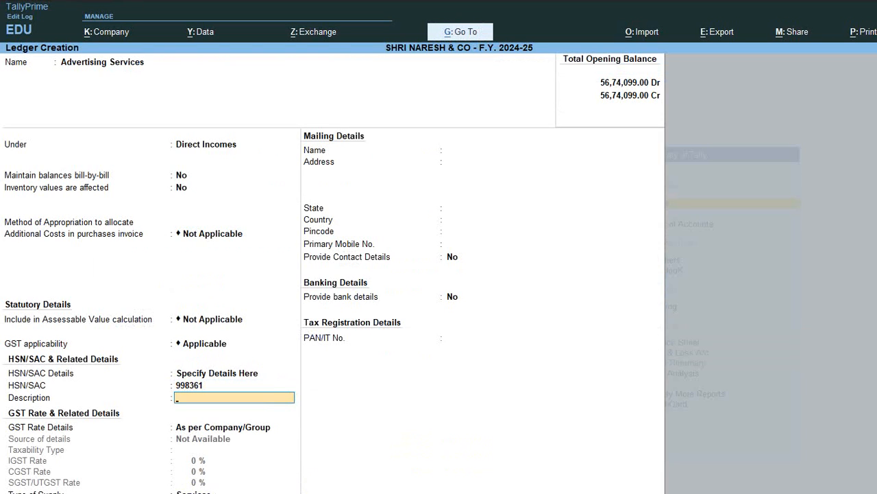
- Enter Advertising Services as the HSN/SAC description
text(Adver)
text(tios)
text(ing)
key(BackSpace)
key(BackSpace)
key(BackSpace)
key(BackSpace)
key(BackSpace)
key(BackSpace)
key(BackSpace)
key(BackSpace)
key(BackSpace)
key(BackSpace)
key(BackSpace)
text(Advertising Service)
key(Return)
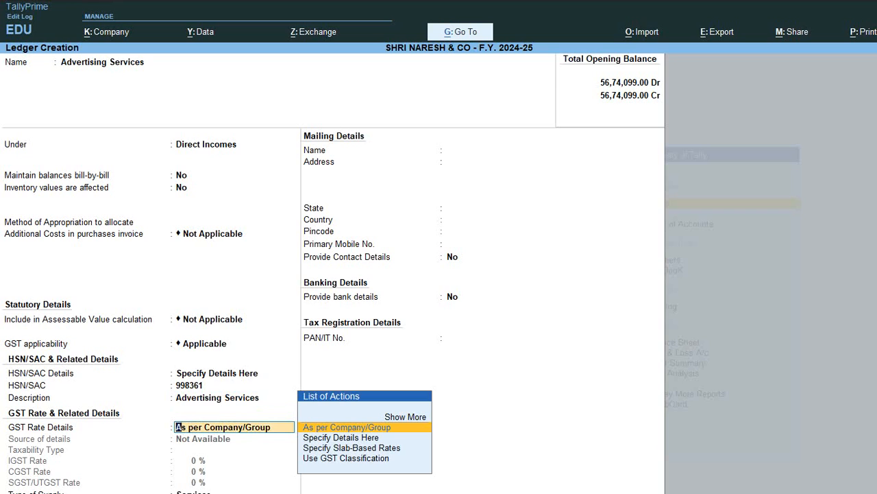
- Set GST Rate Details to Specify Details Here, keeping Taxable, with IGST 18%, CGST 9% and SGST/UTGST 9%
key(Down)
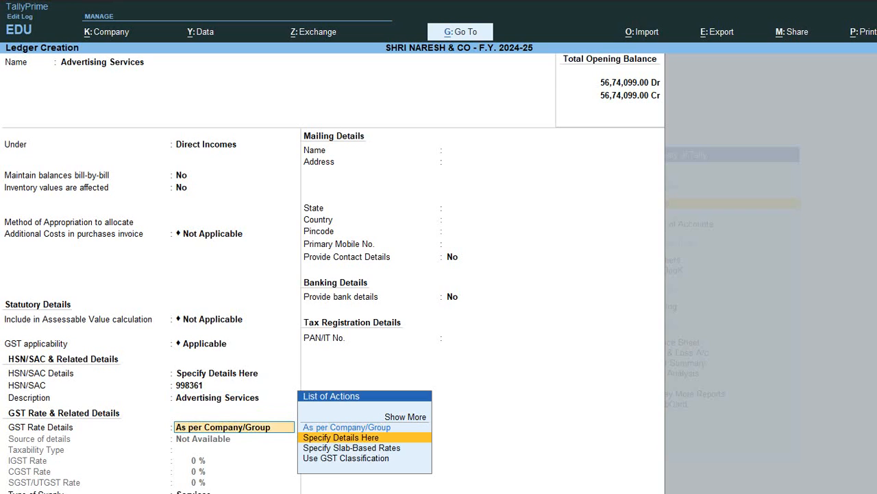
key(Return)
key(Return)
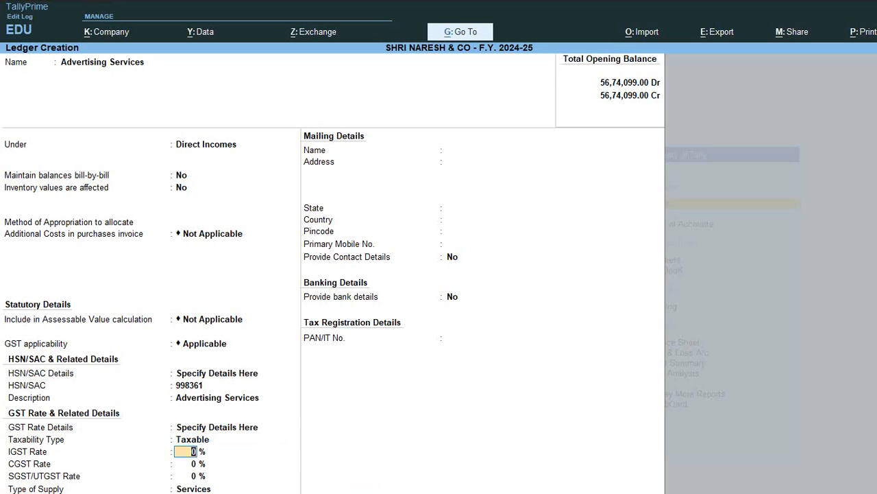
text(18)
key(Return)
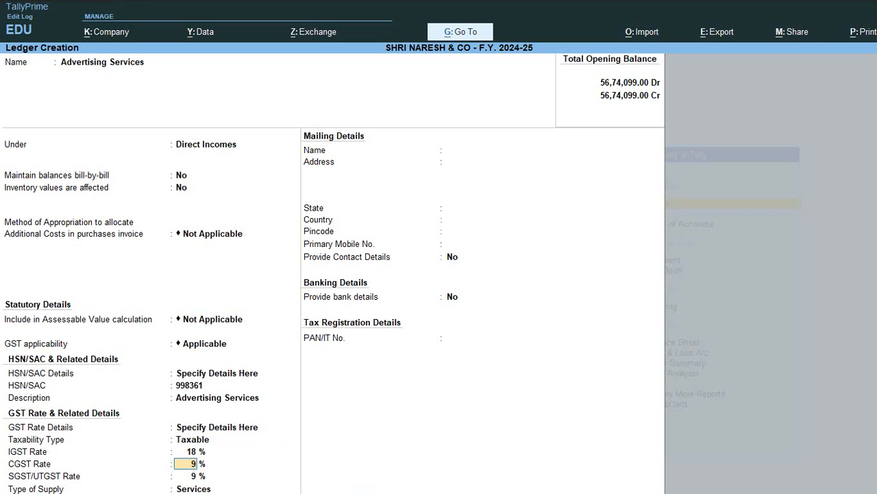
key(Return)
key(Return)
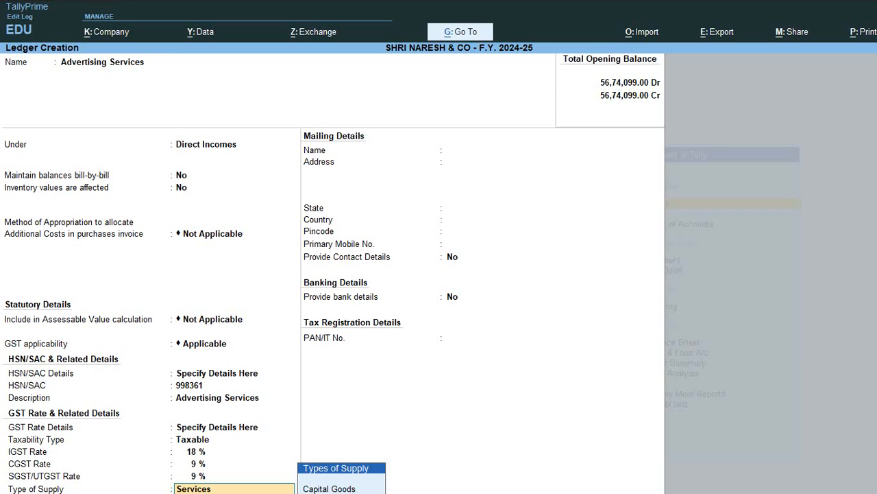
- Keep the type of supply as Services and save the Advertising Services ledger
key(Return)
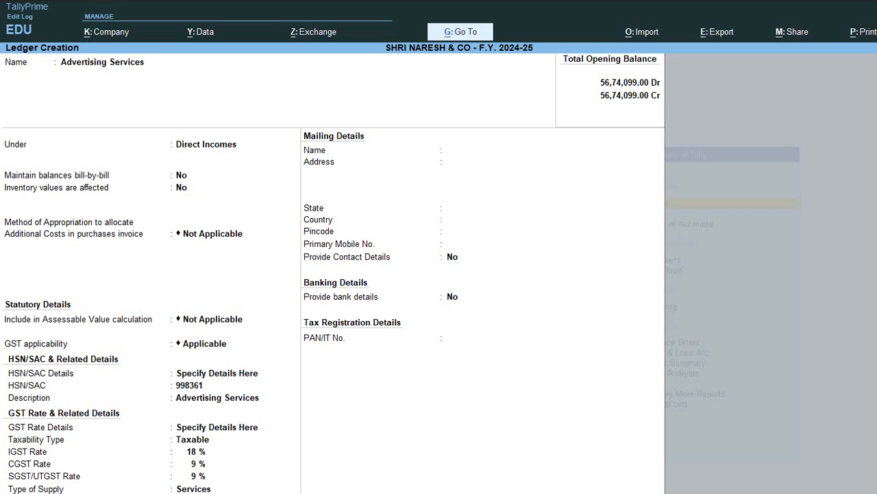
key(Return)
key(Return)
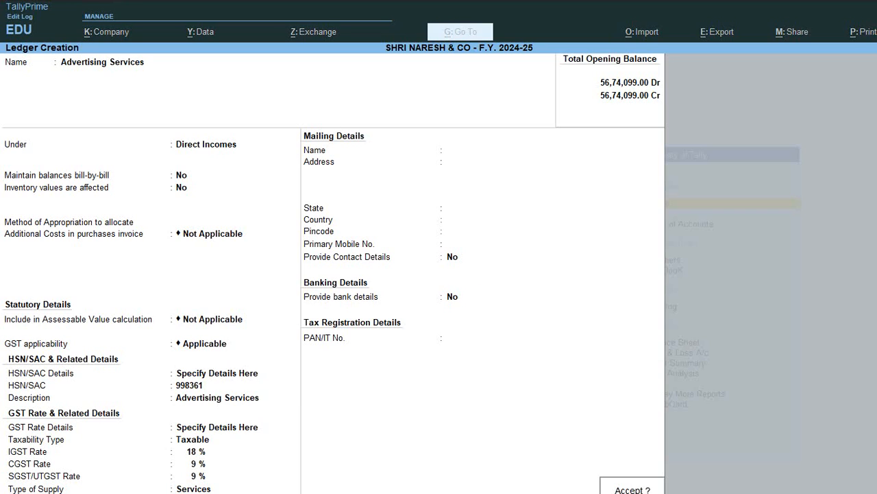
key(Return)
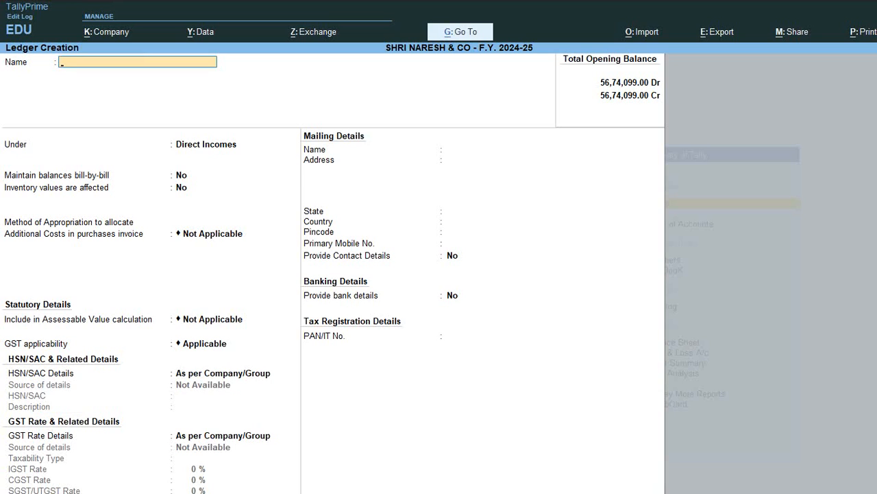
text(Output cgst)
key(Return)
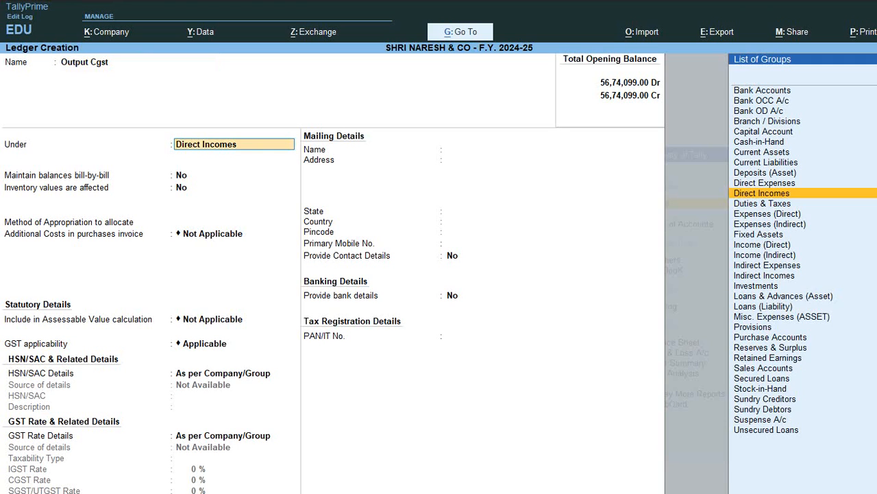
text(dut)
key(Return)
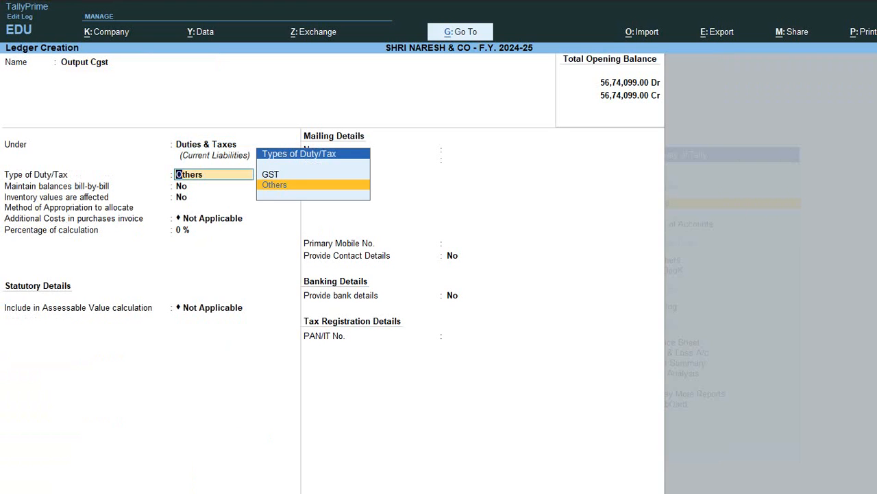
key(Up)
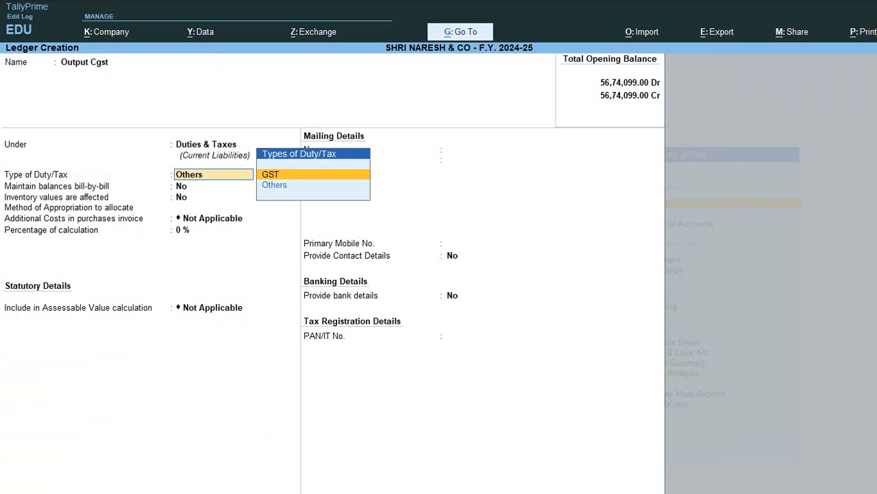
key(Return)
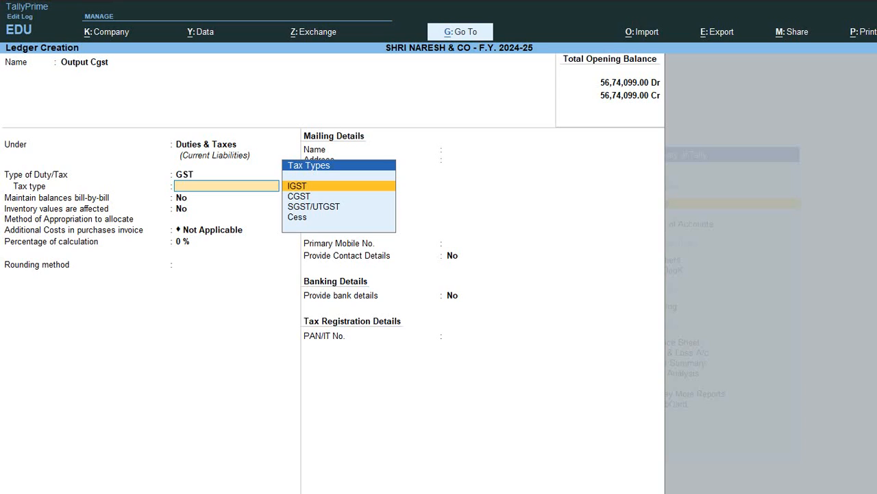
key(Down)
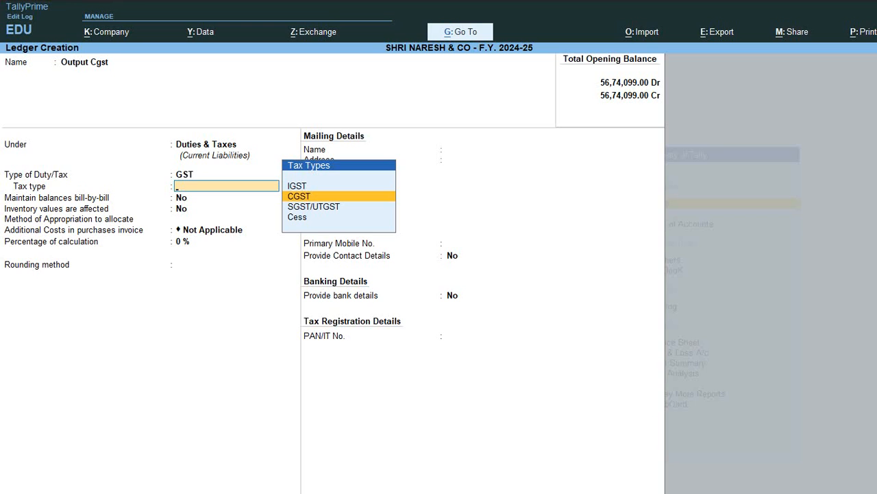
key(Escape)
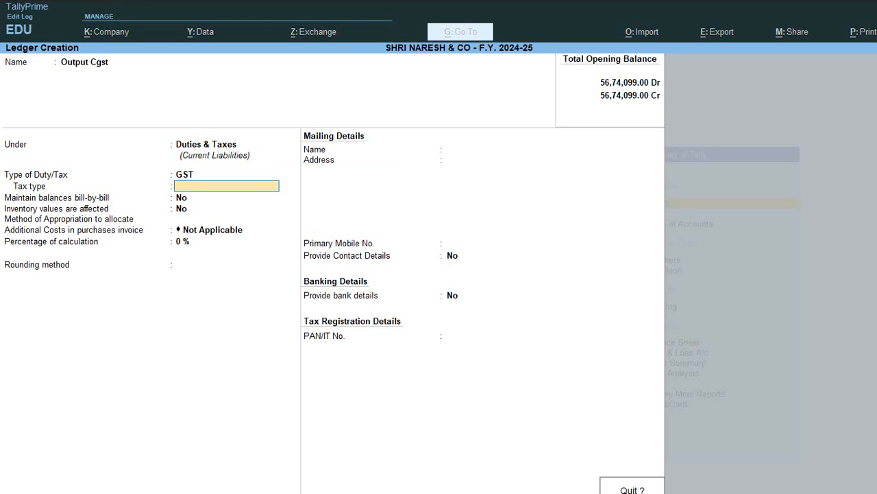
key(y)
key(Return)
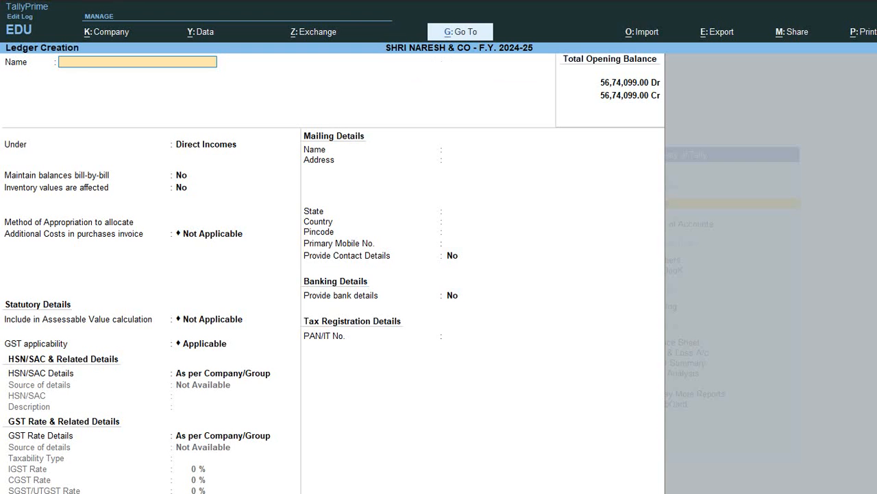
- Name the new ledger Output CGST and place it under Duties & Taxes
text(Output CGST)
key(Return)
text(DUT)
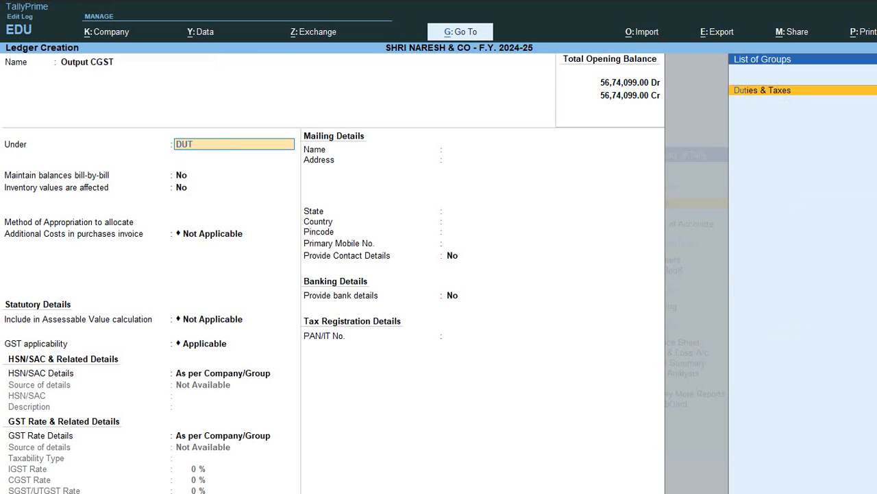
key(Return)
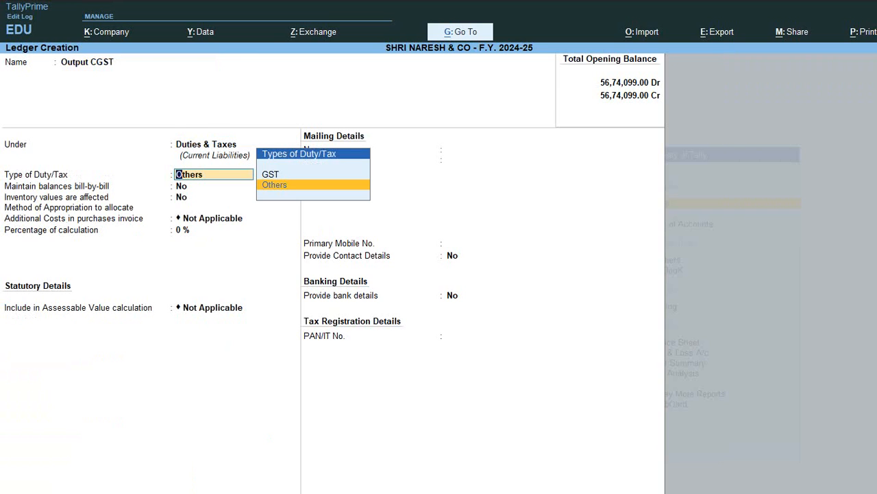
- Set the Output CGST ledger's duty type to GST and tax type to CGST, and save it with the remaining defaults
key(Up)
key(Return)
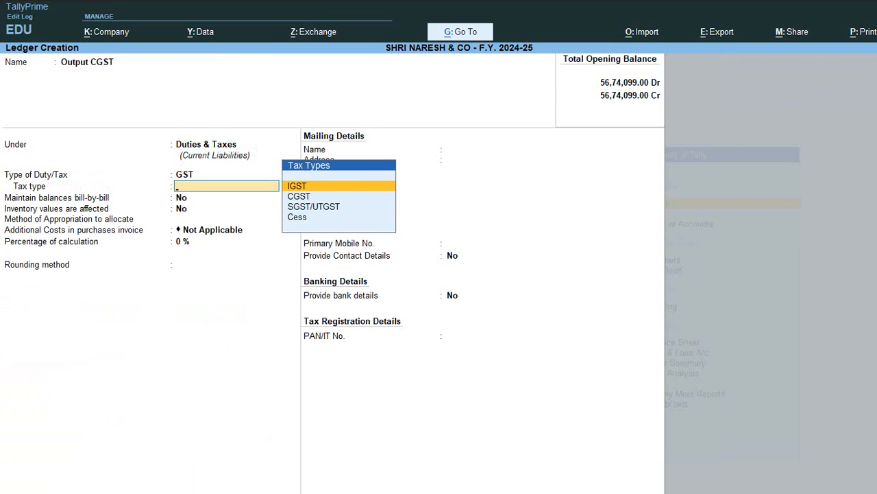
key(Down)
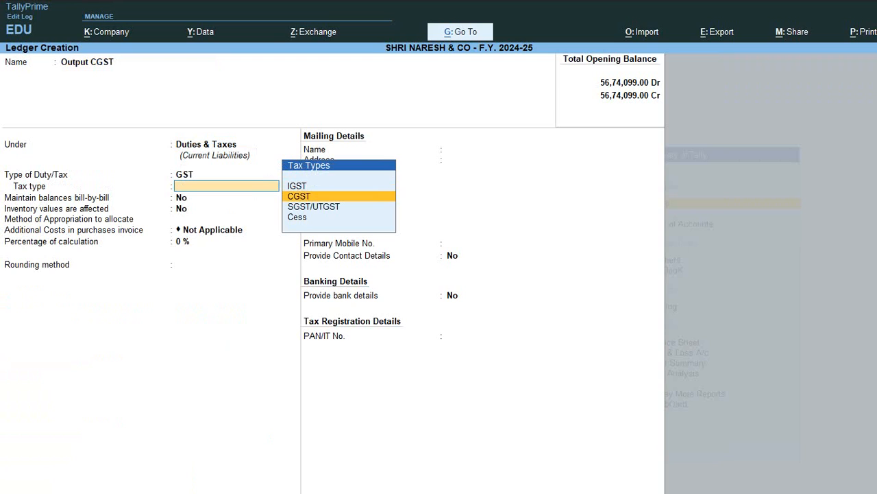
key(Return)
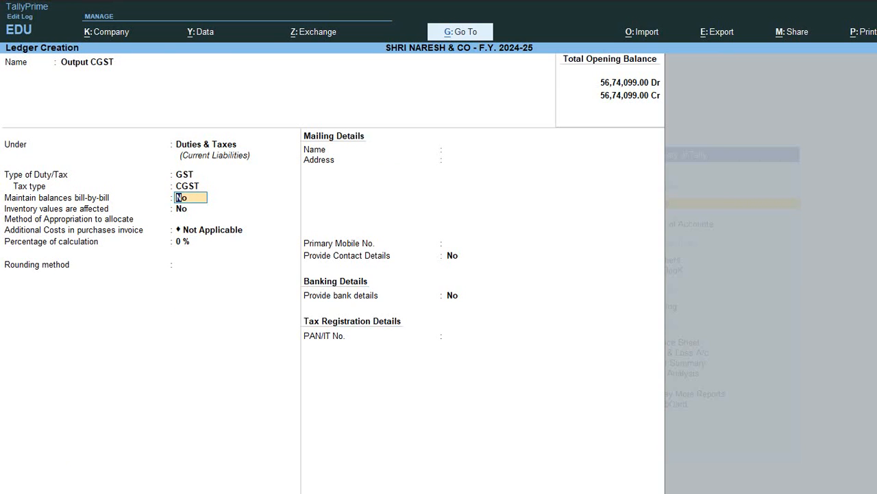
key(Return)
key(Return)
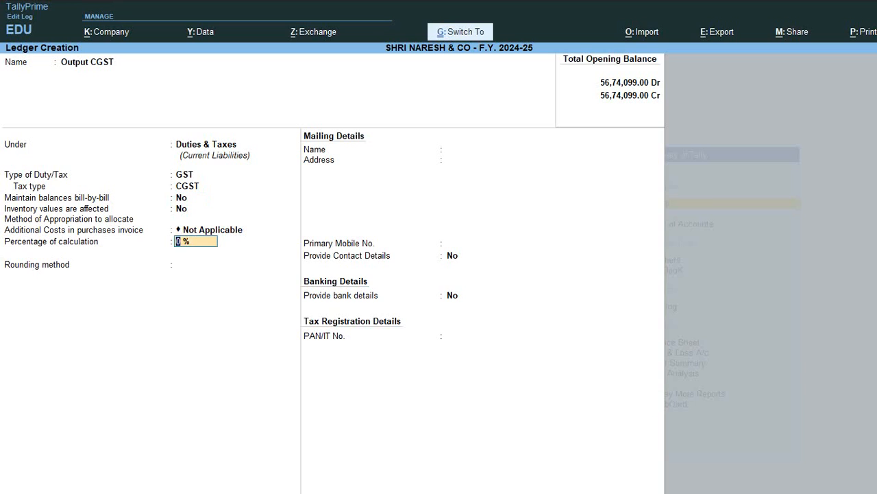
key(ctrl+a)
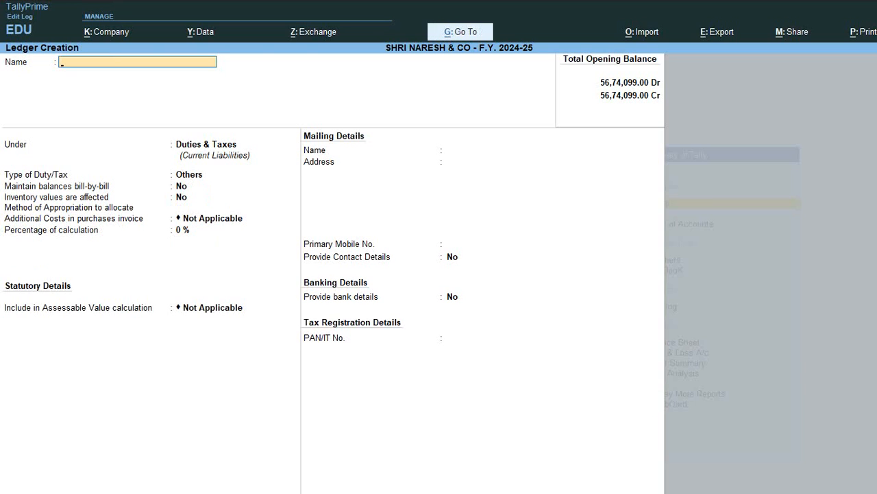
- Name the next ledger Output SGST and keep it under Duties & Taxes
text(OUTPUT SGST)
key(Return)
key(BackSpace)
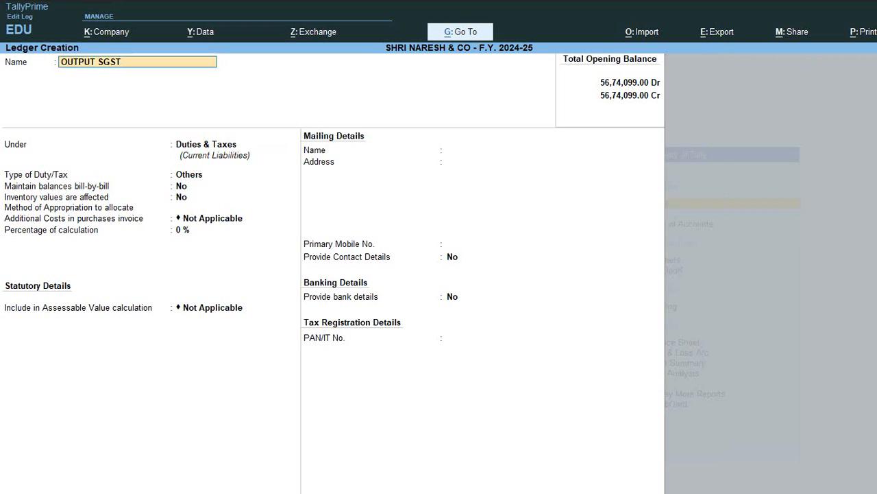
text(Output SGST)
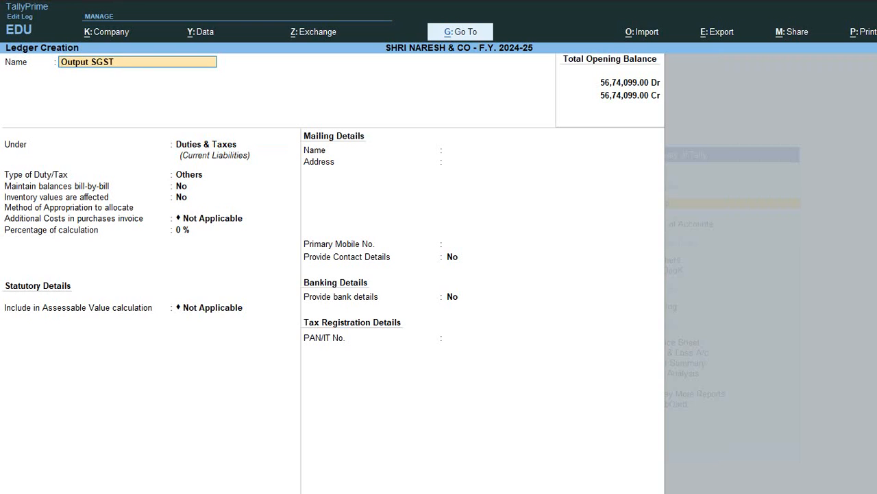
key(Return)
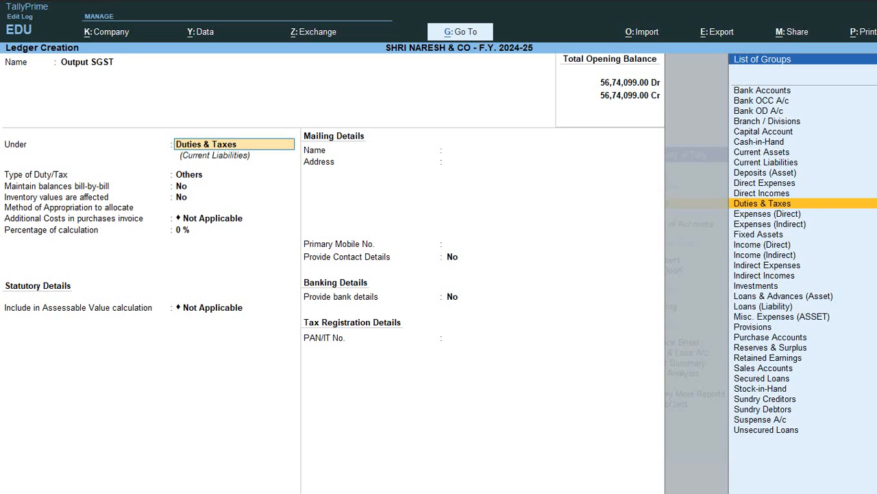
key(Return)
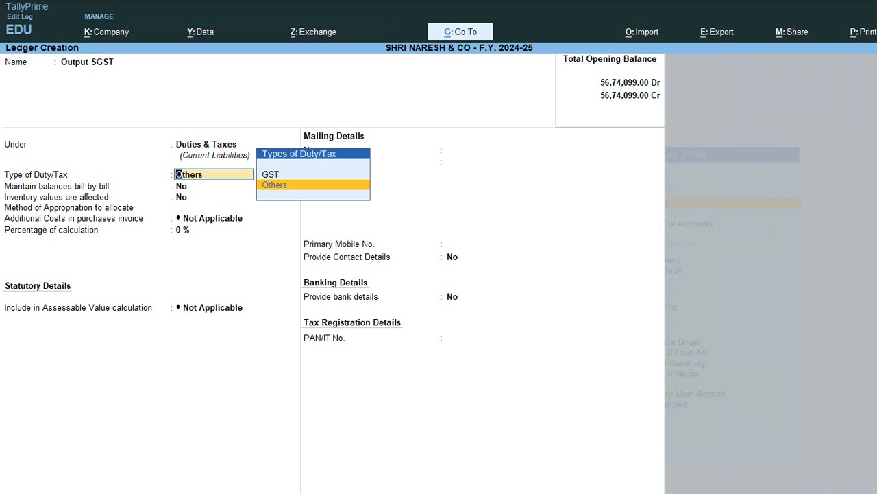
- Set the Output SGST ledger's duty type to GST and its tax type to SGST/UTGST
key(Up)
key(Return)
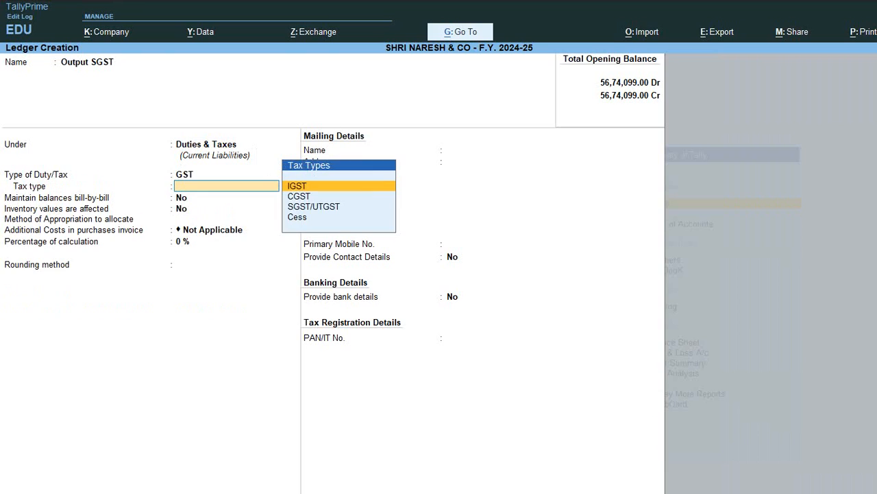
key(Down)
key(Down)
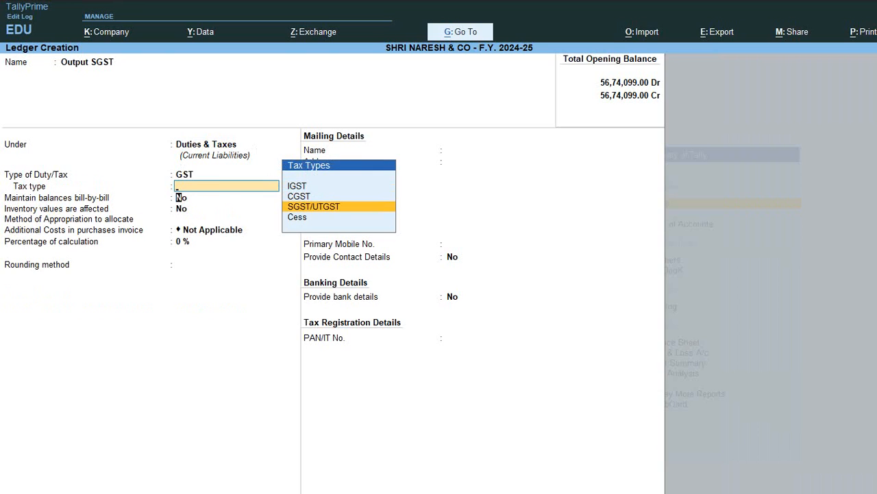
key(Return)
- Keep cost appropriation and rounding method Not Applicable and calculation at 0%, and save the Output SGST ledger
key(Return)
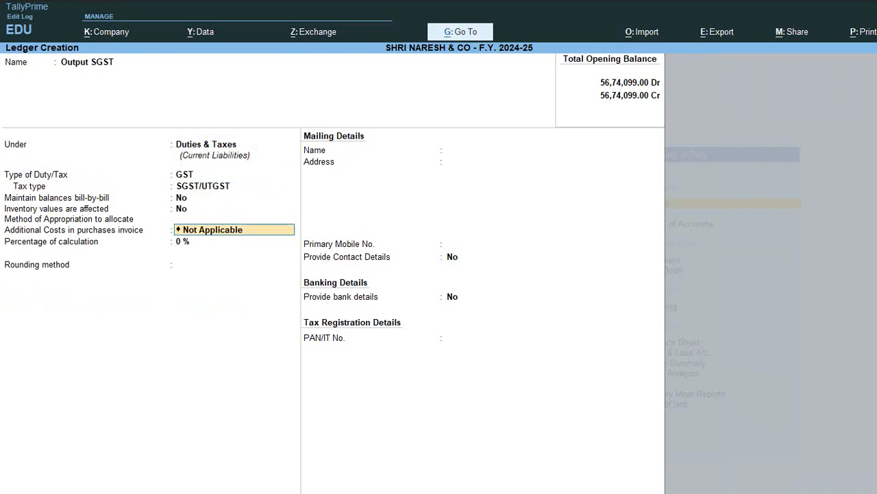
key(Return)
key(Return)
key(Return)
key(Return)
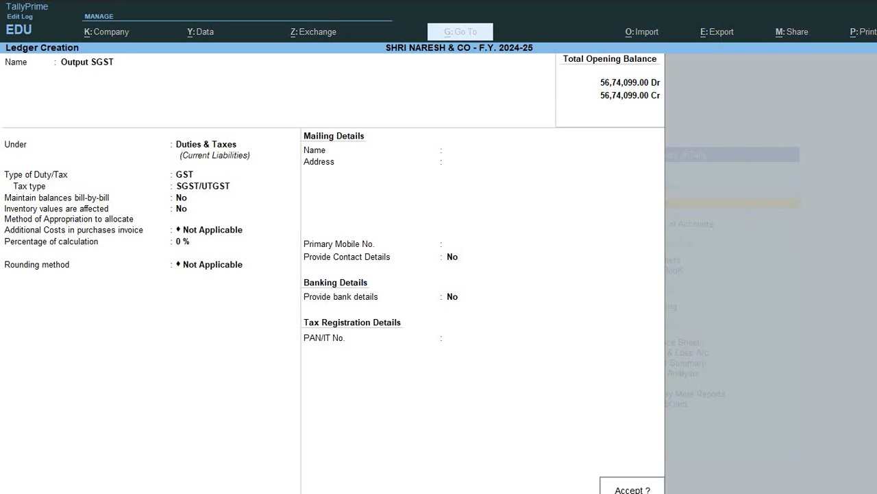
key(Return)
- Start another ledger master and name it Round Off
text(R)
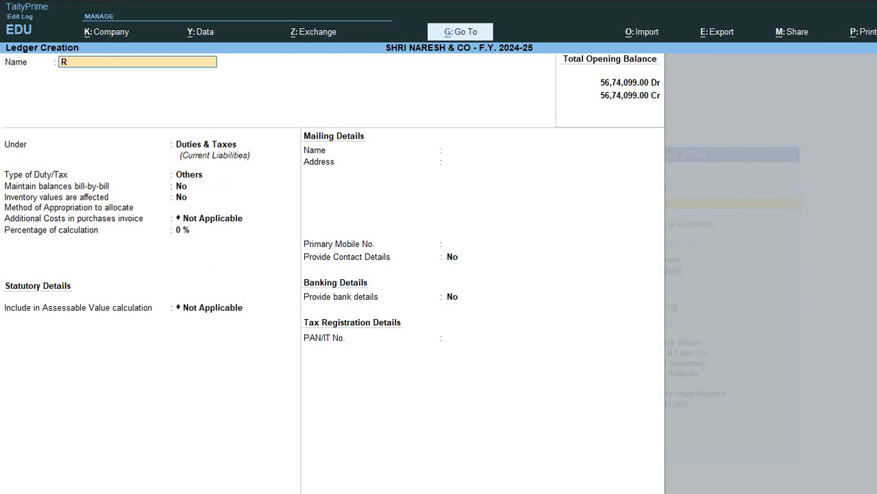
text(OUND OFF)
key(BackSpace)
key(BackSpace)
key(BackSpace)
key(BackSpace)
key(BackSpace)
key(BackSpace)
key(BackSpace)
key(BackSpace)
key(BackSpace)
text(Round off)
key(Return)
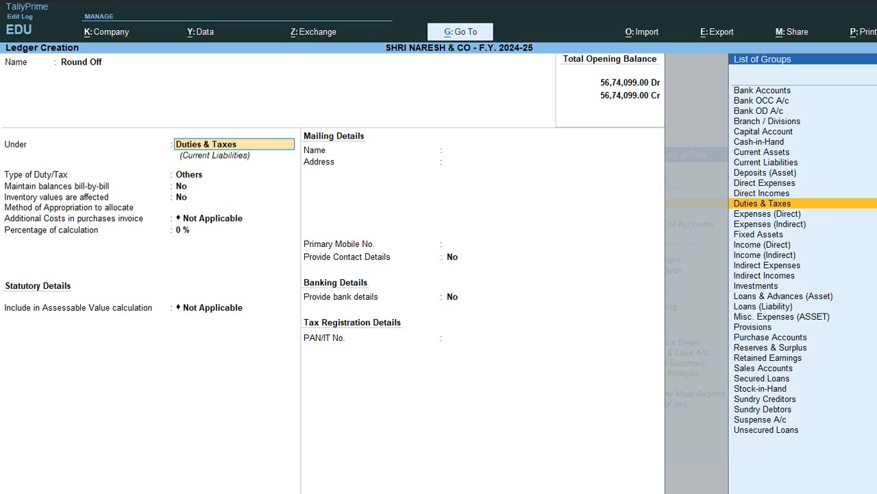
- Place the Round Off ledger under Indirect Expenses, keeping bill-by-bill balances and inventory values at No and cost appropriation Not Applicable
text(I)
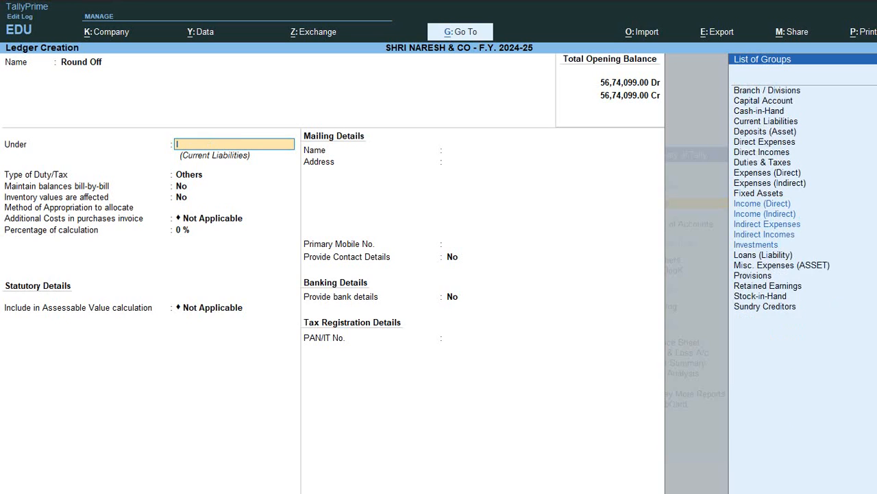
text(nd)
key(Down)
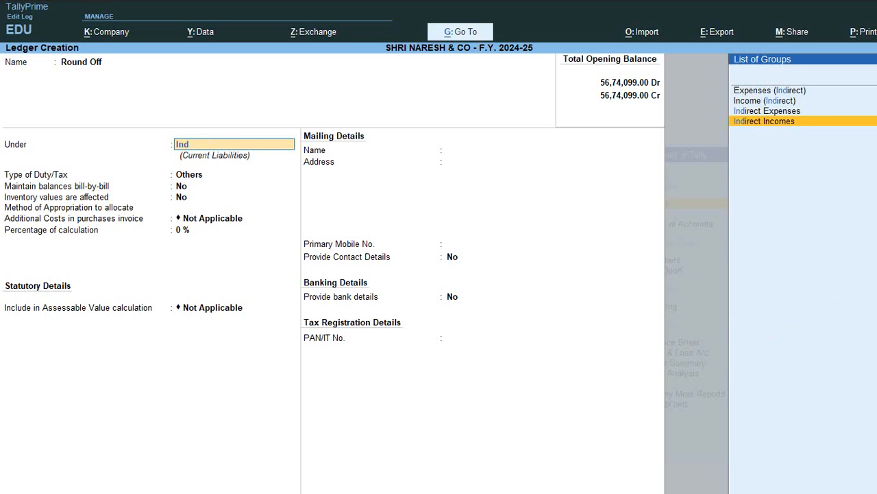
key(Up)
key(Return)
key(Return)
key(Return)
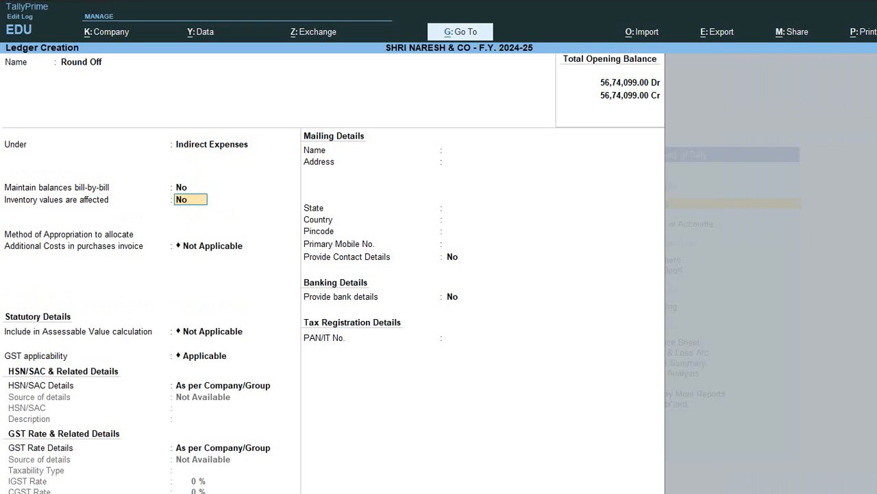
key(Return)
key(Return)
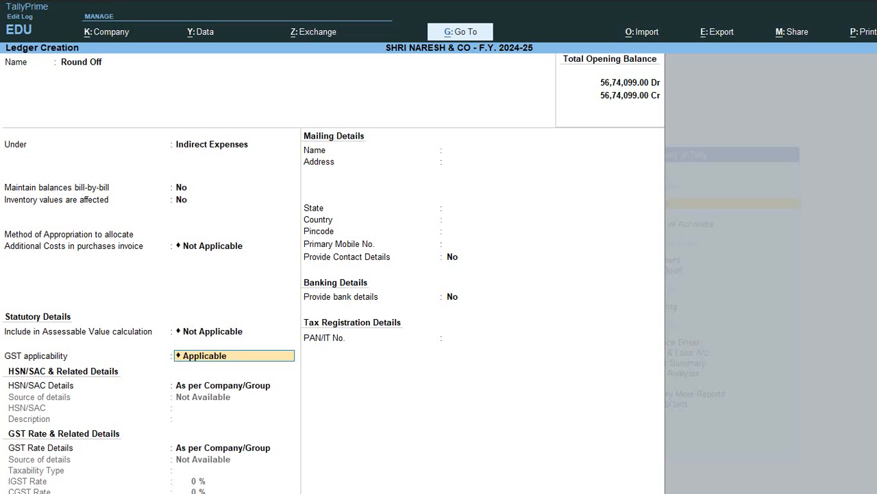
- Set the Round Off ledger's GST applicability to Not Applicable, save it, and return to the Gateway of Tally
text(Not)
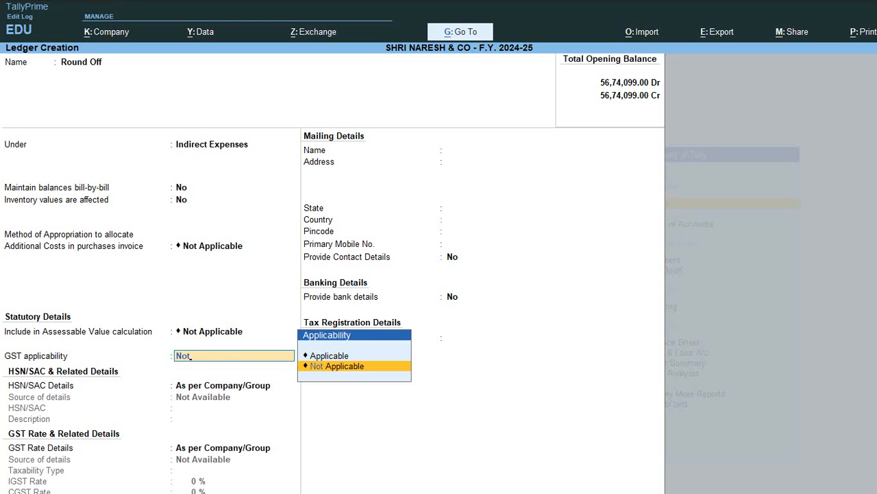
key(Return)
key(Return)
key(Return)
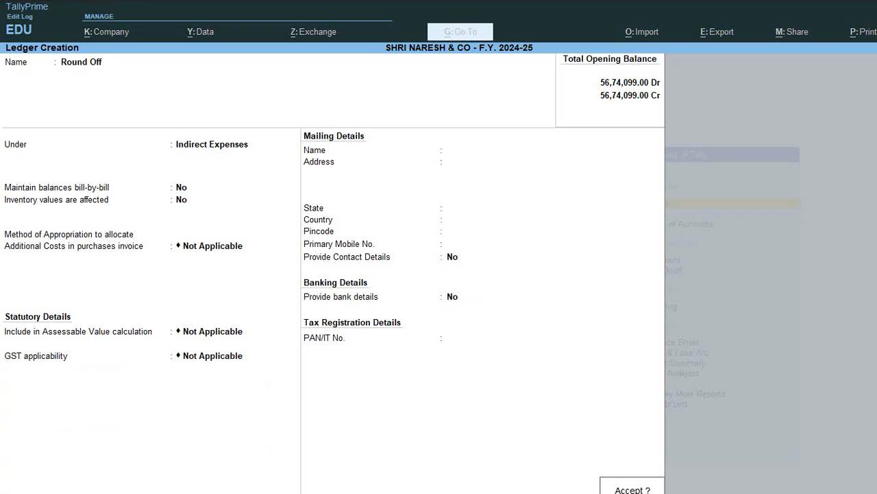
key(Return)
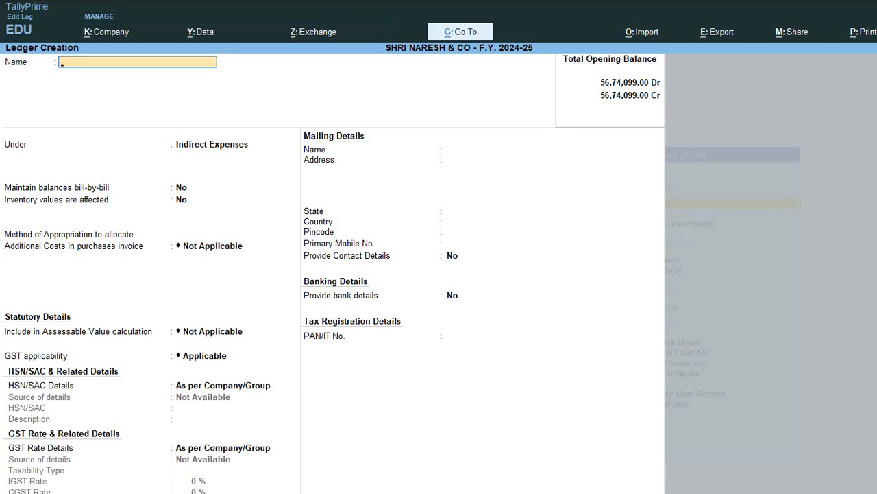
key(Escape)
key(Escape)
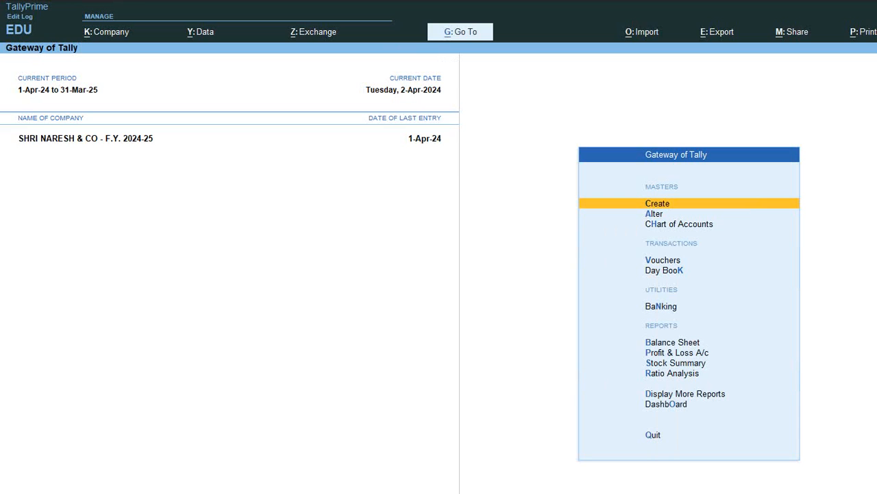
- Start a Sales voucher and set its voucher date to 1-4
key(v)
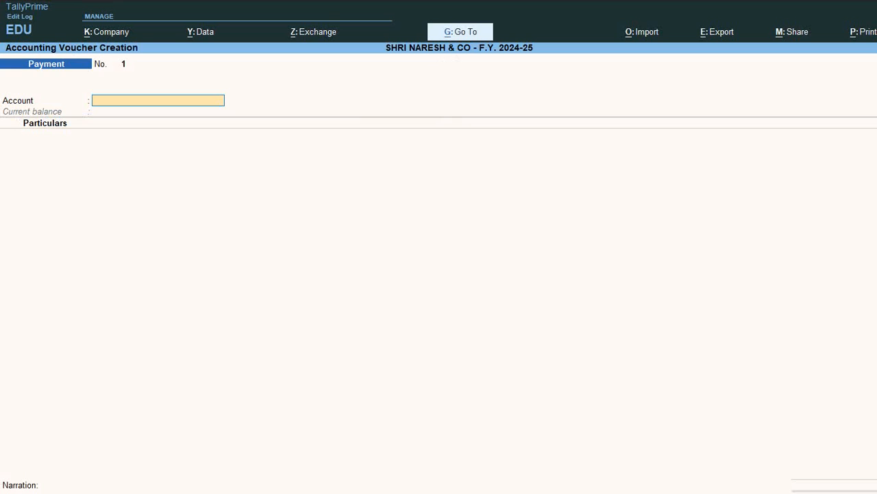
key(F8)
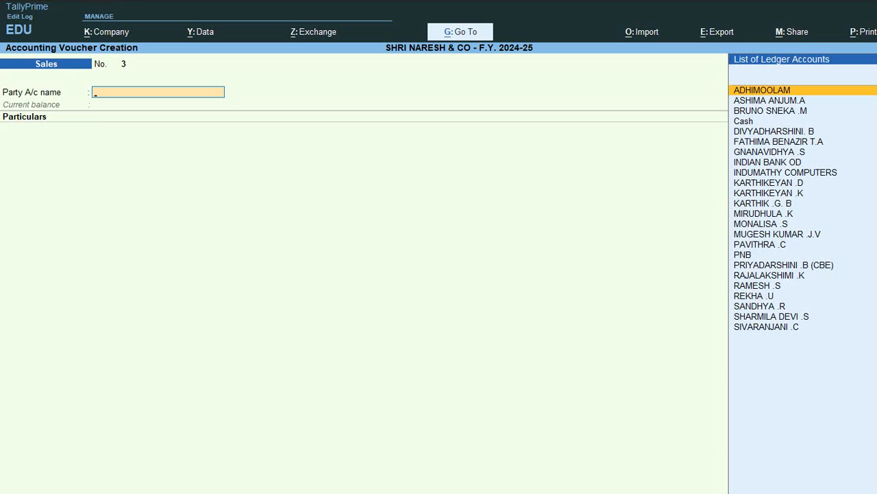
key(F2)
text(1)
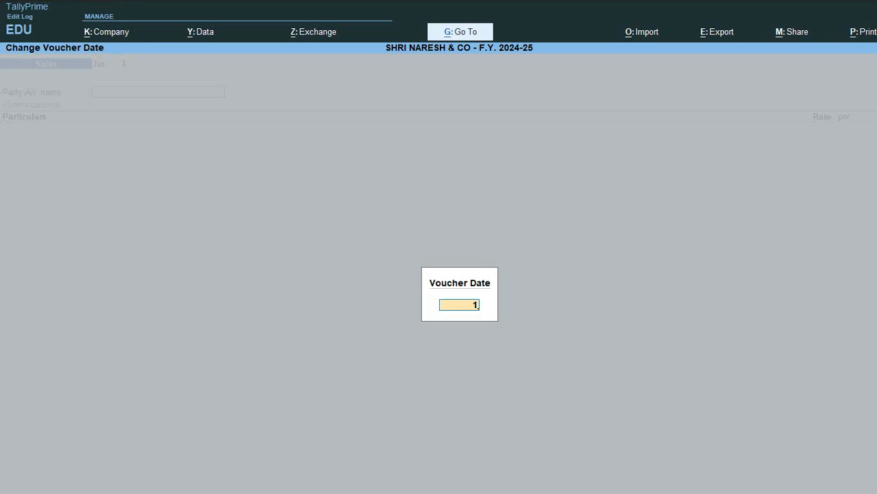
text(-4)
key(Return)
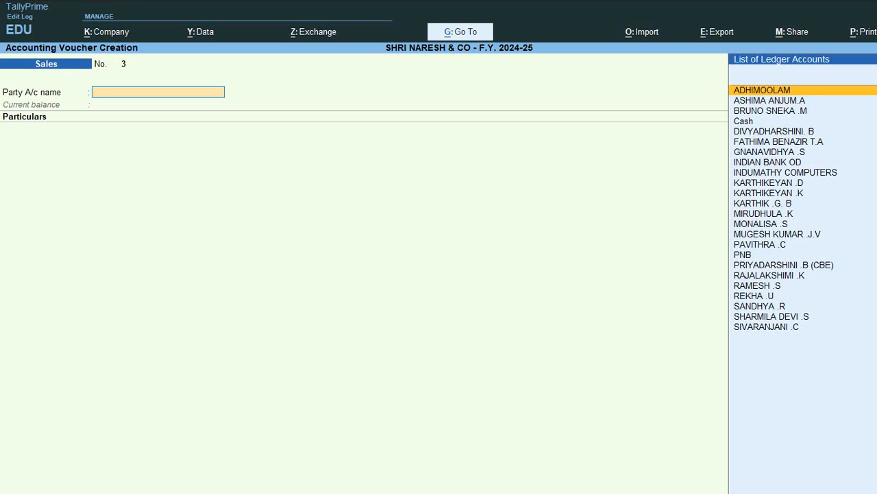
- Check the first invoice row's customer and taxable value in the Excel workbook, and choose that customer as the party account in TallyPrime
key(alt+Tab)
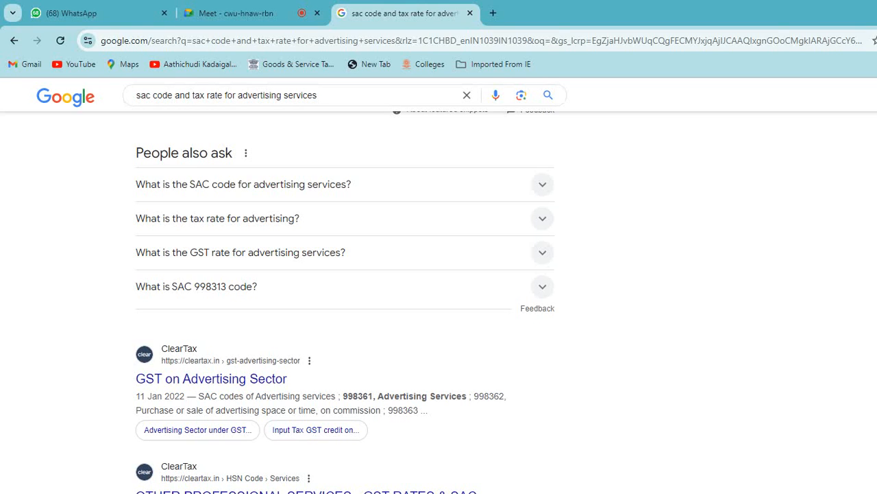
click(206, 485)
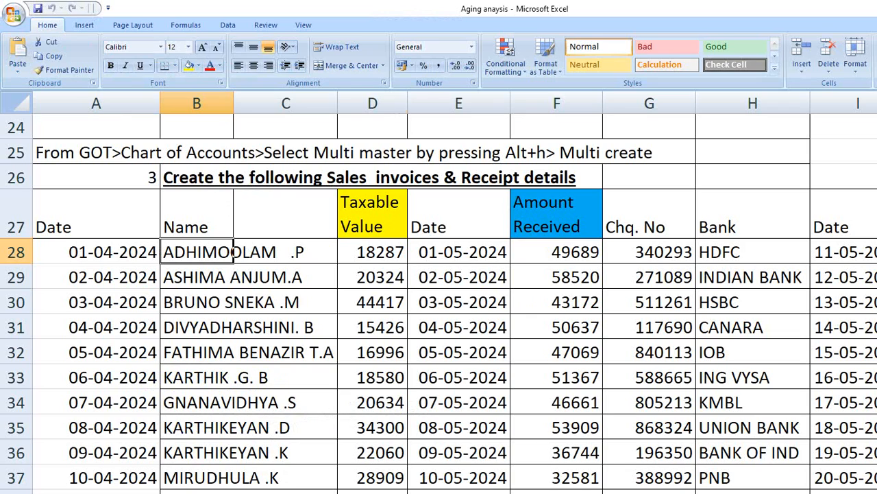
click(372, 251)
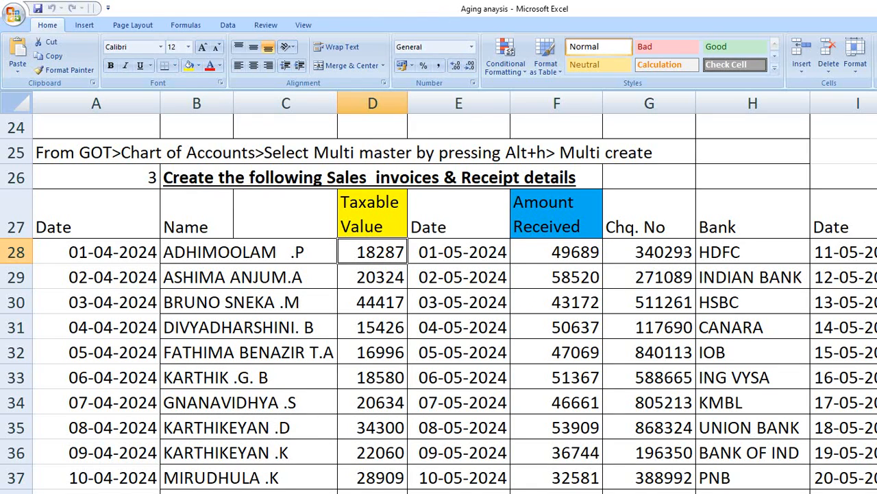
key(alt+Tab)
key(alt+Tab)
key(Tab)
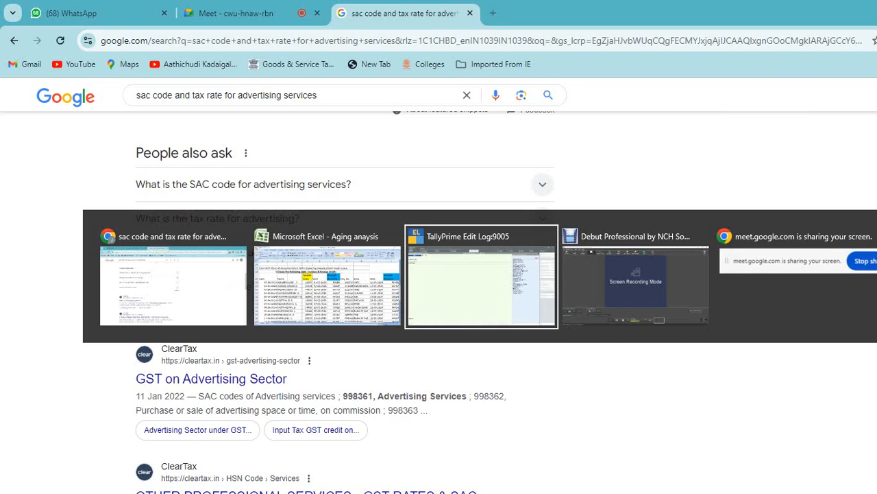
key(Return)
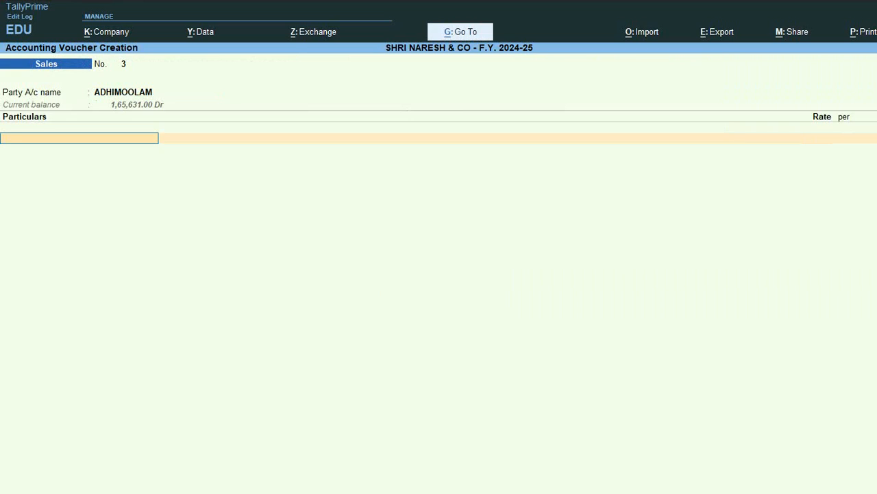
- Add Advertising Services as the first particulars line and keep the voucher mode as Accounting Invoice
text(Adv)
key(Return)
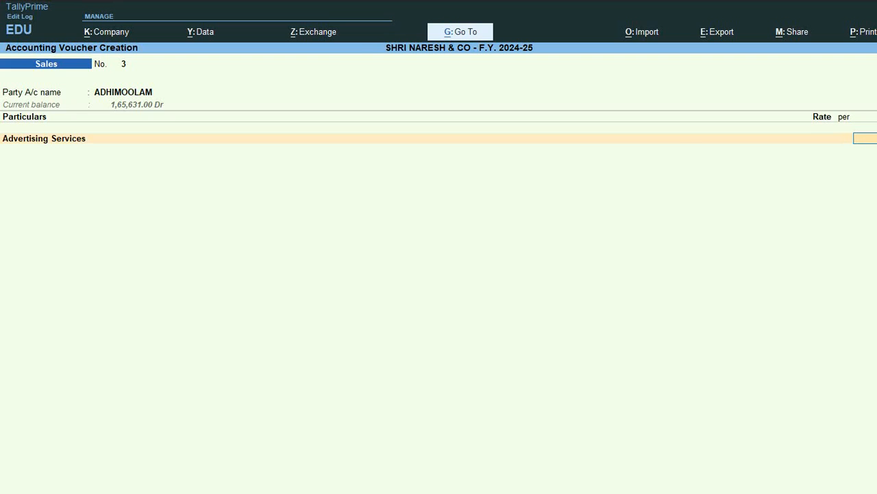
key(ctrl+h)
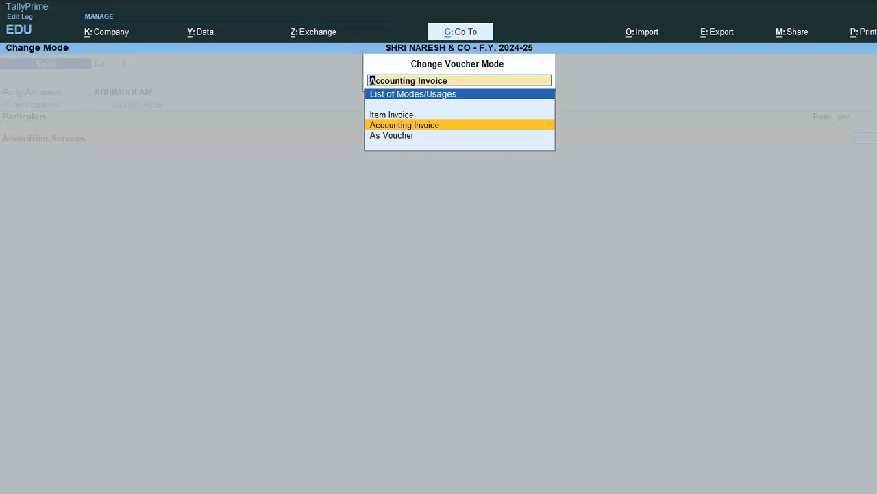
key(Return)
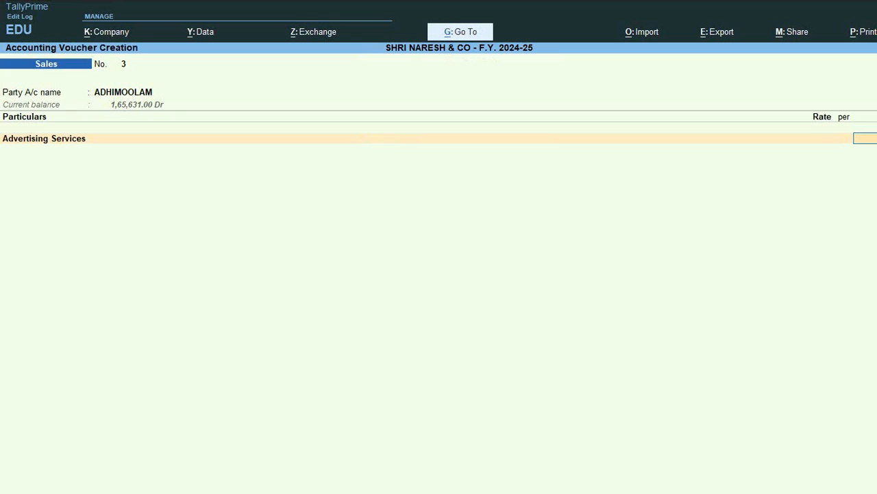
- Consult the workbook's first invoice row again and enter its taxable value, 18287, for Advertising Services in TallyPrime
key(alt+Tab)
key(alt+Tab)
key(alt+Tab)
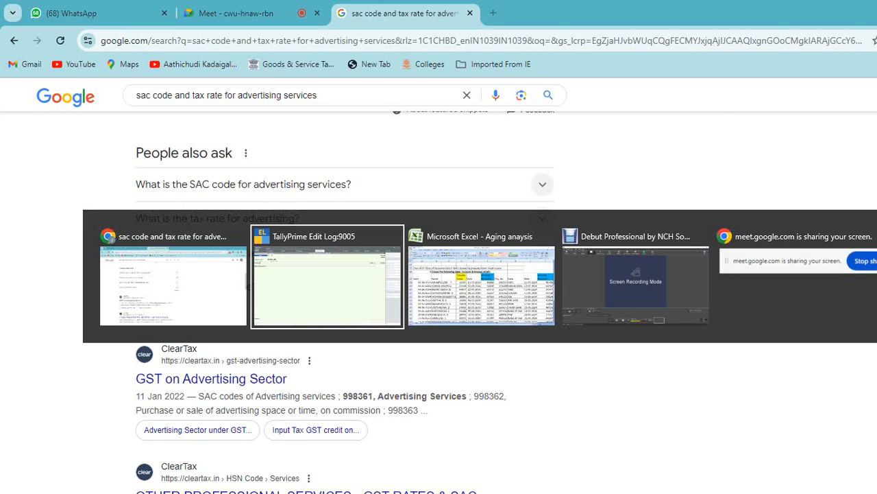
key(alt+Tab)
key(alt+Tab)
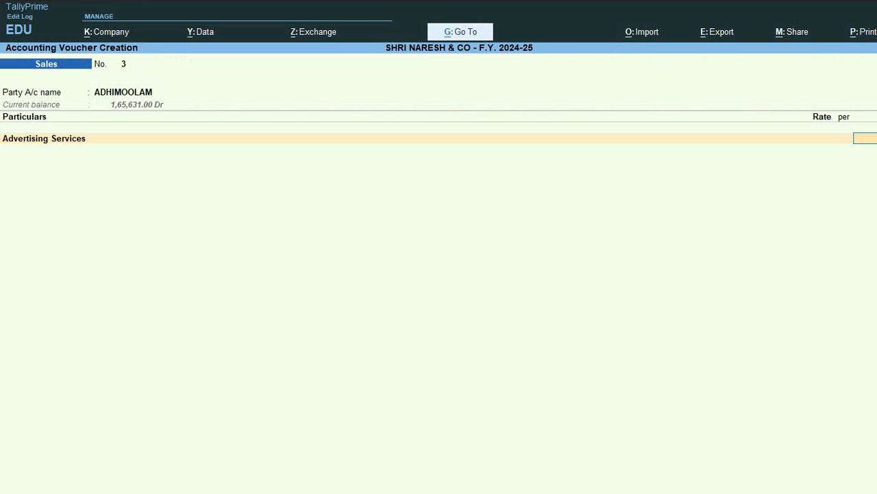
key(Return)
- Add Output CGST and Output SGST lines to the sales invoice with their calculated amounts
text(Out)
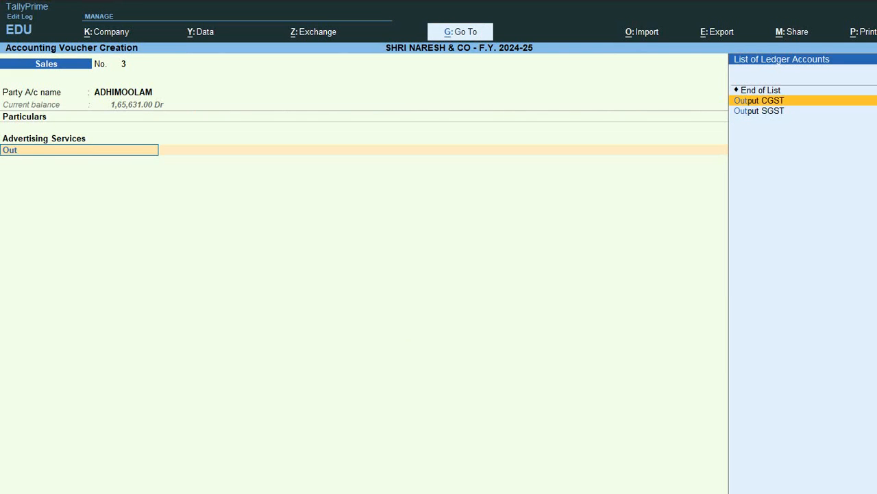
key(Return)
key(Return)
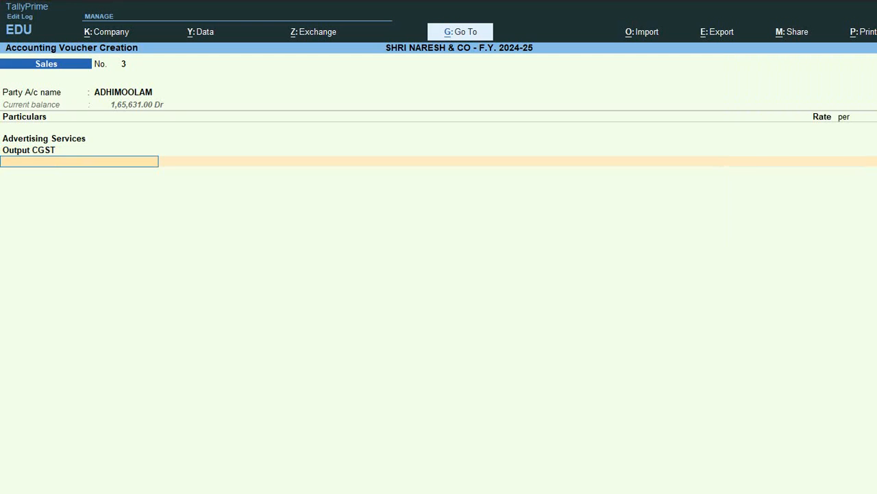
text(Out)
key(Down)
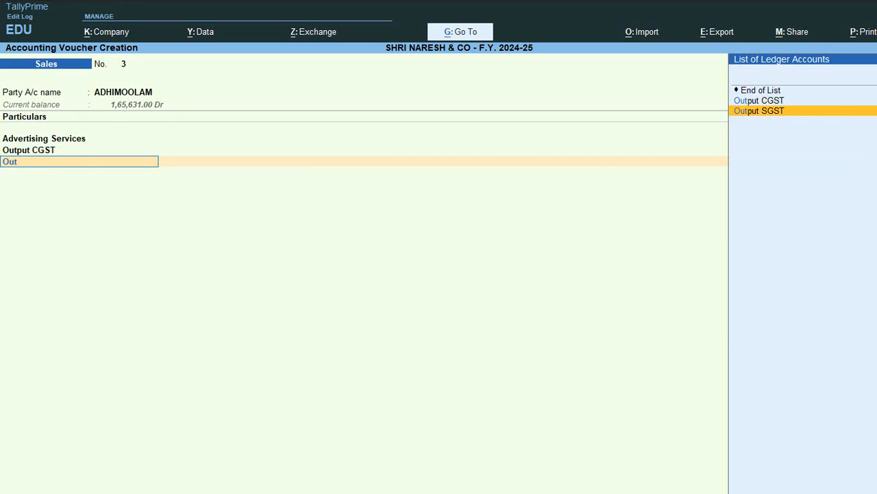
key(Return)
key(Return)
- Add a Round Off line to the invoice and end the list of particulars
text(Ro)
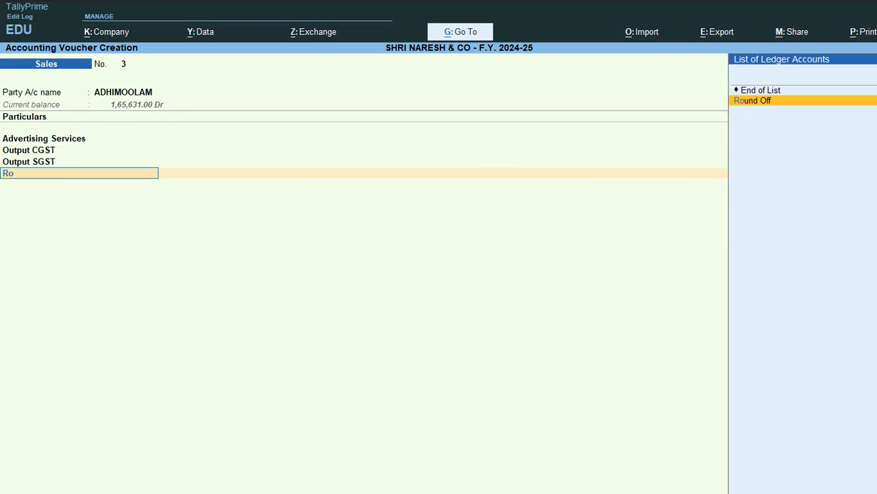
key(Return)
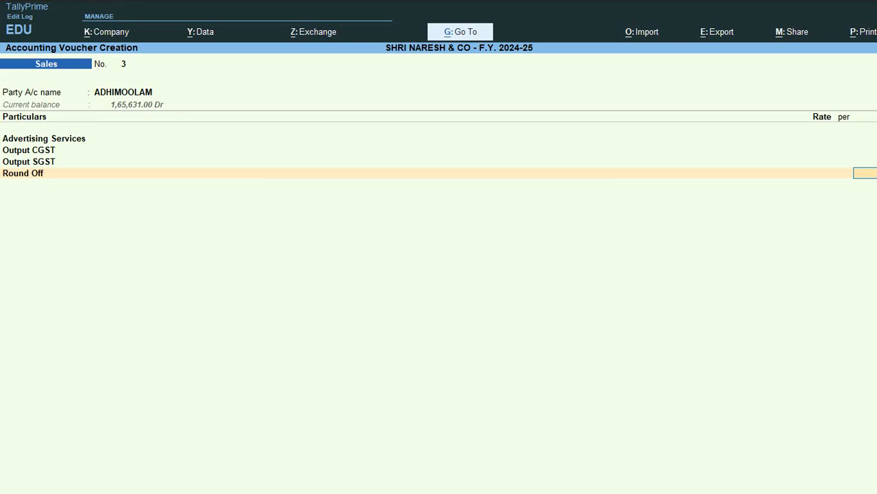
key(Return)
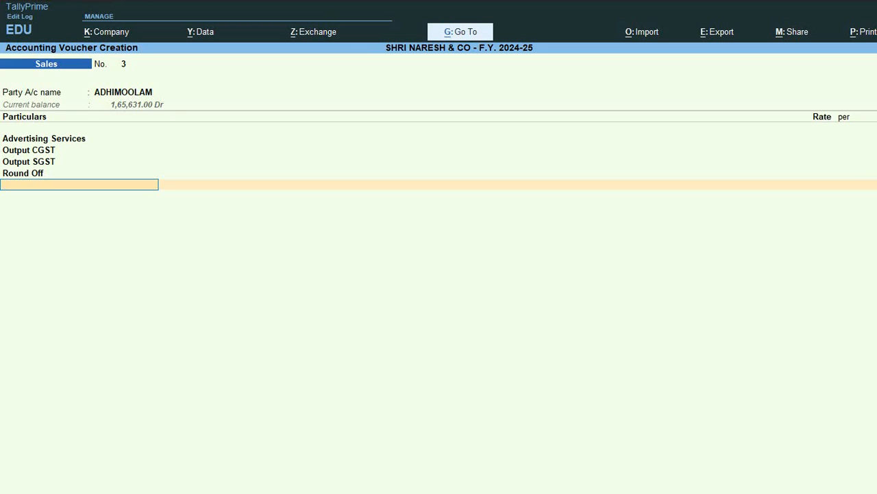
key(Return)
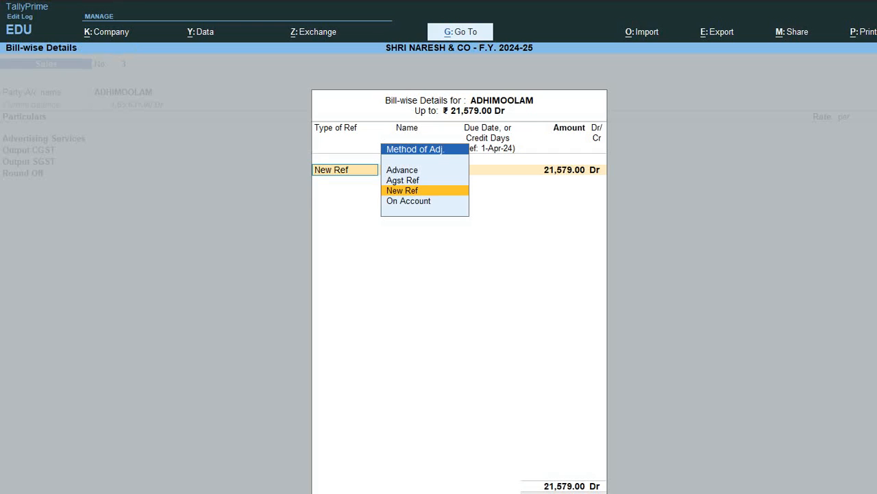
- Record the bill as New Ref 3 with 15 credit days for 21,579.00 Dr, and save the sales invoice
key(Return)
key(Return)
key(Return)
key(Return)
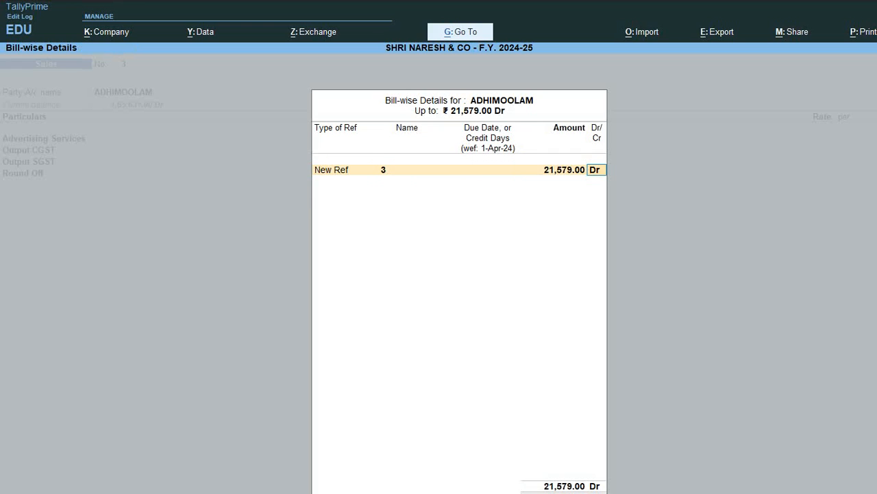
key(BackSpace)
key(BackSpace)
text(15)
key(Return)
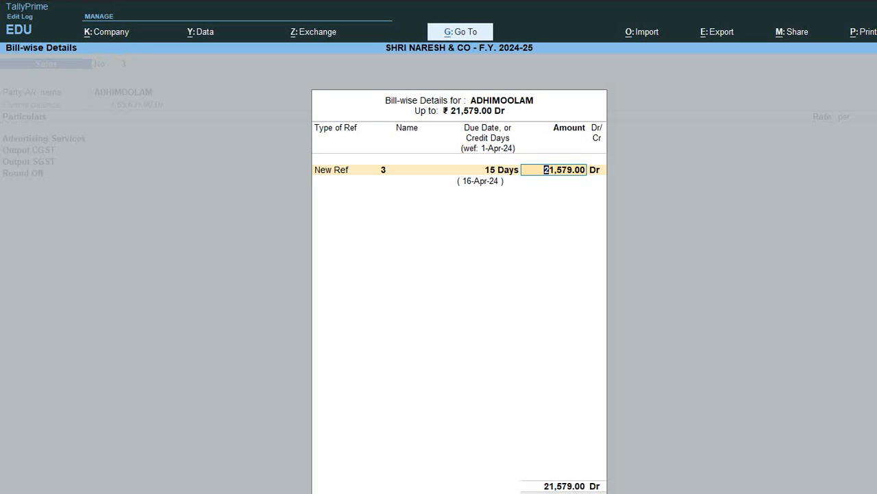
key(Return)
key(Return)
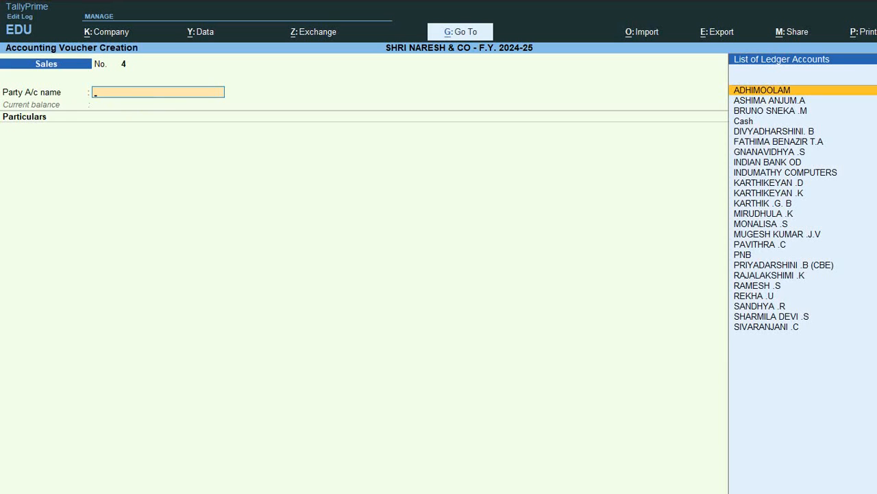
- Look up the next invoice in row 29 of the Excel workbook, dated 02-04-2024, and return to TallyPrime
key(alt+Tab)
key(Down)
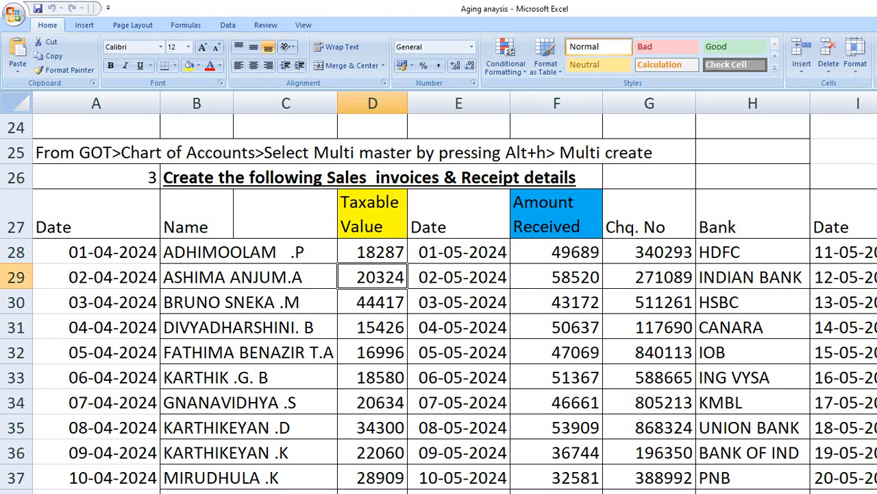
click(21, 281)
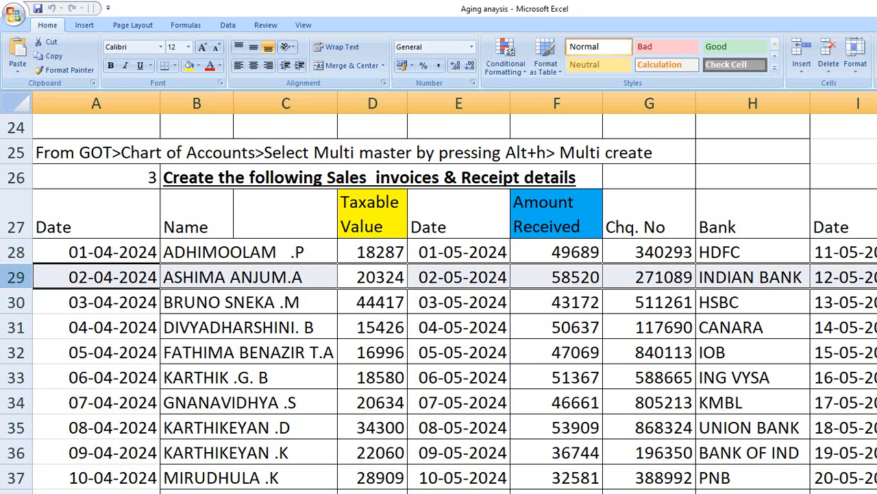
key(alt+Tab)
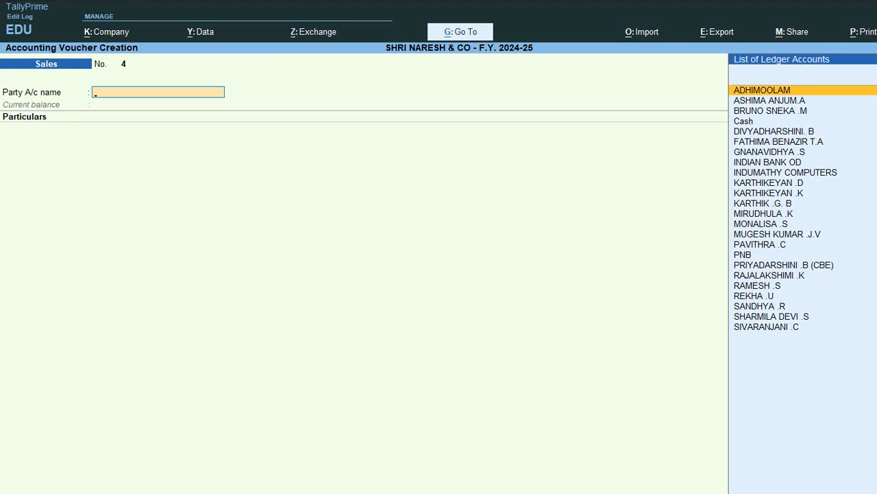
- Date the new sales invoice 2-4-2024 and choose the customer listed in row 29 of the workbook as the party account
key(F2)
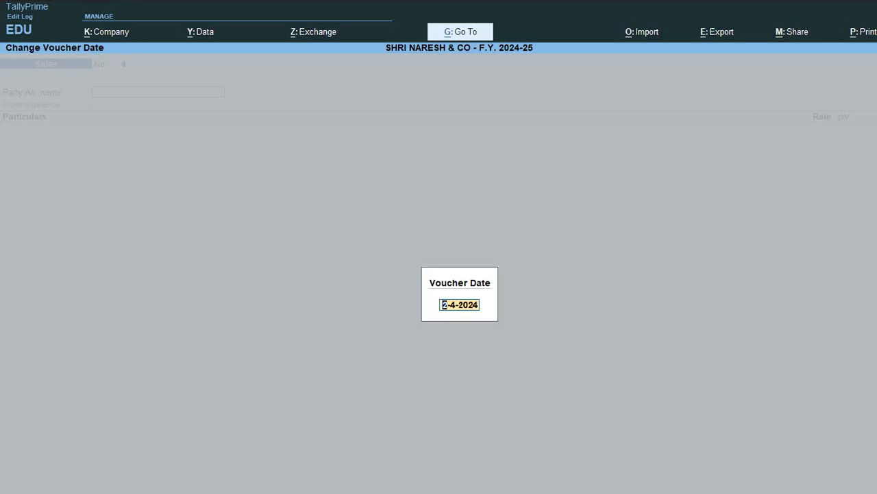
key(Return)
key(Down)
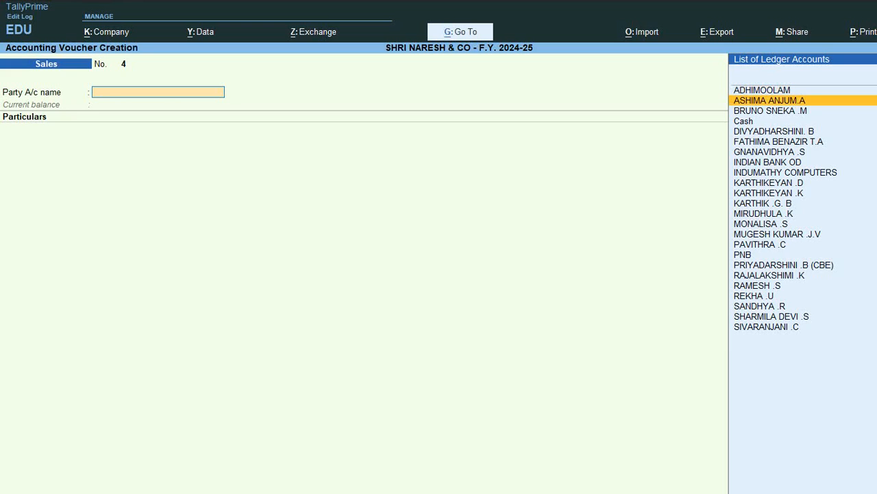
key(Return)
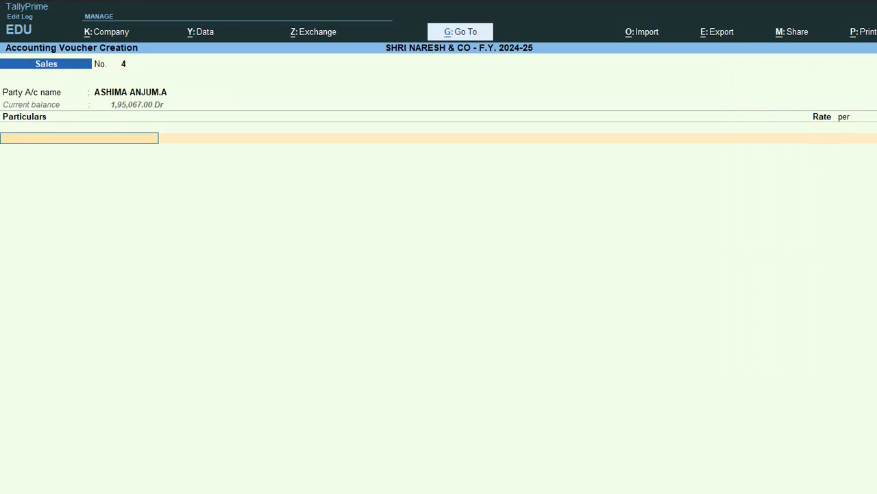
- Add an Advertising Services line of 20324, checking the taxable value in row 29 of the Excel workbook
text(ad)
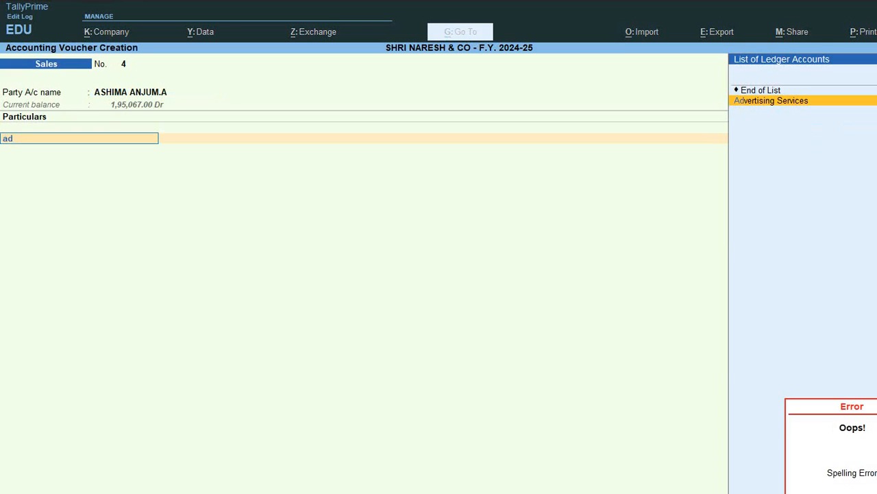
key(Return)
key(alt+Tab)
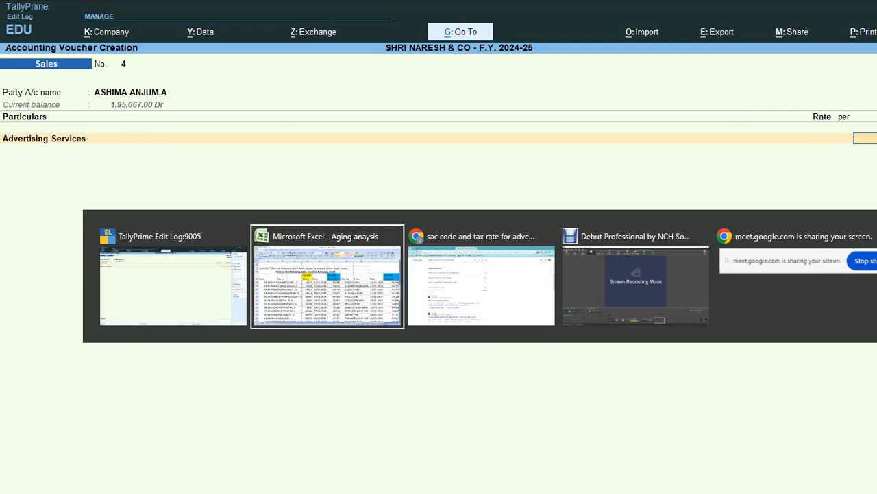
key(alt+Tab)
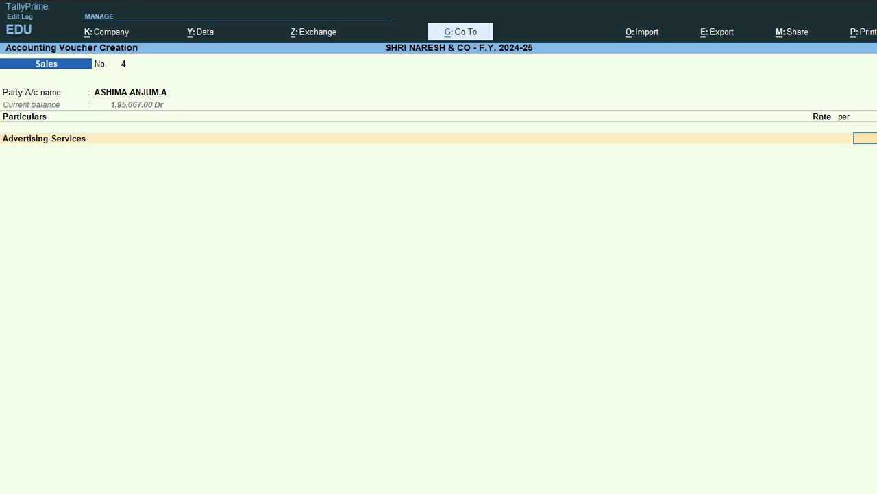
key(Return)
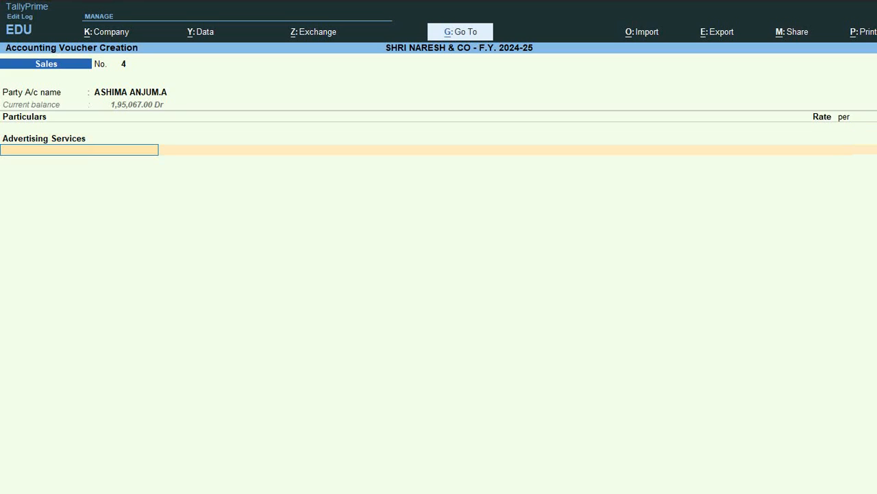
- Add Output CGST and Output SGST lines with their calculated amounts below the Advertising Services line
text(Out)
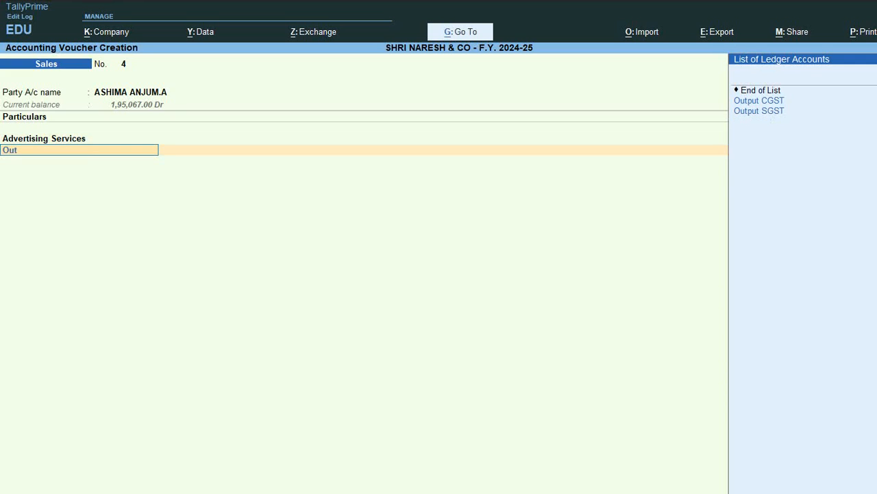
key(Return)
key(Return)
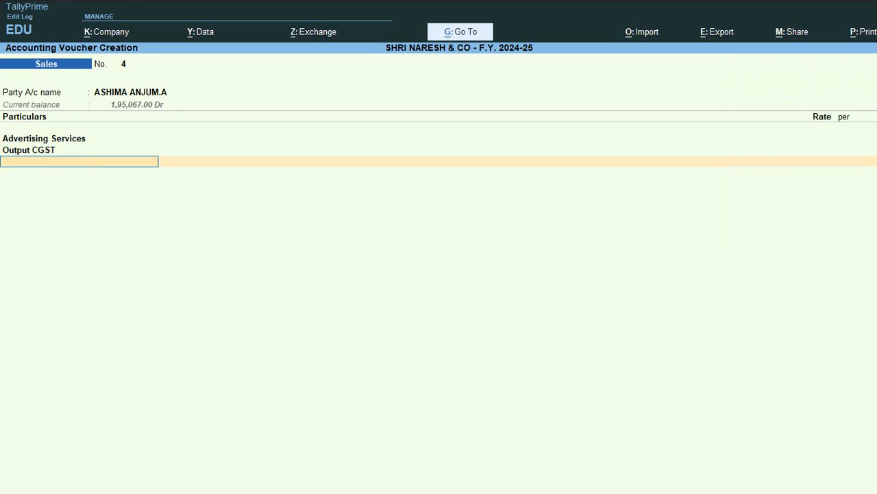
text(Out)
key(Down)
key(Return)
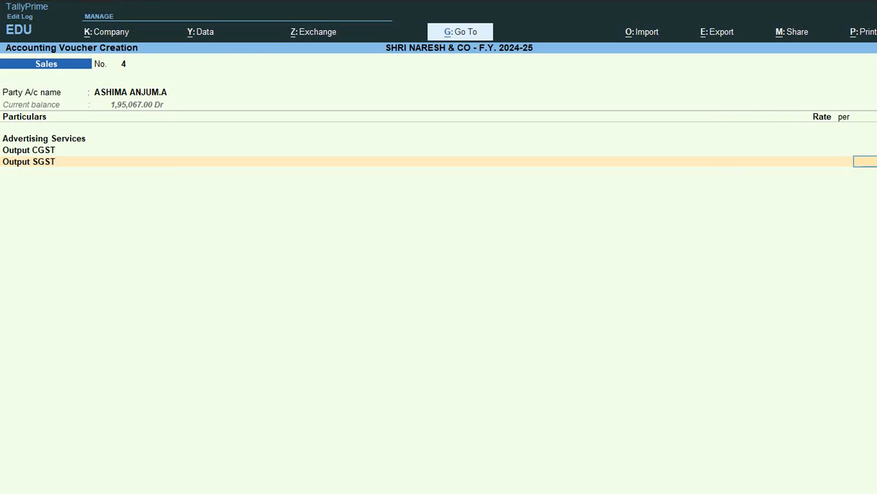
key(Return)
- Add a Round Off line below the tax lines and end the list of particulars
text(Ro)
key(Return)
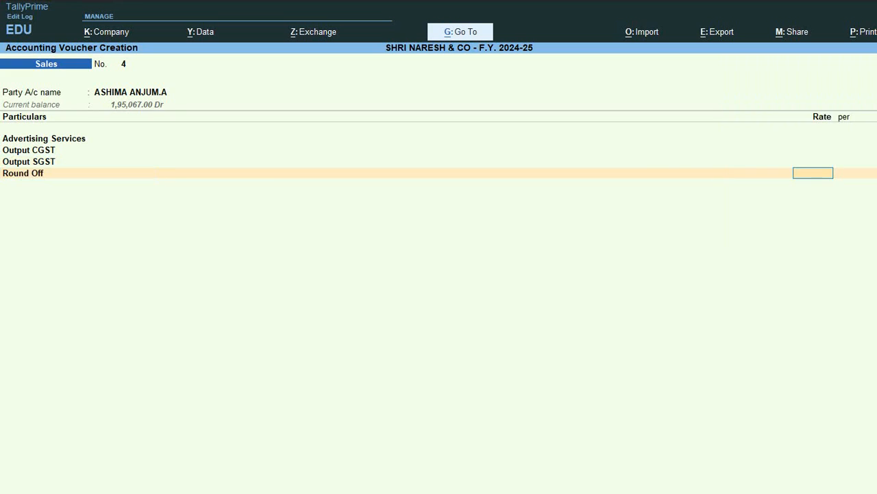
key(Return)
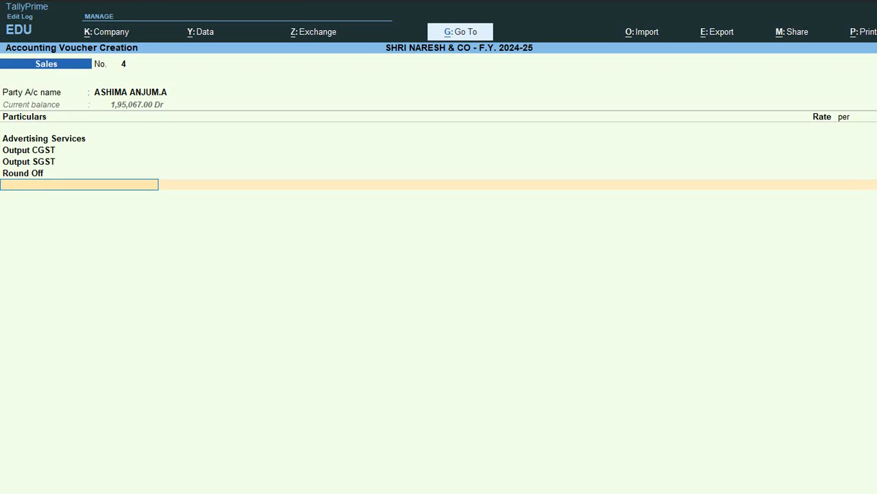
key(Return)
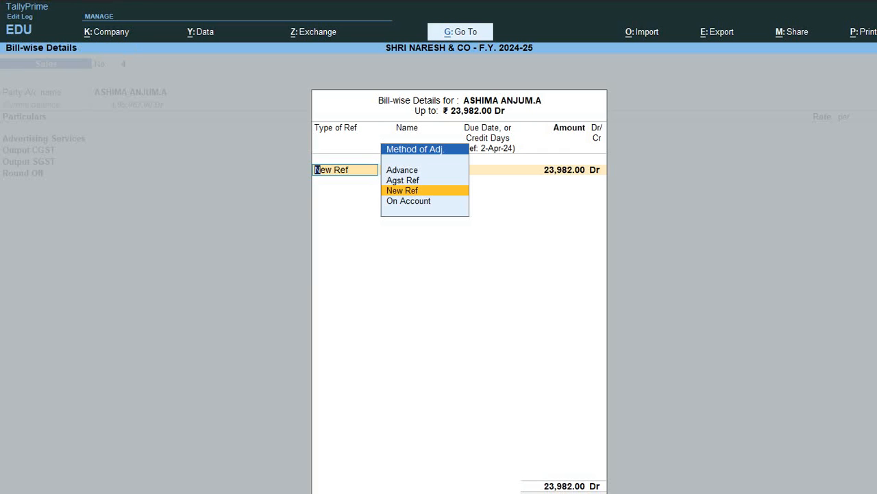
- Record the bill as New Ref 4 with 15 credit days for 23,982.00 Dr, and save the sales invoice
key(Return)
key(Return)
text(1)
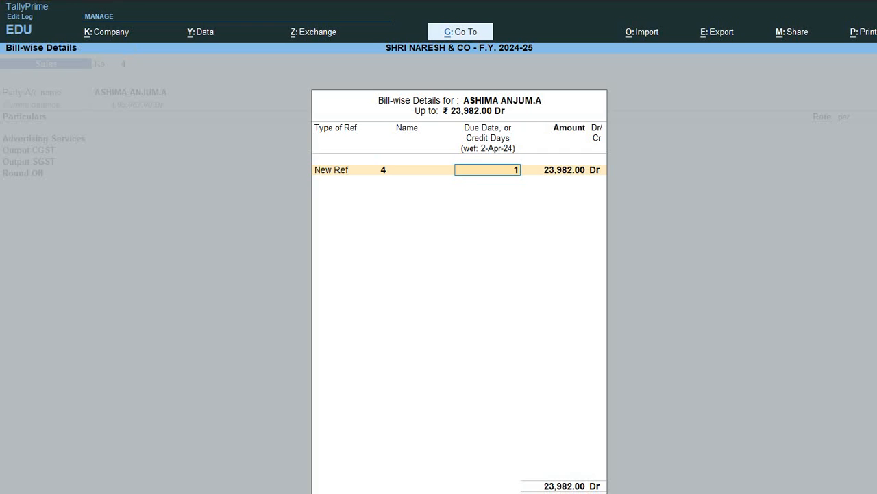
text(5)
key(Return)
key(Return)
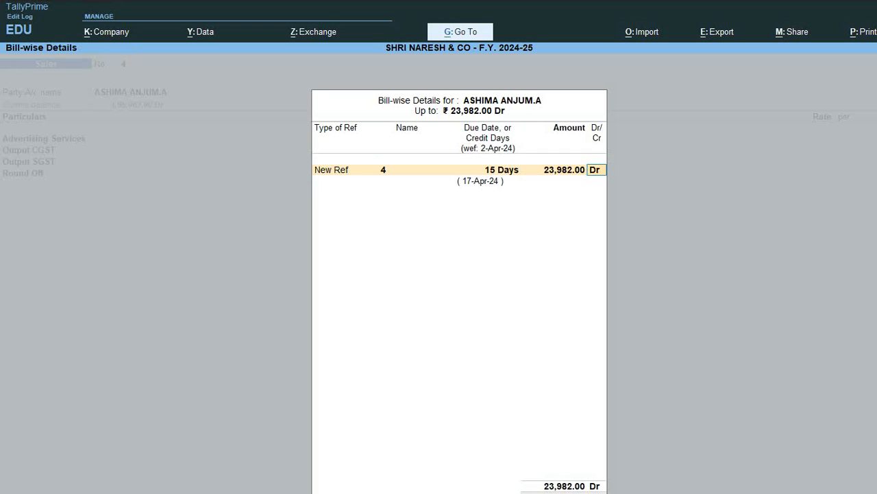
key(Return)
key(Return)
key(Return)
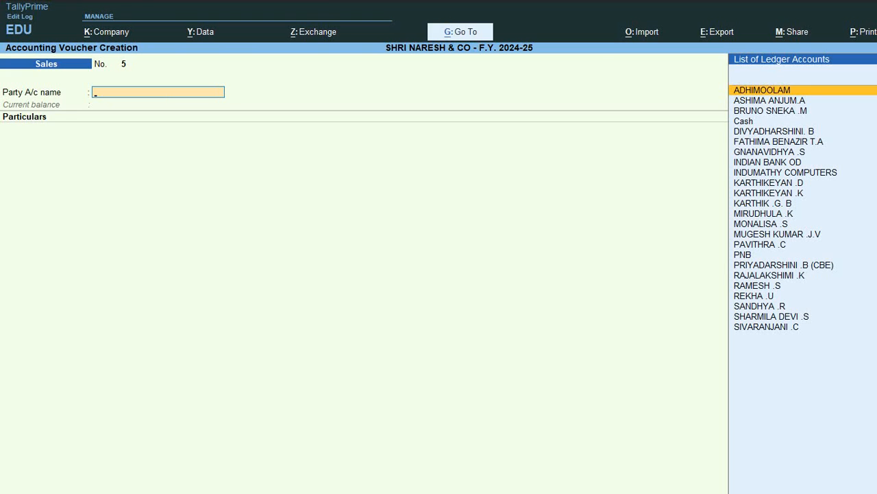
- Switch to the Excel workbook and look up the next sales invoice in row 30, dated 03-04-2024
key(alt+Tab)
key(Down)
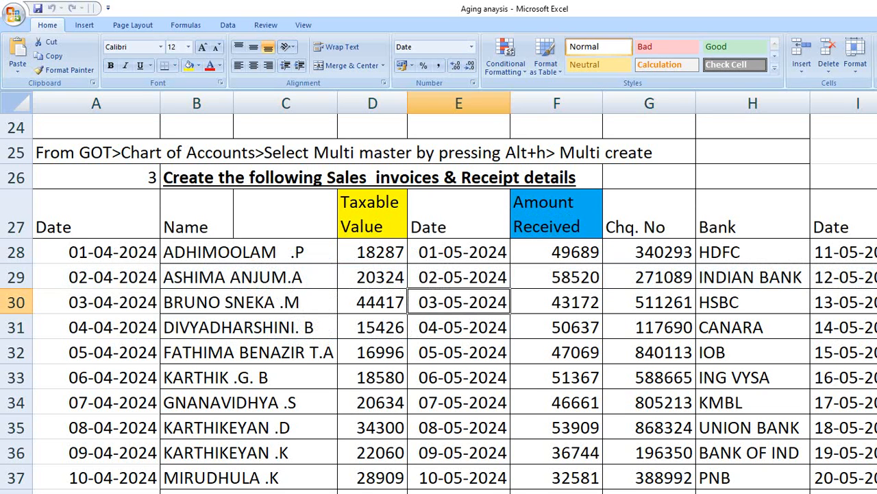
key(Left)
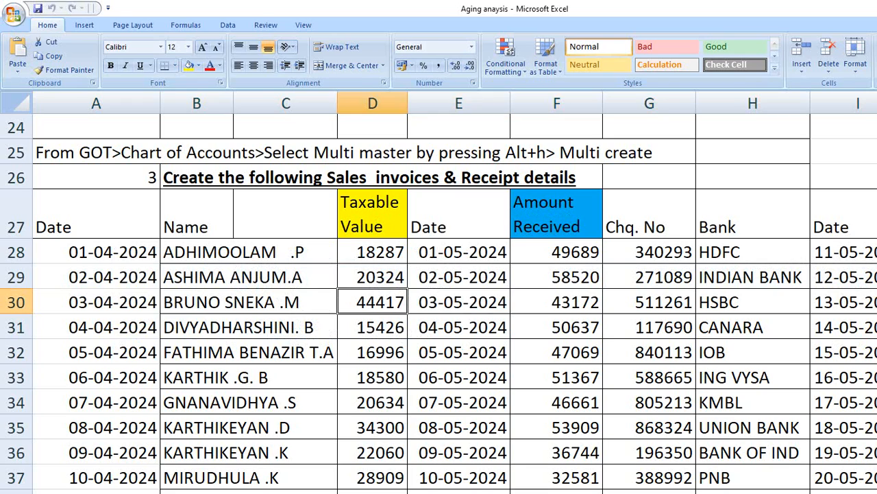
key(shift+space)
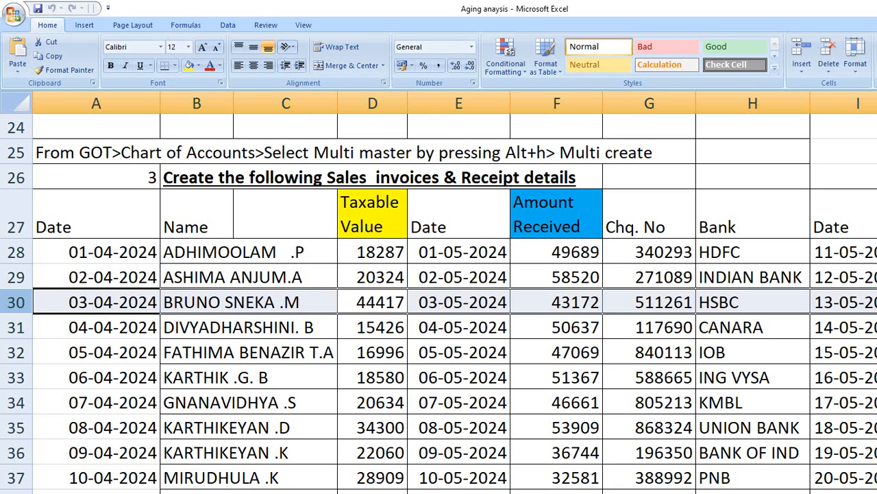
key(Up)
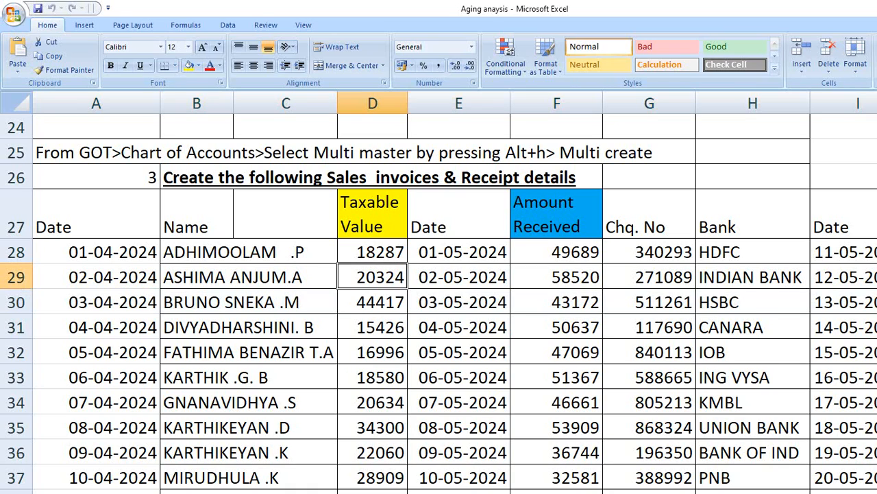
- Copy the invoice date 01-04-2024 from A28 into every date cell of A28:A37
click(197, 251)
key(Left)
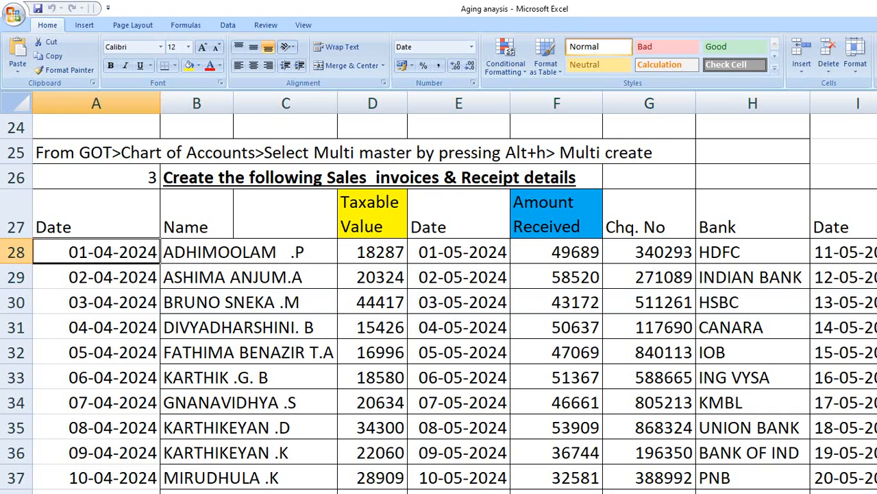
key(ctrl+c)
key(shift+Down)
key(shift+Down)
key(shift+Down)
key(shift+Down)
key(shift+Down)
key(shift+Down)
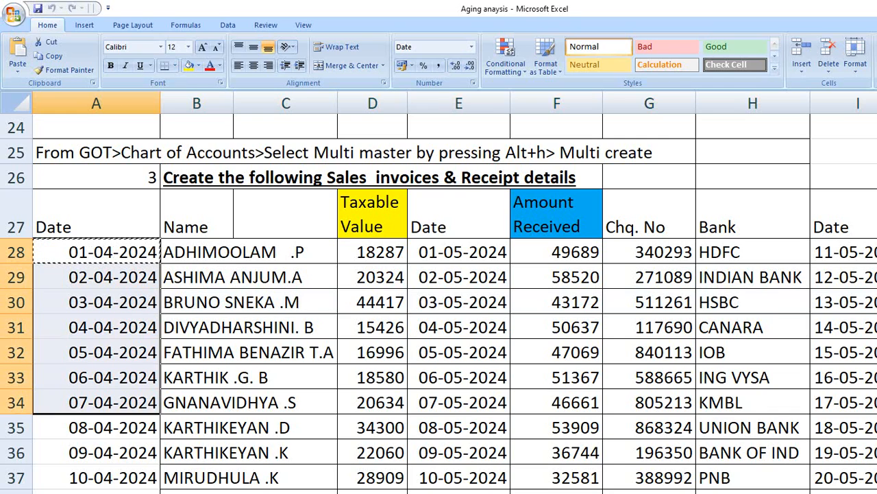
key(shift+Down)
key(shift+Down)
key(shift+Down)
key(Return)
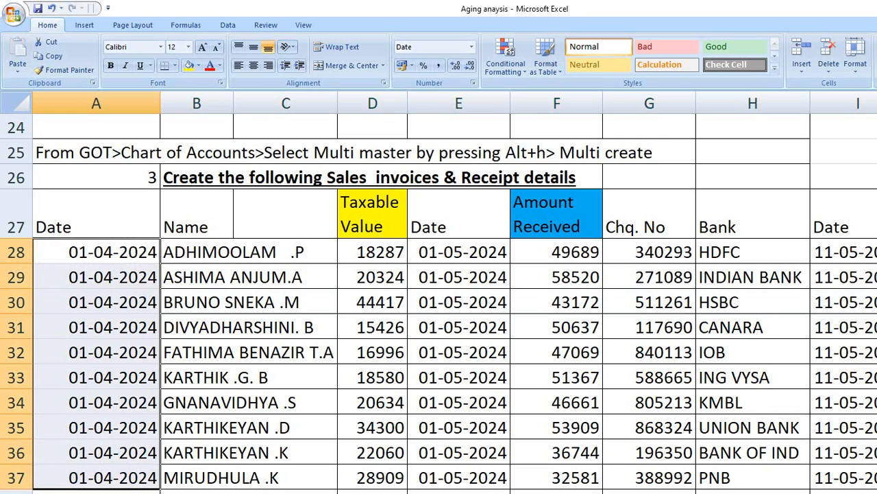
- Set the invoice date in A38 to 02-04-2024
key(Down)
key(Down)
key(Down)
key(Down)
key(Down)
key(Down)
key(Down)
key(Down)
key(Down)
key(Down)
key(Down)
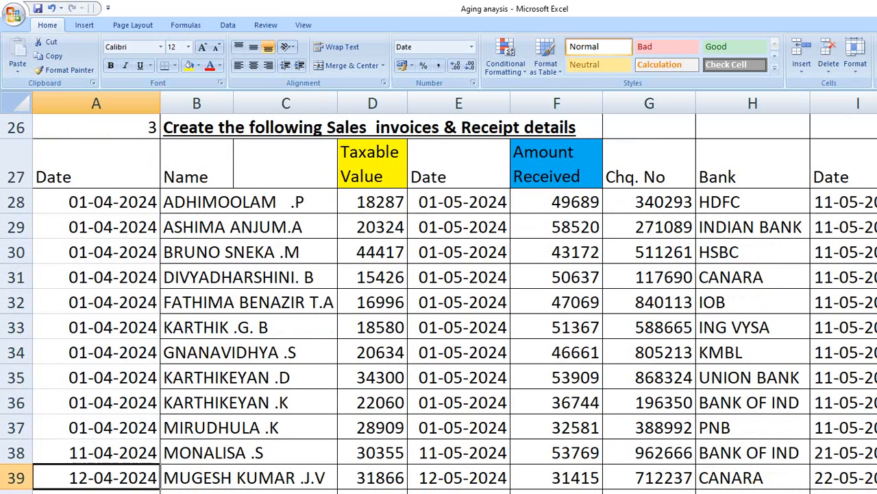
key(Up)
key(Up)
key(Up)
key(Up)
key(Down)
key(Down)
key(Down)
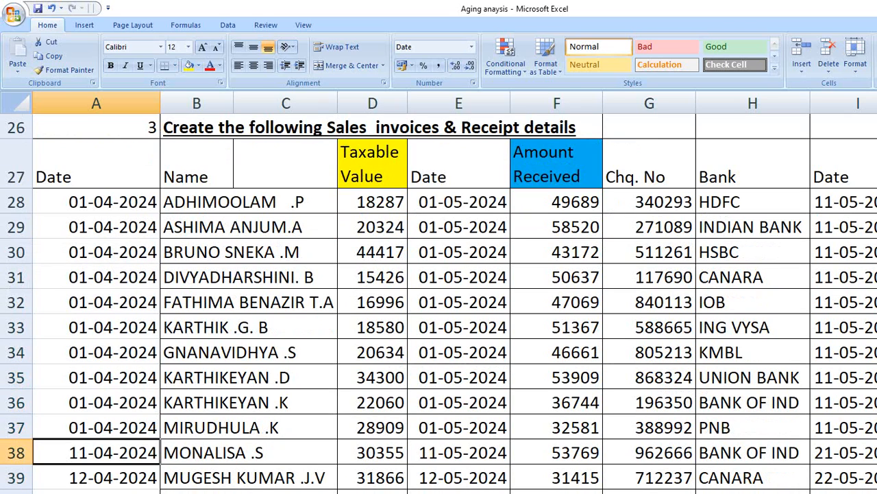
text(02-)
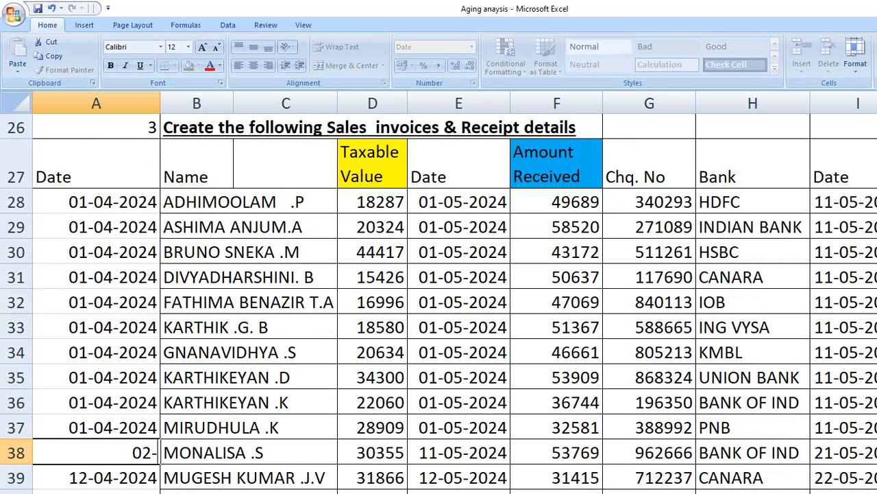
text(04-2024)
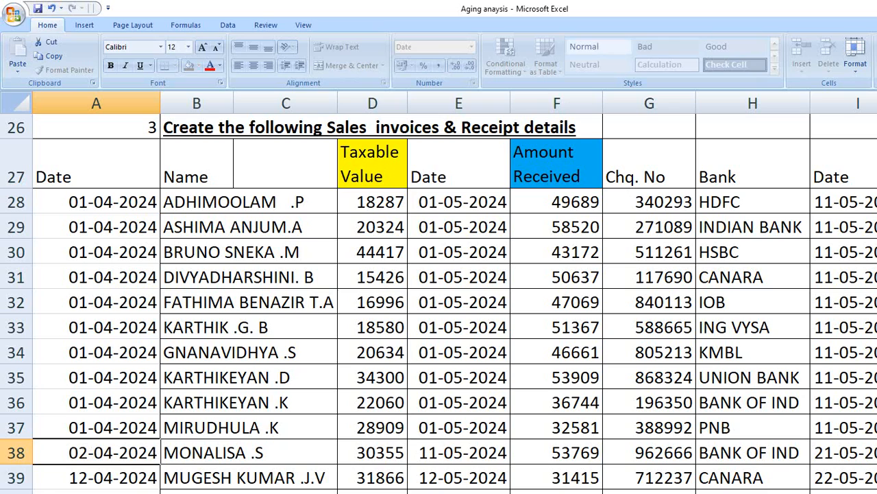
key(Return)
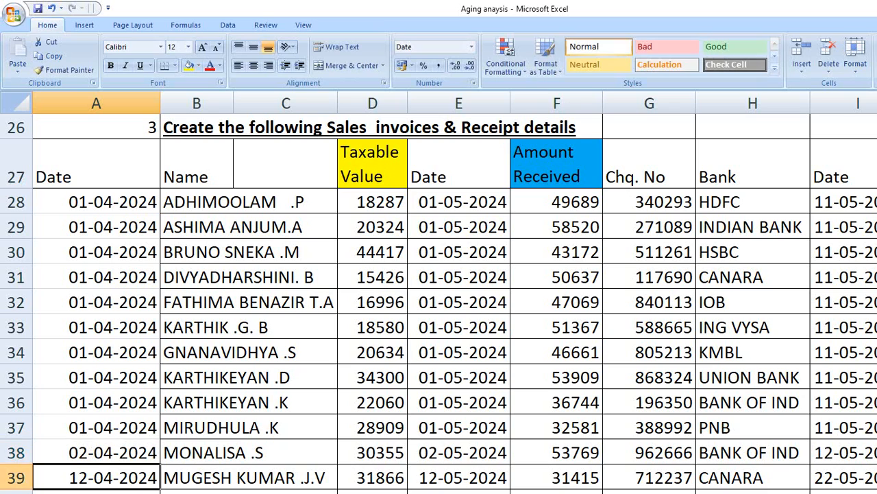
- Copy the date 02-04-2024 from A38 into every invoice date cell of A38:A47
key(Up)
key(ctrl+shift+Up)
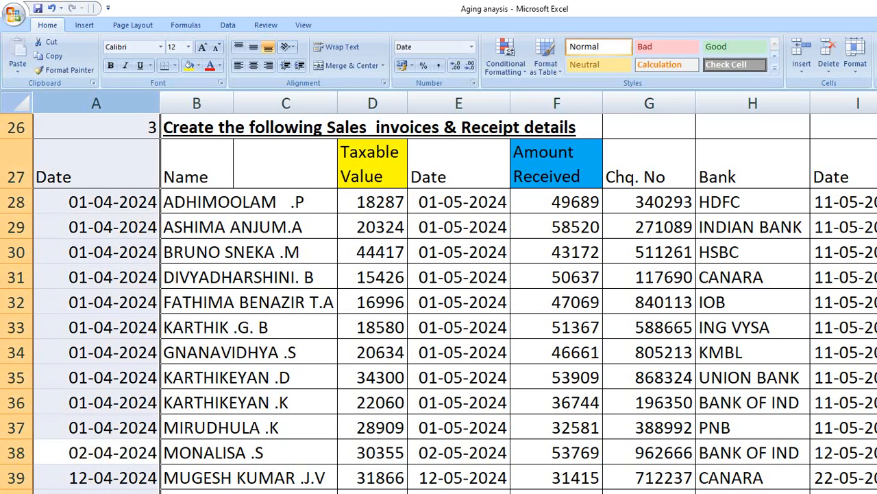
key(Down)
key(Up)
key(ctrl+c)
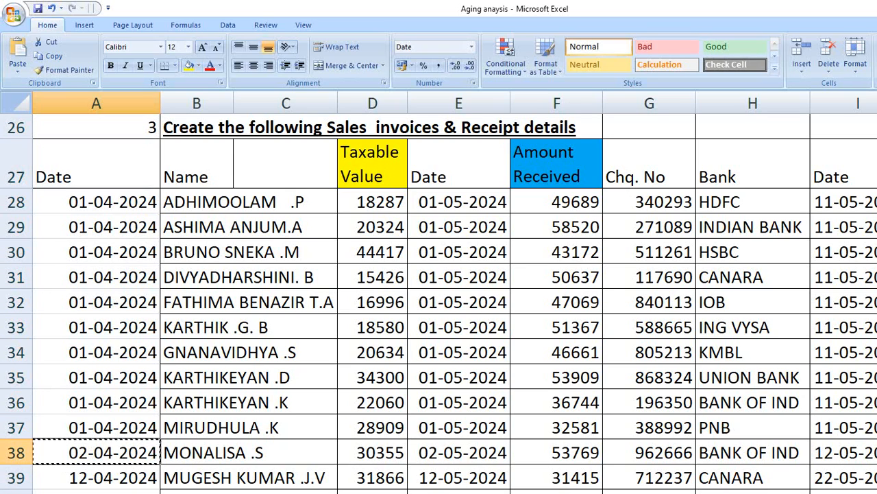
key(shift+Down)
key(shift+Down)
key(shift+Down)
key(shift+Down)
key(shift+Down)
key(shift+Down)
key(shift+Down)
key(shift+Down)
key(shift+Down)
key(shift+Down)
key(shift+Up)
key(shift+Up)
key(shift+Up)
key(shift+Up)
key(shift+Up)
key(shift+Up)
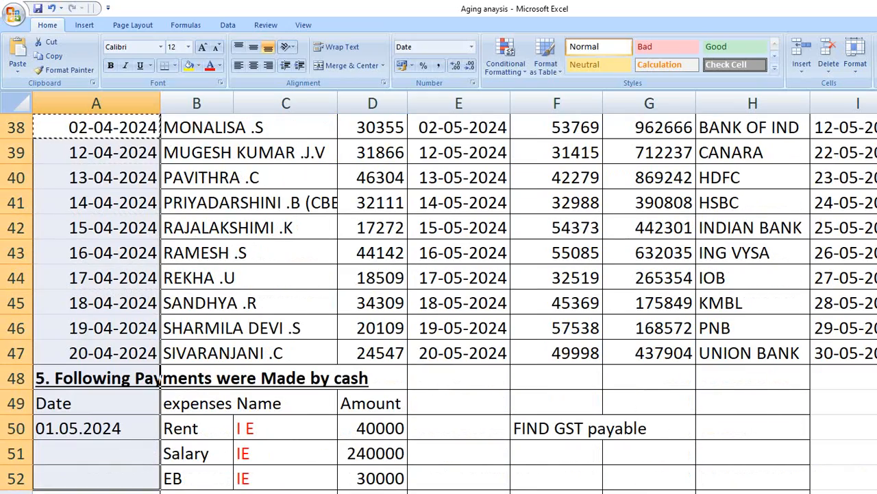
key(Return)
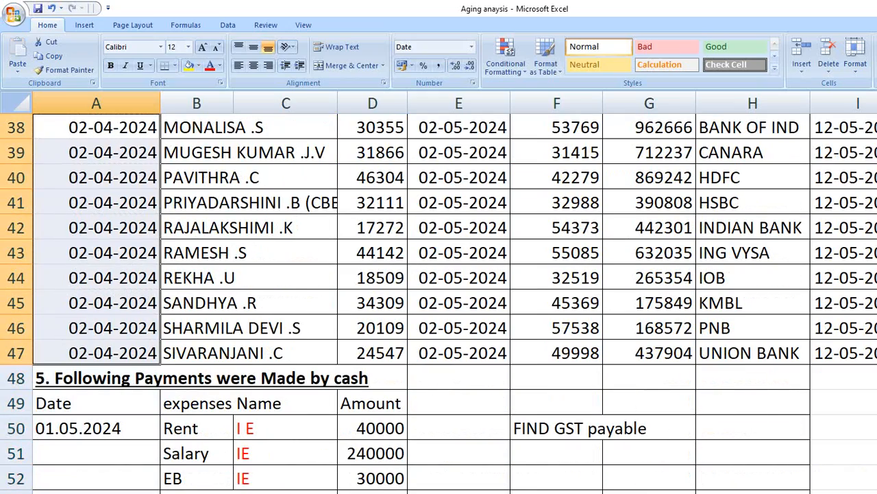
- Review the revised dates across the sales invoice table and select the customer name in row 29
scroll(439, 294, up, 2)
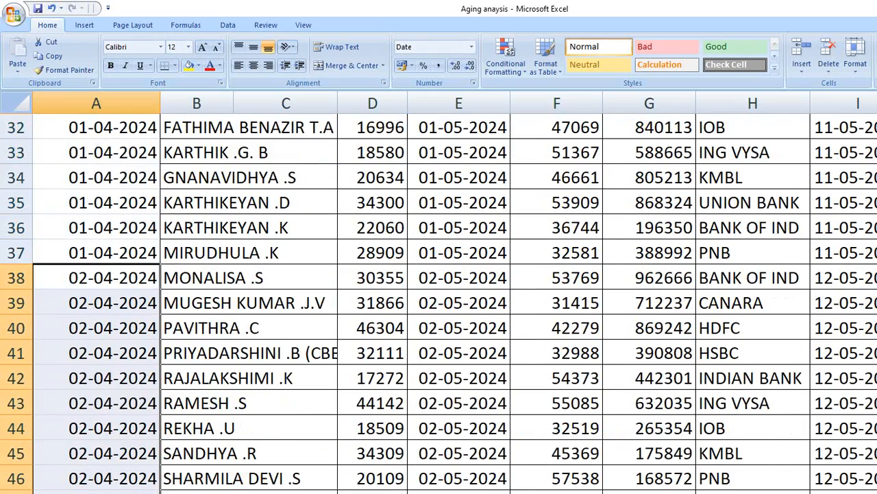
scroll(439, 294, up, 3)
scroll(439, 295, down, 2)
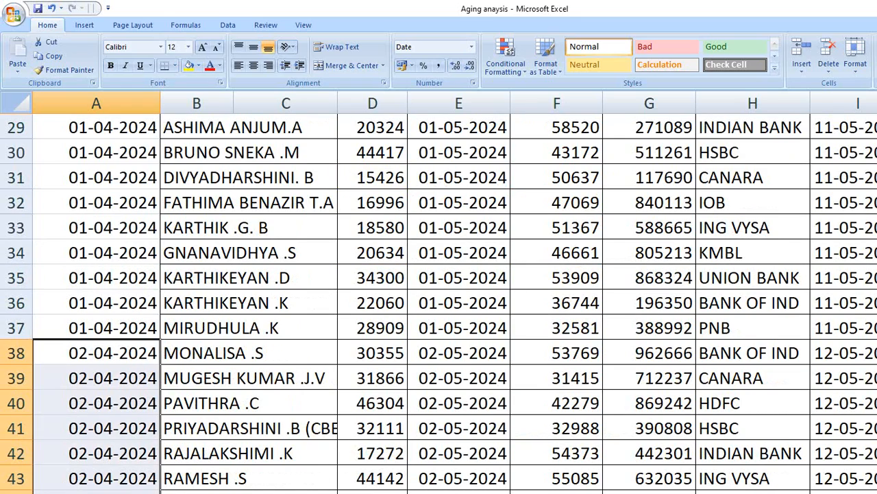
scroll(231, 226, up, 1)
click(232, 226)
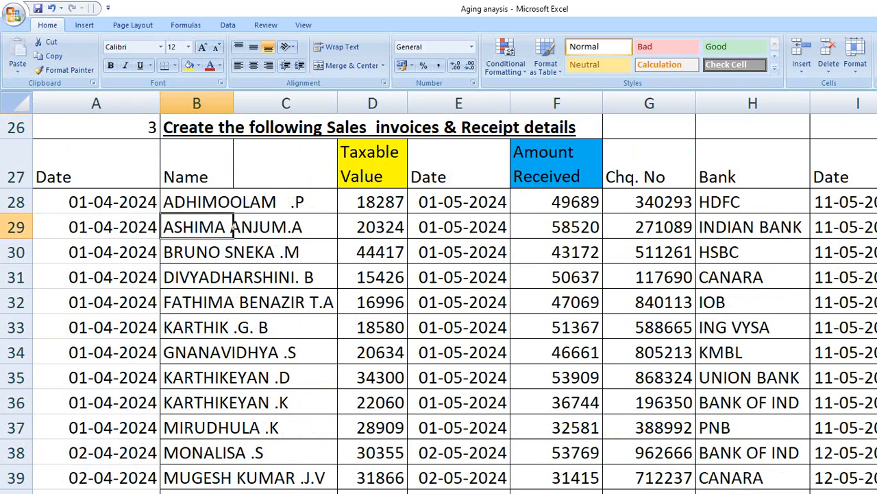
- Switch to TallyPrime, choose the customer from row 30 as the sales voucher's party account, and return to the party field
click(233, 252)
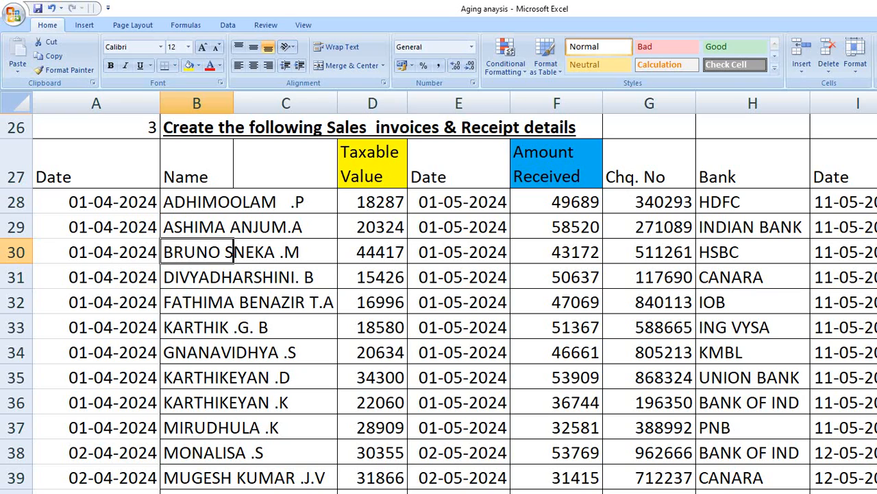
key(alt+Tab)
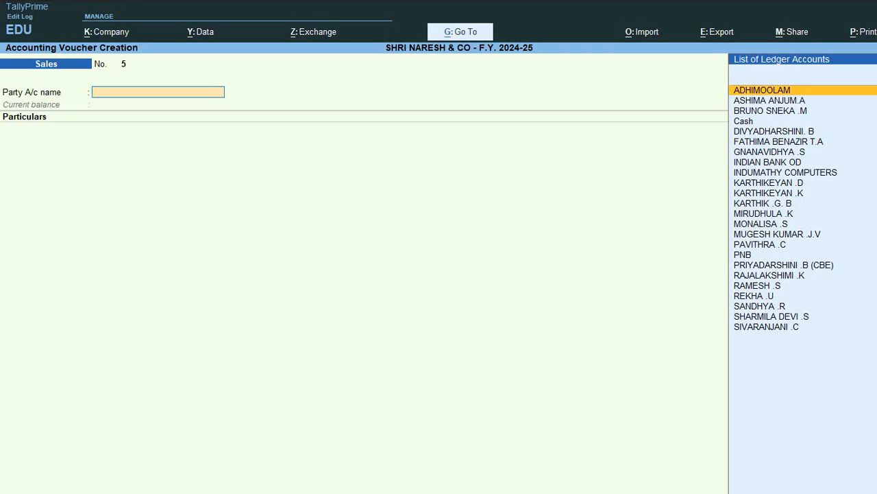
key(Down)
key(Down)
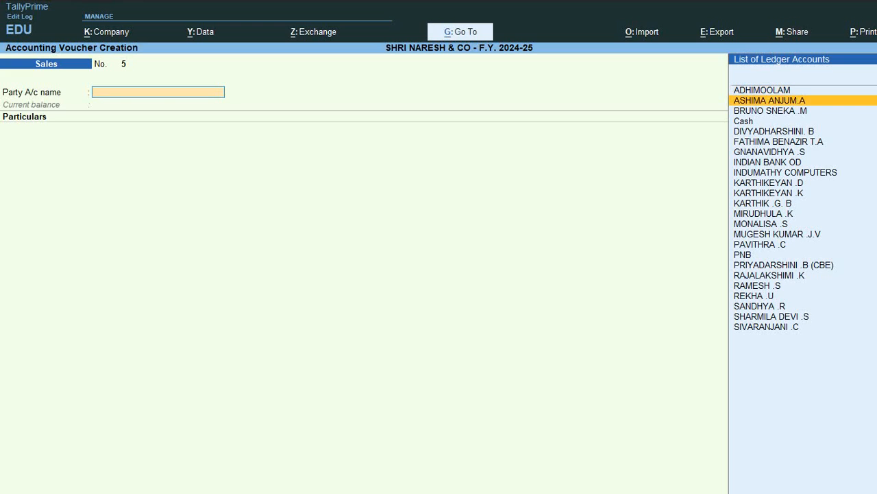
key(Return)
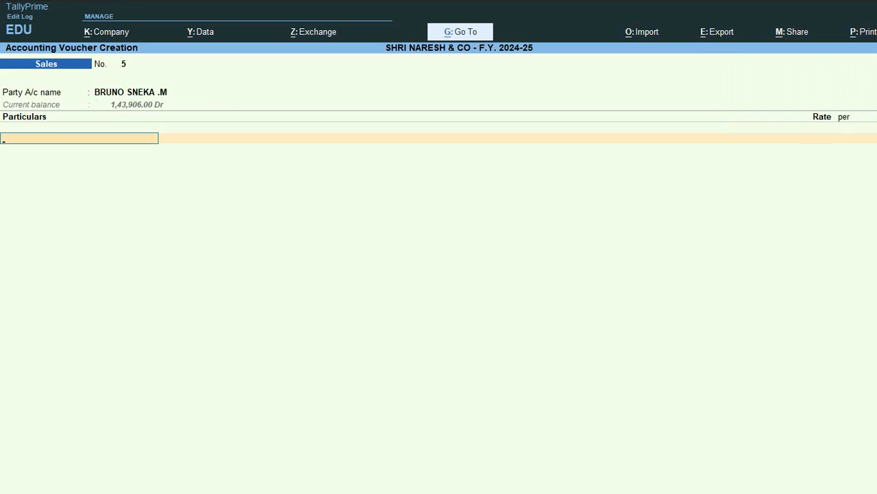
key(BackSpace)
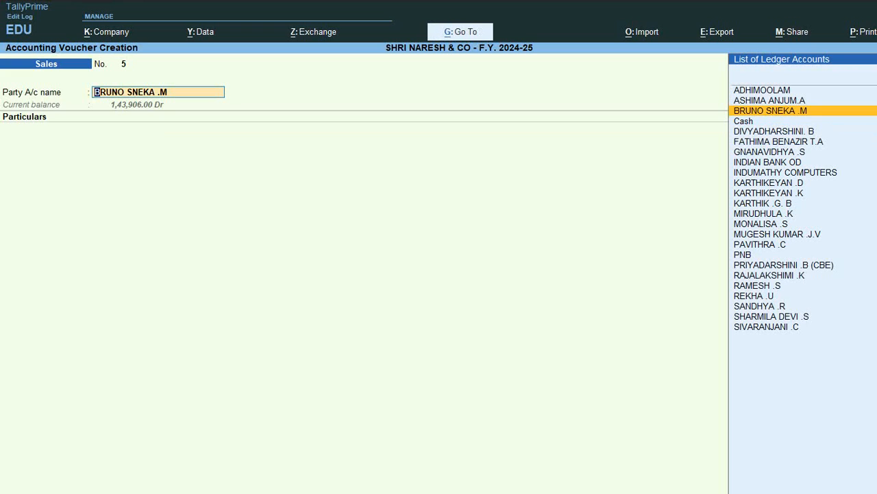
key(ctrl+Return)
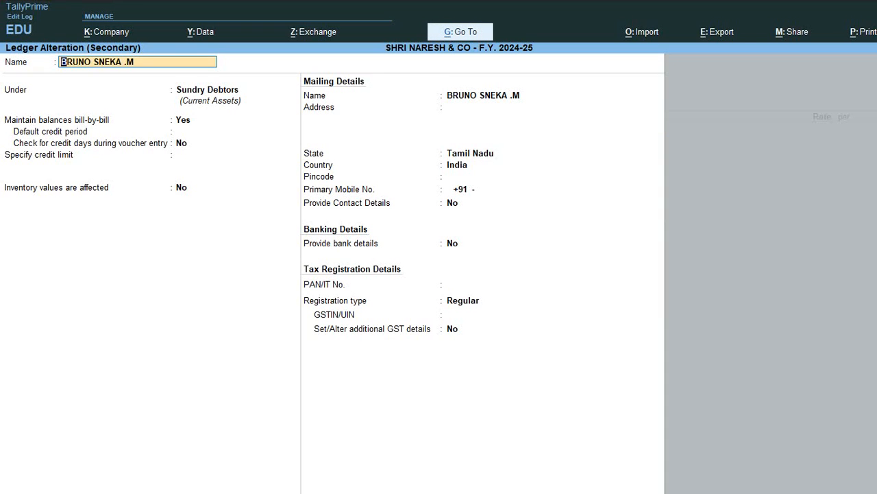
key(Return)
key(Return)
key(Return)
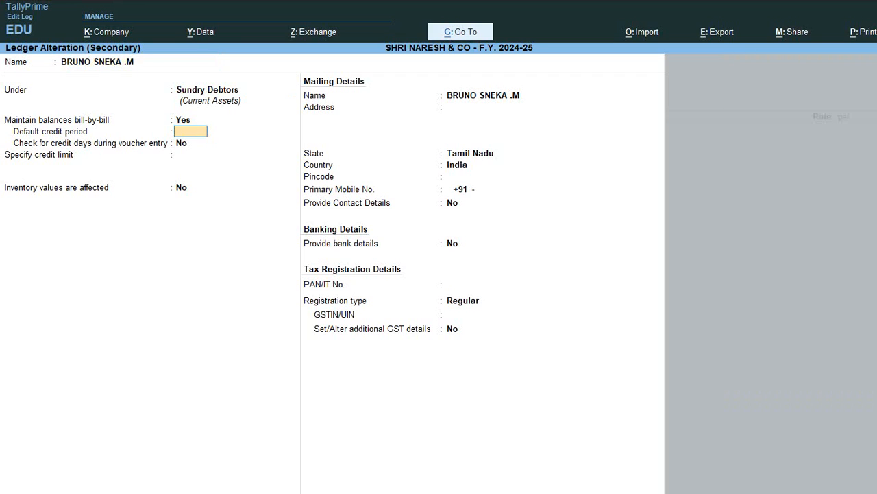
text(15)
key(BackSpace)
key(BackSpace)
text(30)
key(Return)
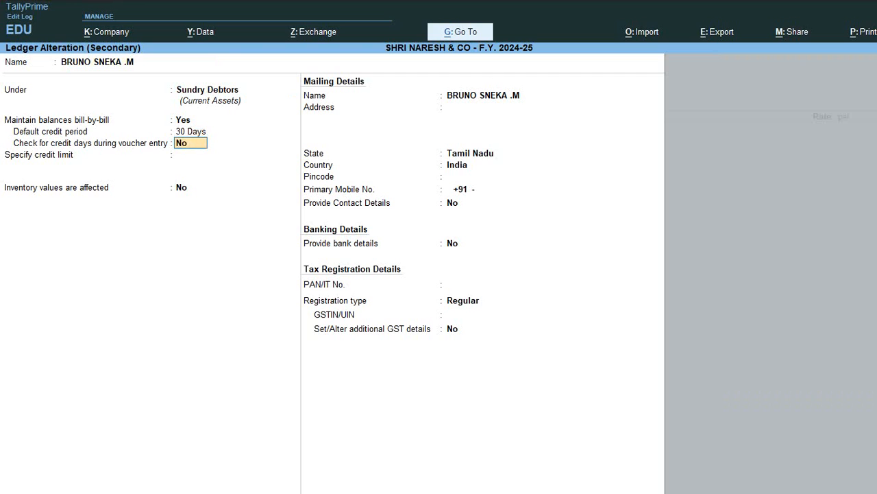
key(Return)
key(Escape)
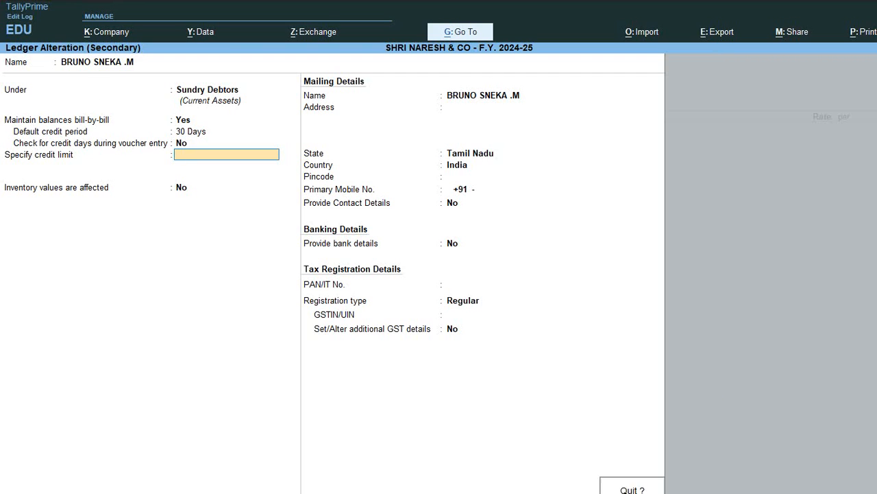
key(Return)
- Set the default credit period in the selected party's ledger to 30 days and save the ledger
key(ctrl+Return)
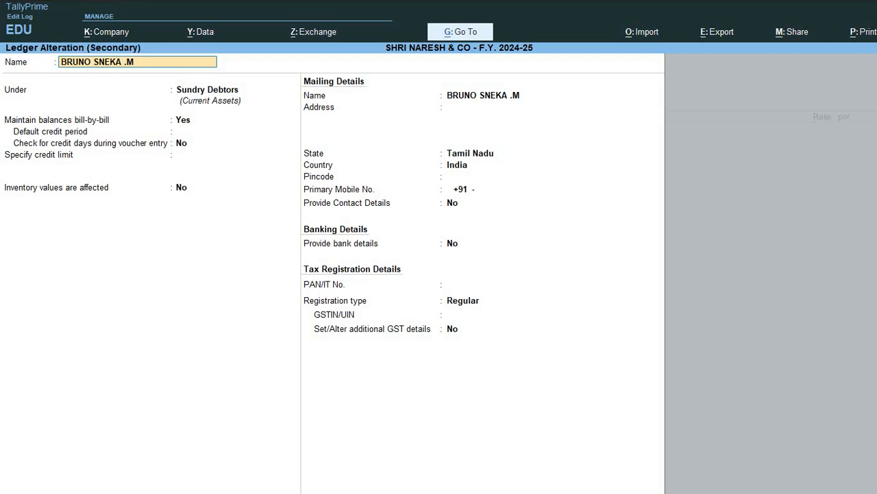
key(Return)
key(Return)
key(Return)
text(30)
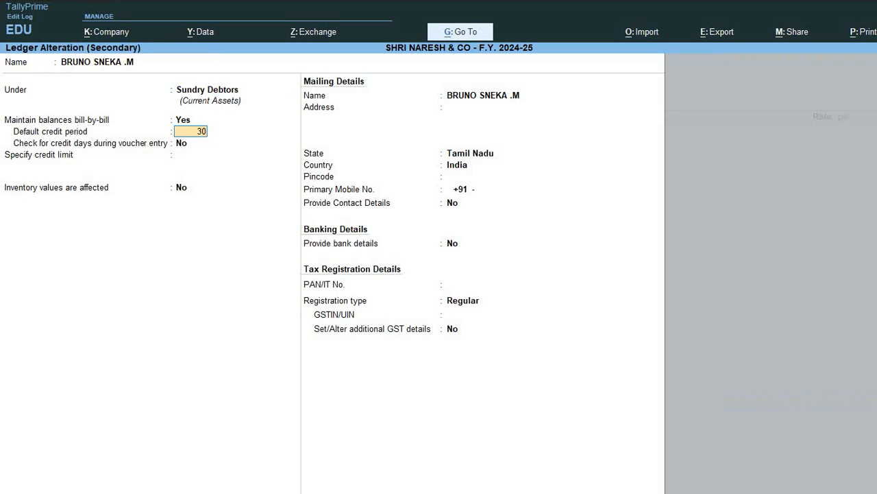
key(Return)
key(ctrl+a)
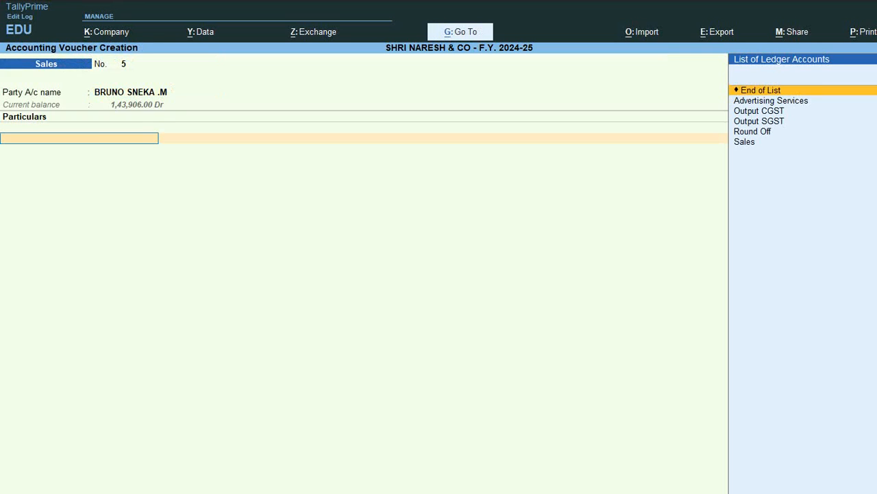
- Add Advertising Services to the sales voucher with the taxable value 44417 copied from D30 of the Excel workbook
key(Down)
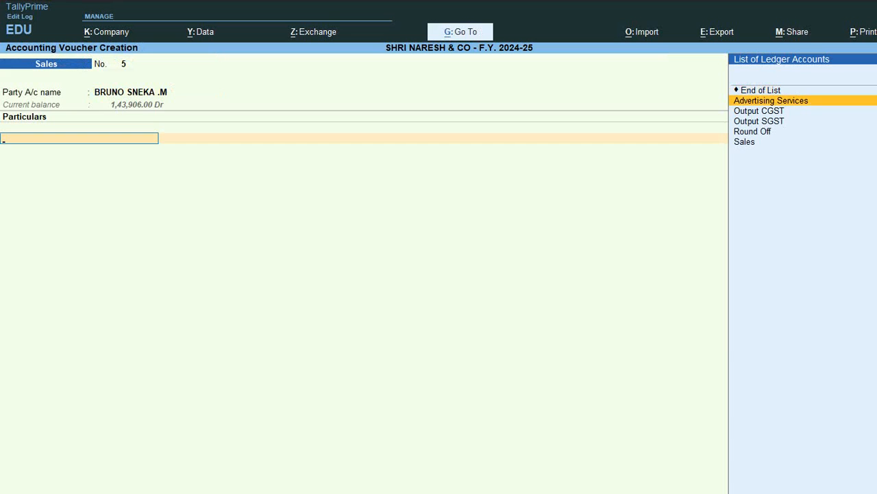
key(Return)
key(alt+Tab)
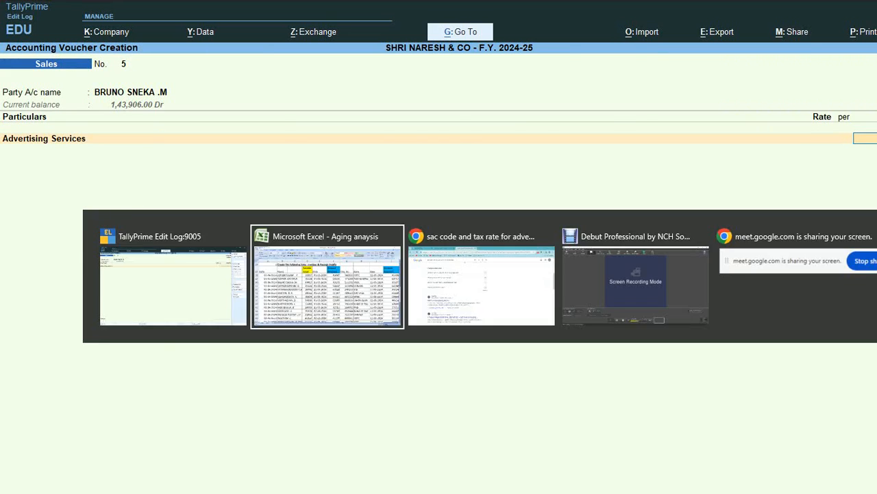
key(Right)
key(Right)
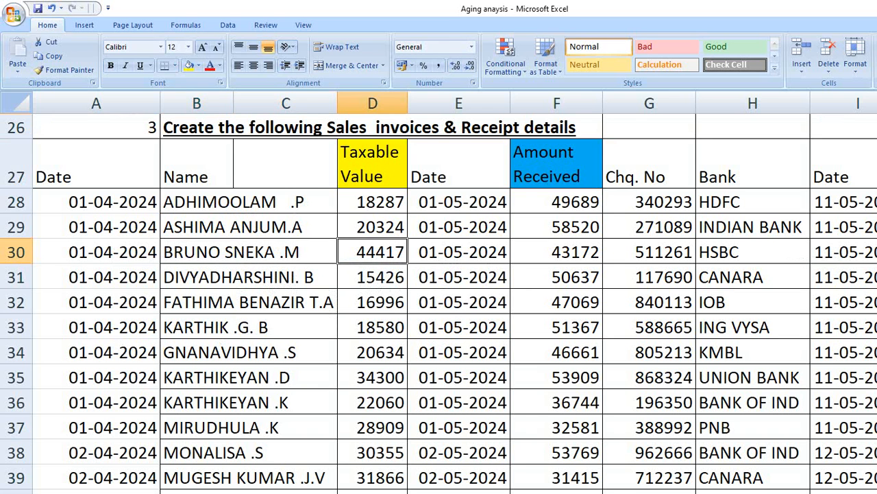
key(alt+Tab)
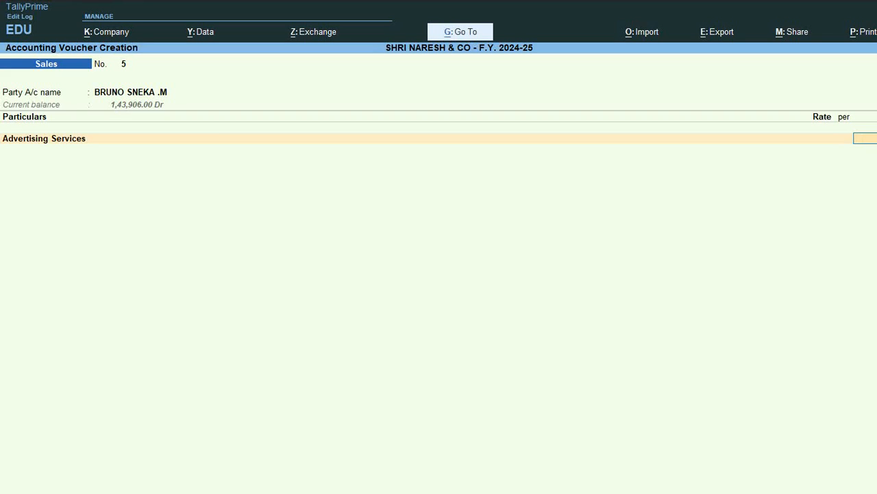
key(Return)
- Add the Output CGST, Output SGST and Round Off ledgers below Advertising Services in the sales voucher
text(Out)
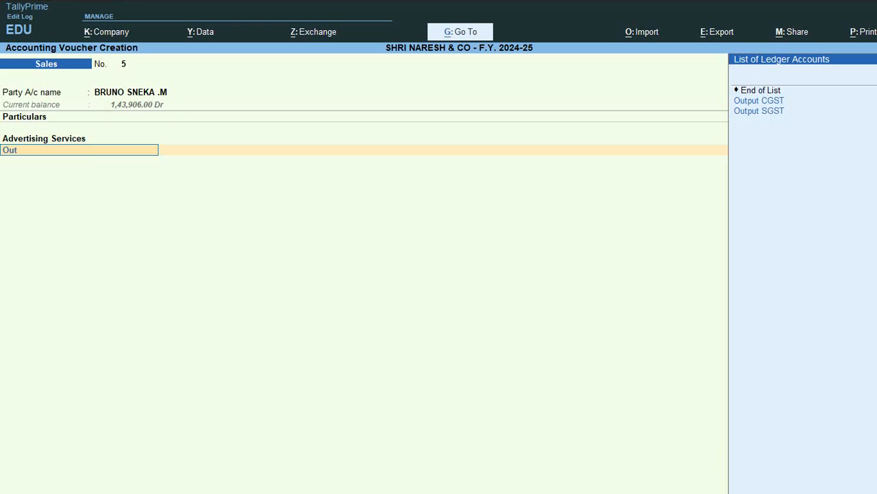
key(Down)
key(Return)
key(Return)
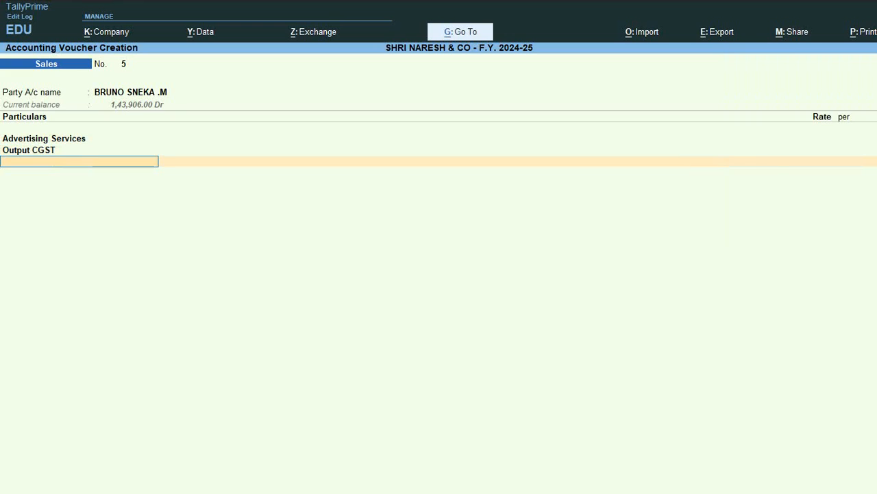
text(Out)
key(Down)
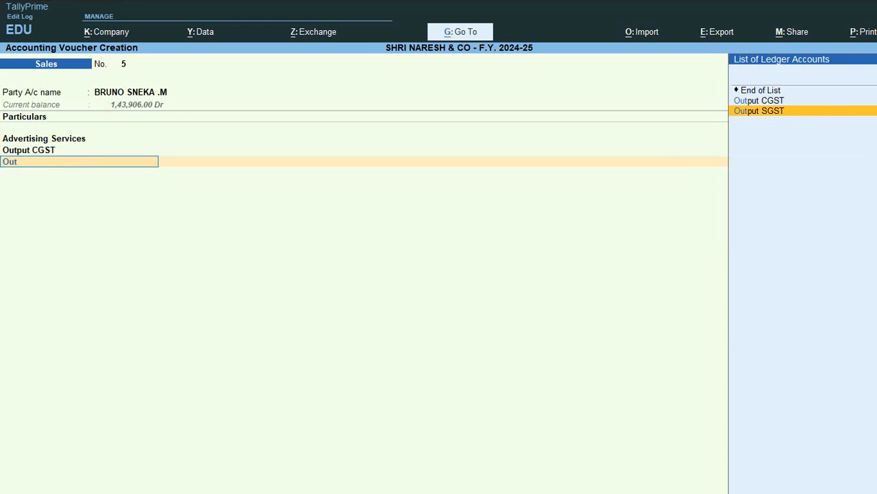
key(Return)
text(Ro)
key(Return)
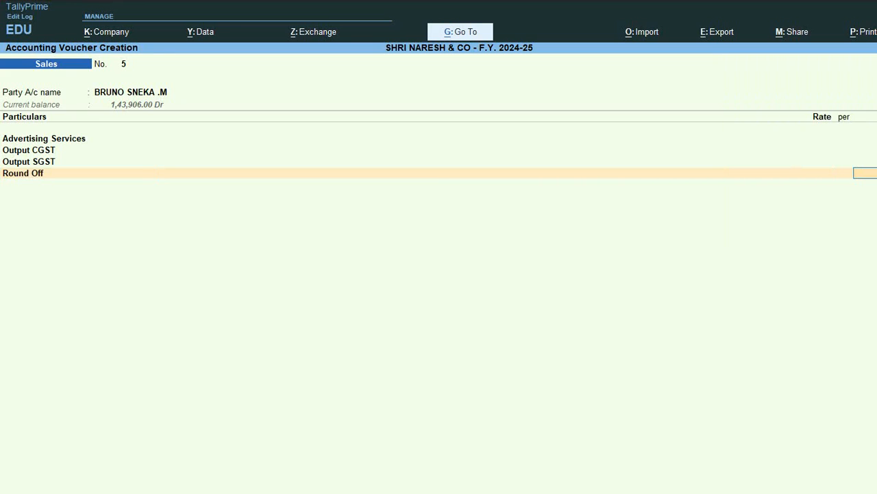
key(Return)
- Allocate the invoice as a New Ref bill with 30 days' credit and save the sales voucher
key(Return)
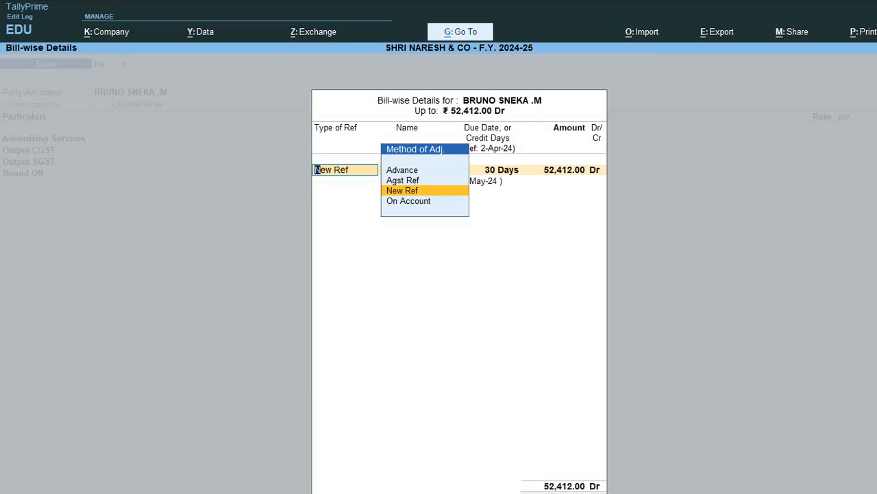
key(Return)
key(Return)
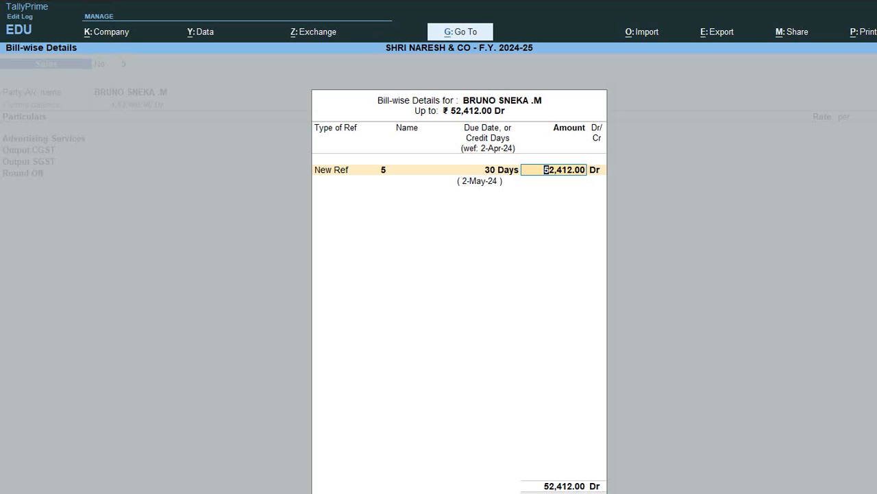
key(Return)
key(Return)
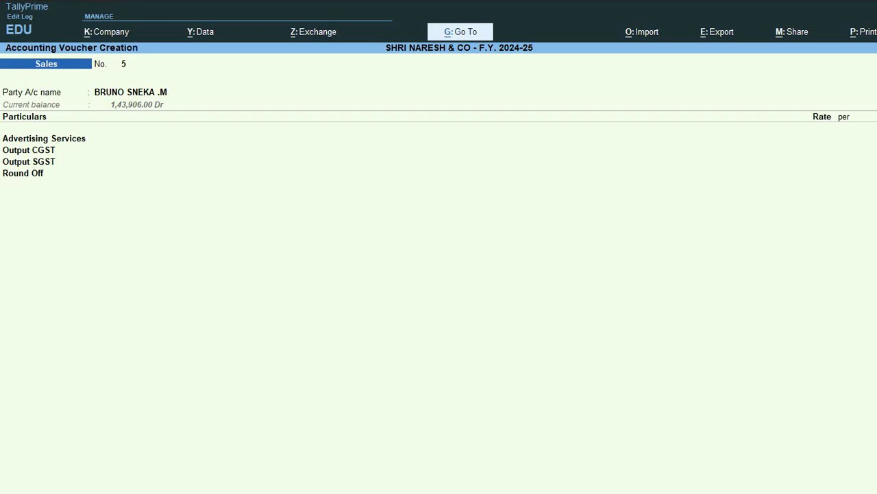
key(Return)
key(Return)
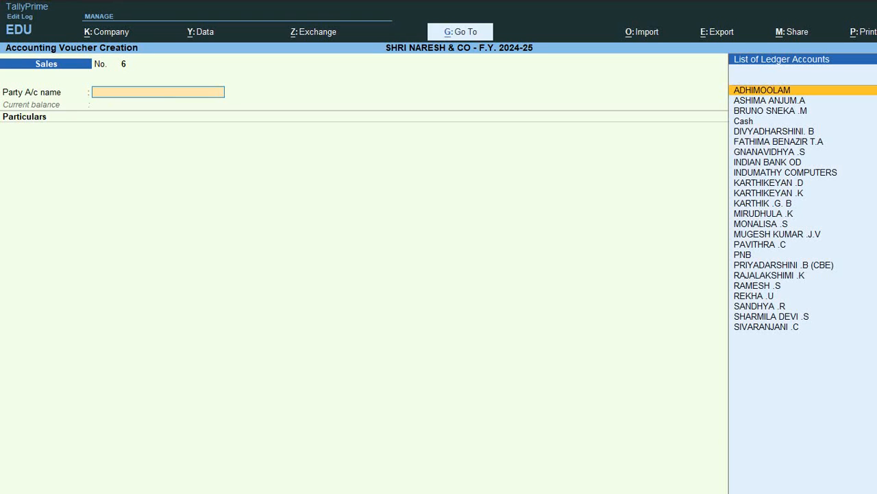
- Switch to the Excel workbook and copy the taxable value 15426 from D31
key(alt+Tab)
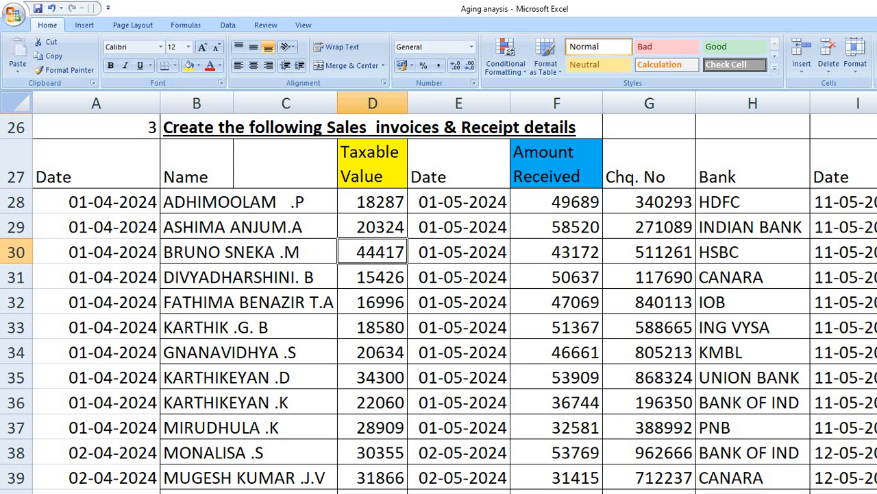
key(Down)
ctrl+click(844, 452)
key(ctrl+c)
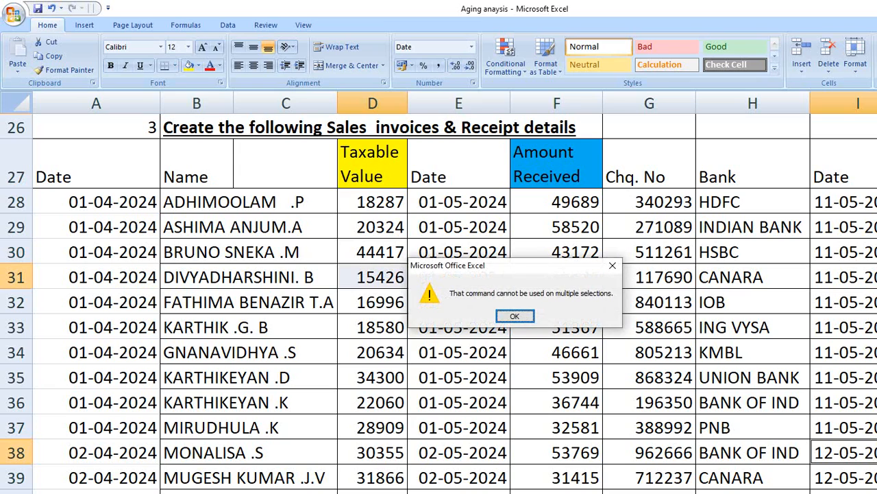
key(Return)
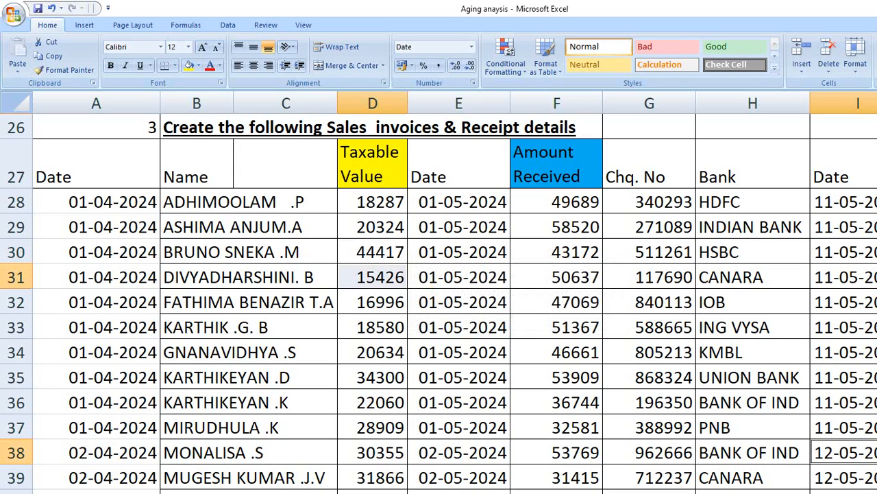
click(373, 277)
key(ctrl+c)
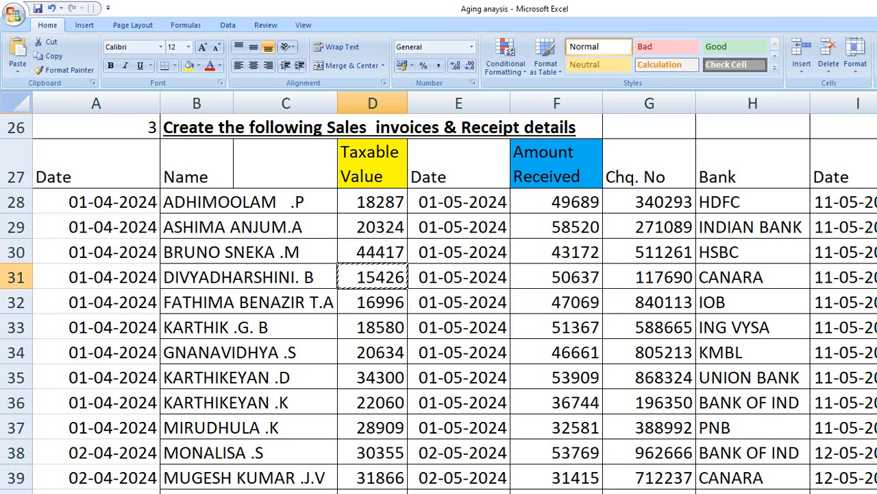
- Switch to TallyPrime and choose the customer from row 31 as the party account of the new sales voucher
key(alt+Tab)
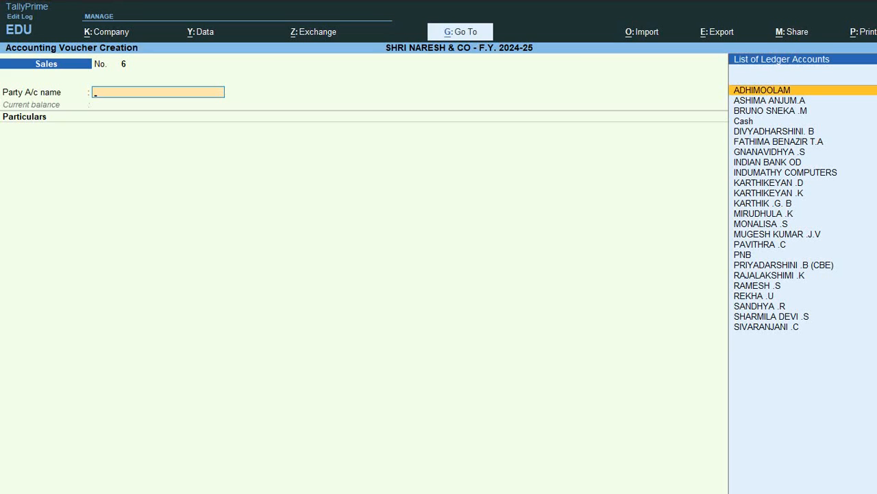
text(dhi)
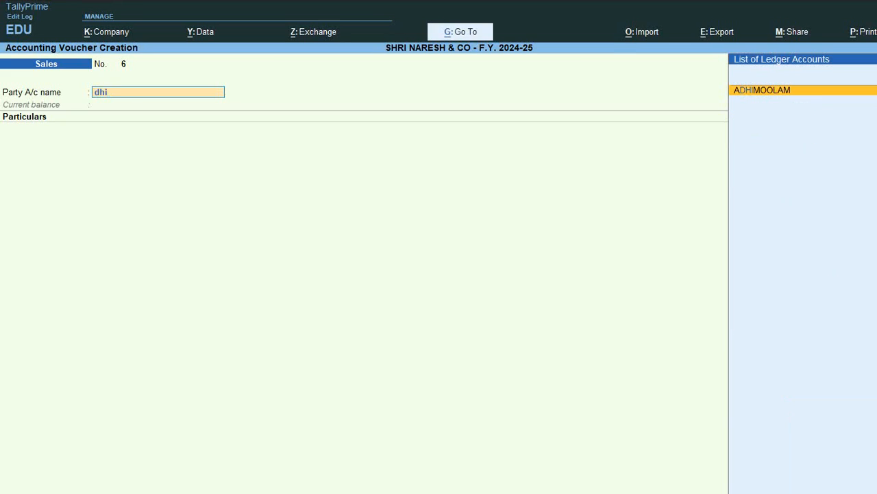
key(BackSpace)
key(BackSpace)
key(BackSpace)
text(div)
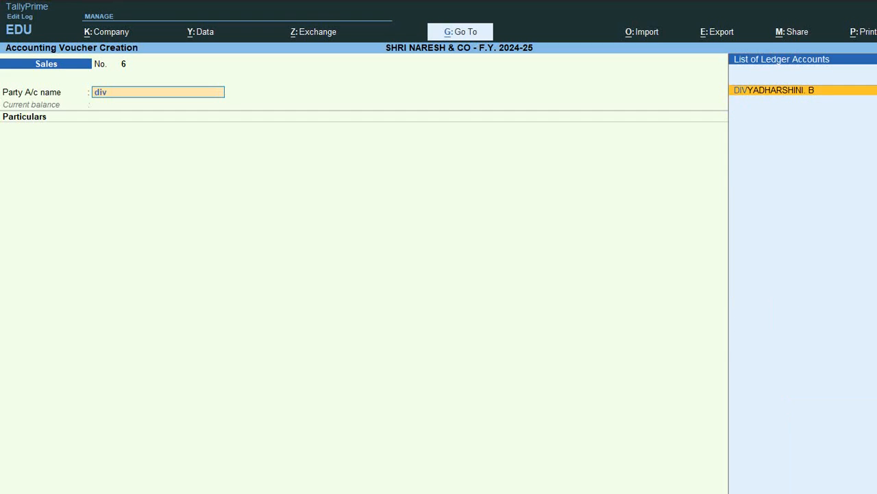
key(Return)
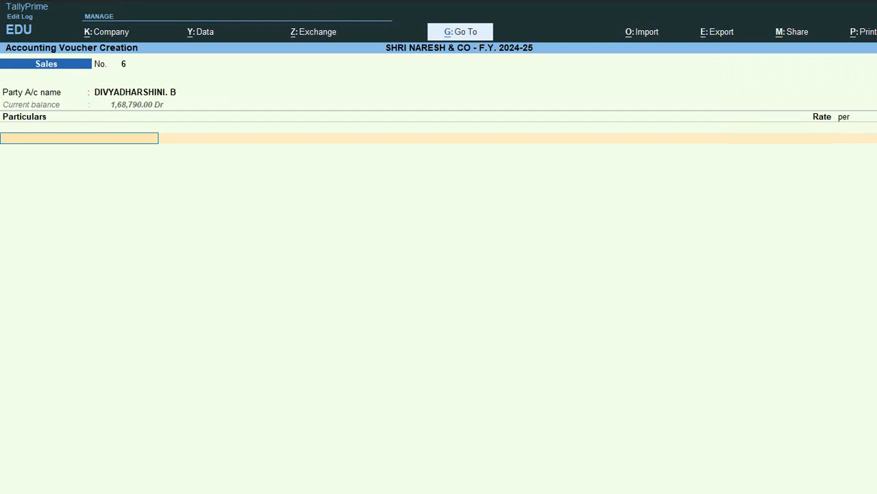
- Add the Advertising Services ledger to the sales voucher with the copied taxable value of 15426
text(Ad)
key(Return)
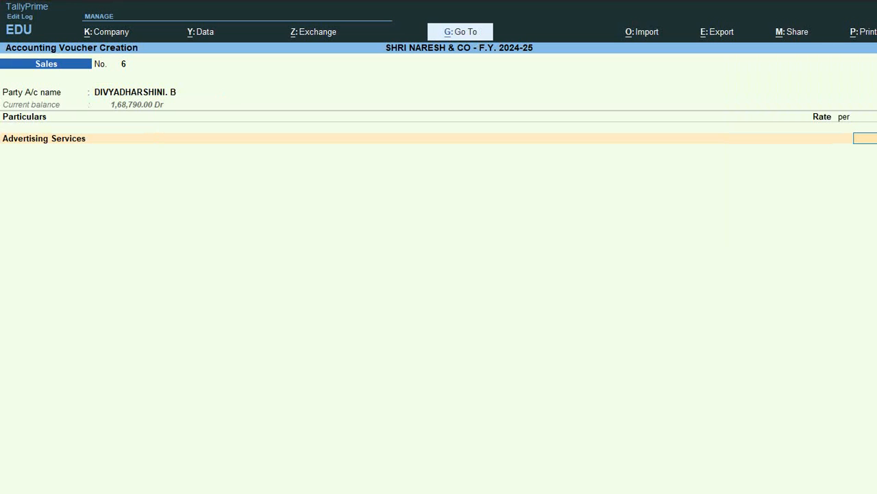
key(Return)
- Add the Output CGST, Output SGST and Round Off ledgers to sales voucher 6
text(Out)
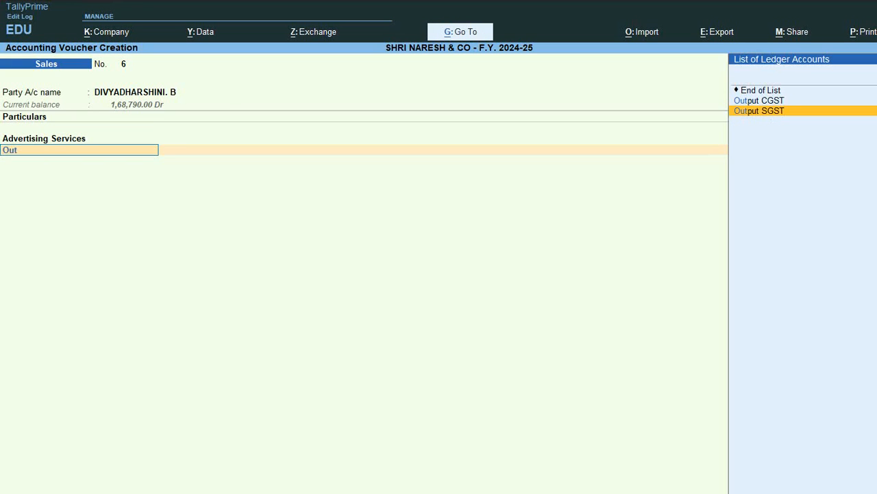
key(Up)
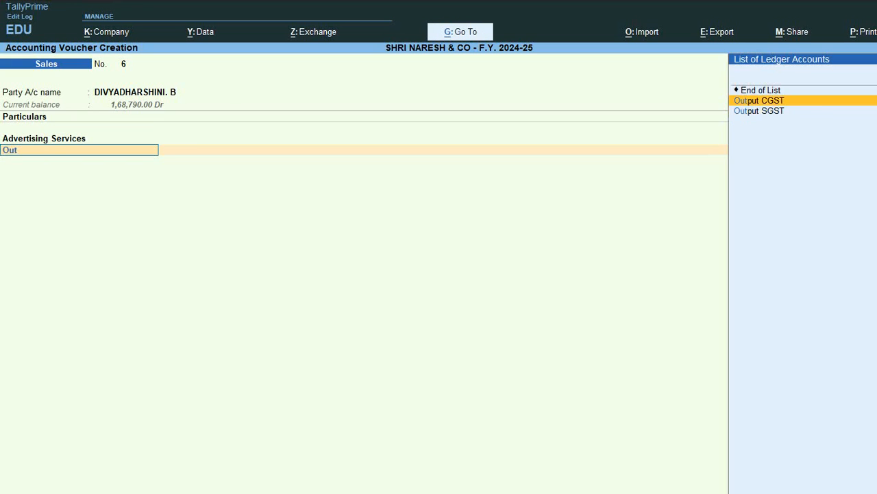
key(Return)
key(Return)
text(Out)
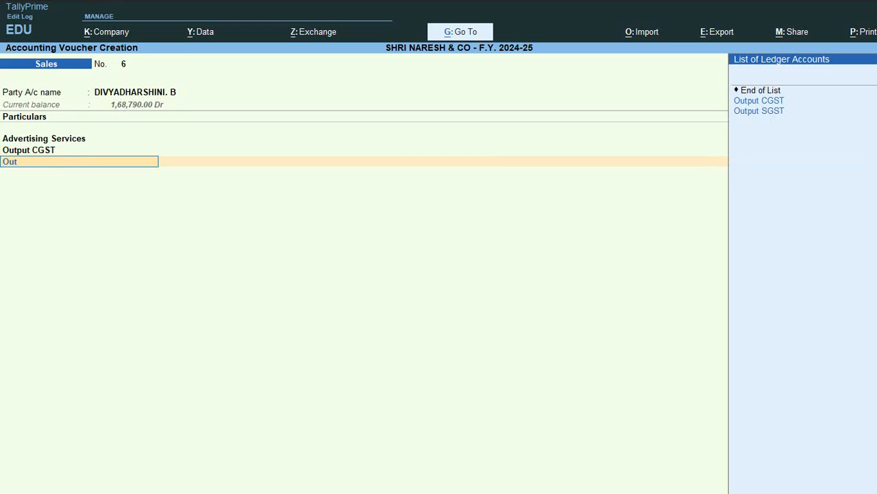
key(Down)
key(Down)
key(Return)
key(Return)
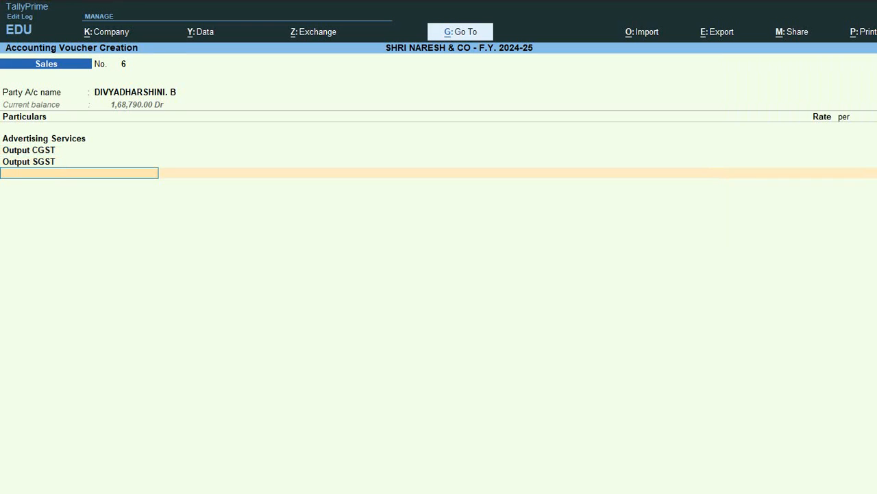
text(R)
key(Return)
key(Return)
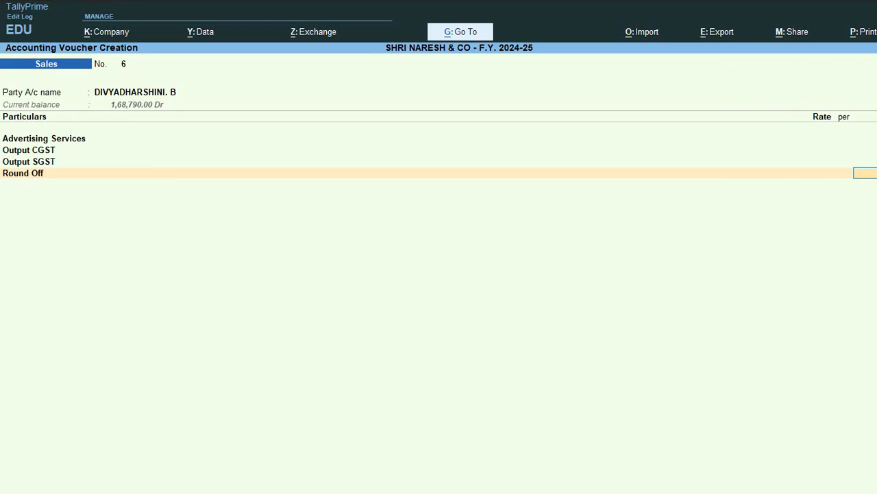
key(Return)
- Allocate the invoice as New Ref bill 6 with 15 days' credit and save the sales voucher
key(Return)
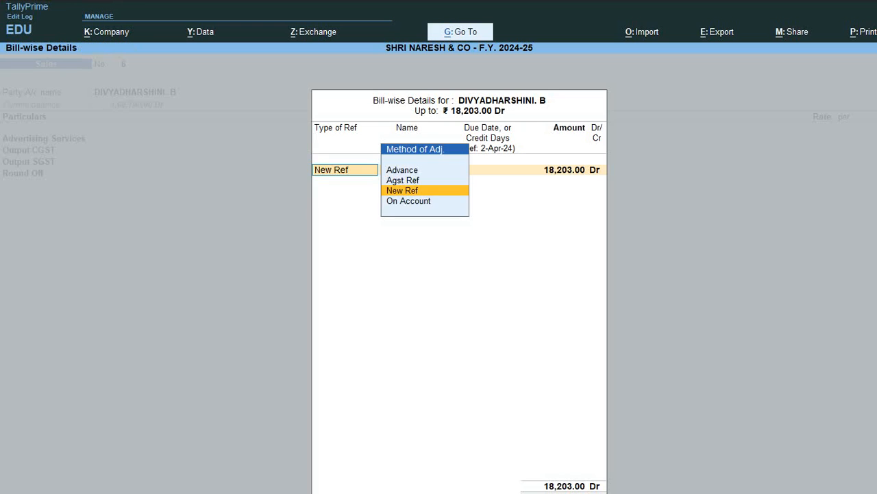
key(Return)
key(Return)
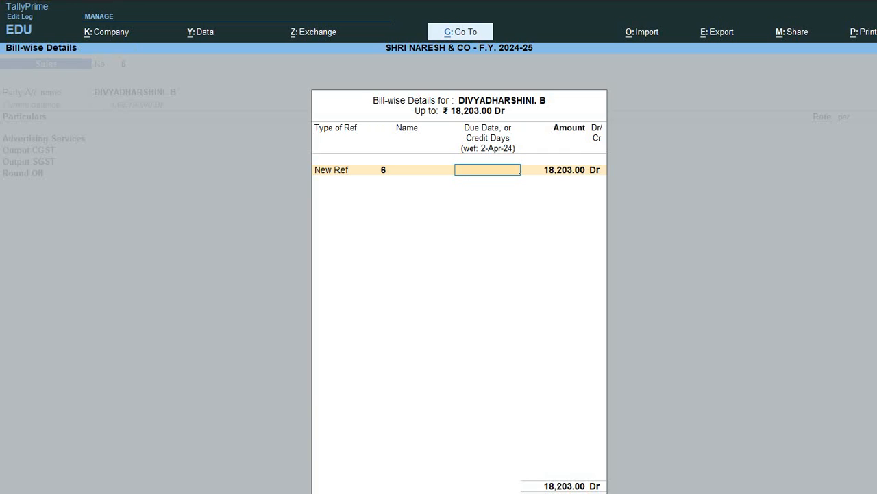
text(15)
key(Return)
key(Return)
key(Return)
key(Return)
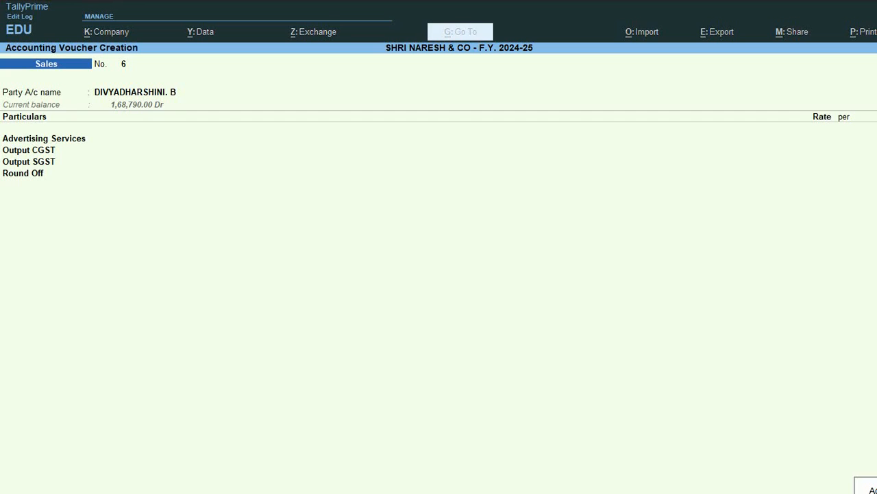
key(Return)
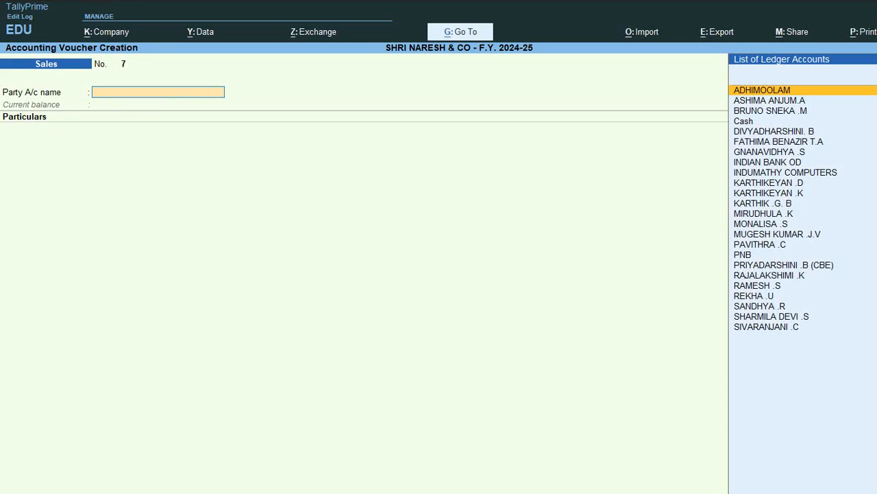
- Switch to the Excel workbook and discard the stray character being entered in D31
key(alt+Tab)
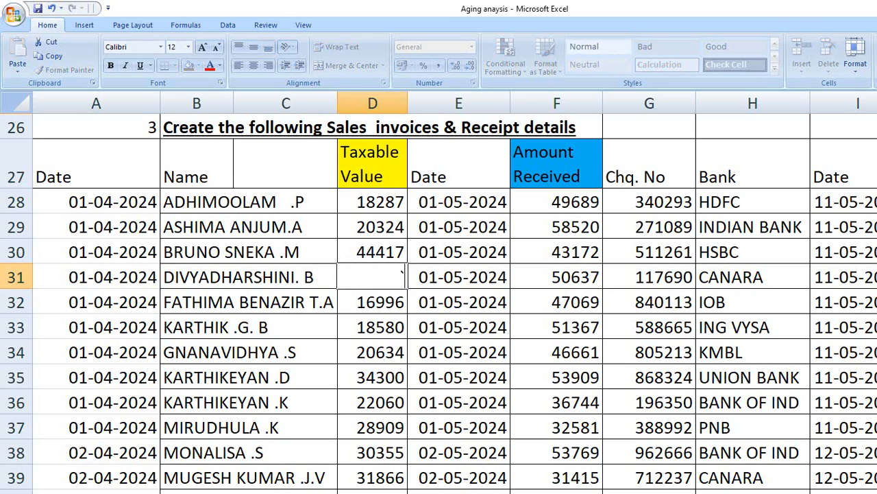
key(Escape)
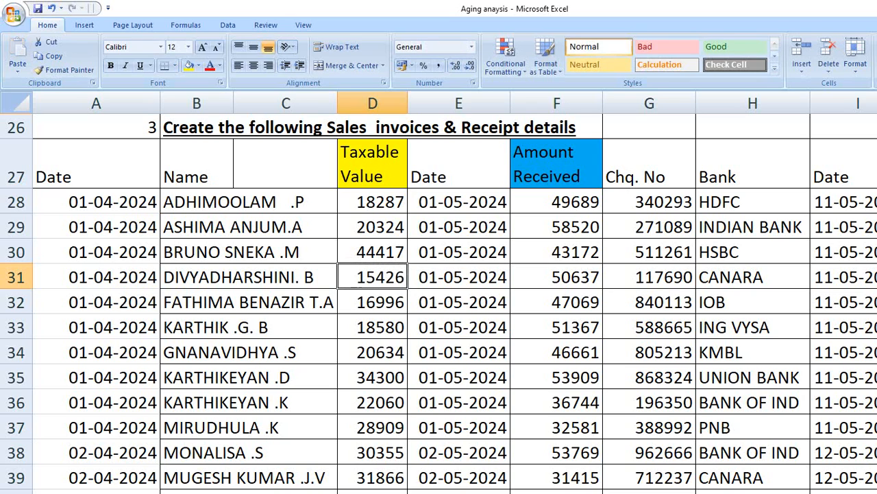
- Switch to the browser and view the Google Meet call
key(alt+Tab)
key(alt+Tab)
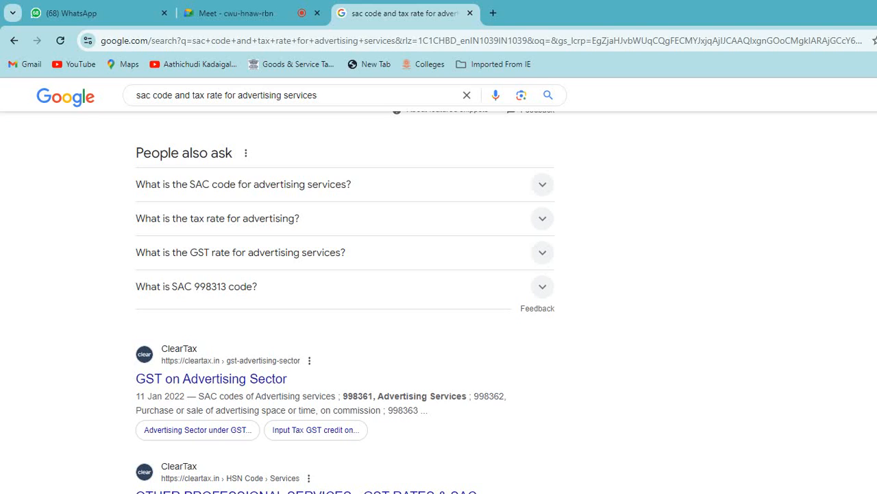
click(203, 12)
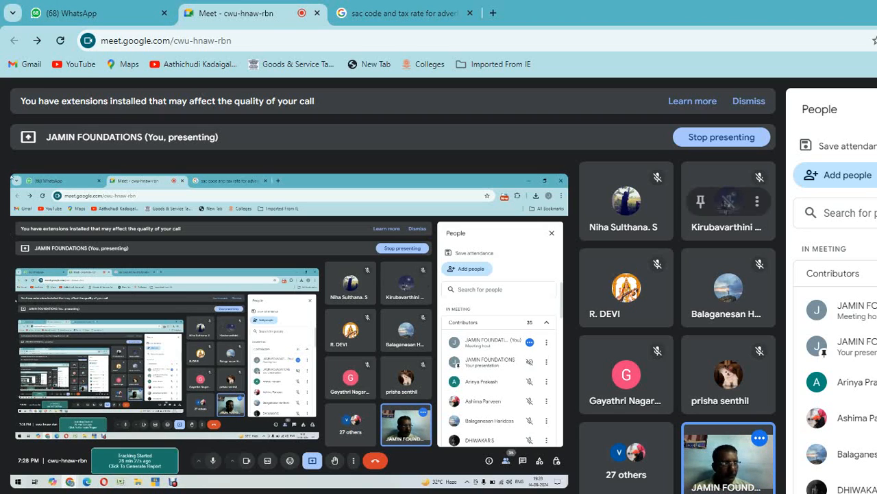
- Switch to TallyPrime and start a receipt voucher in Single Entry mode
key(alt+Tab)
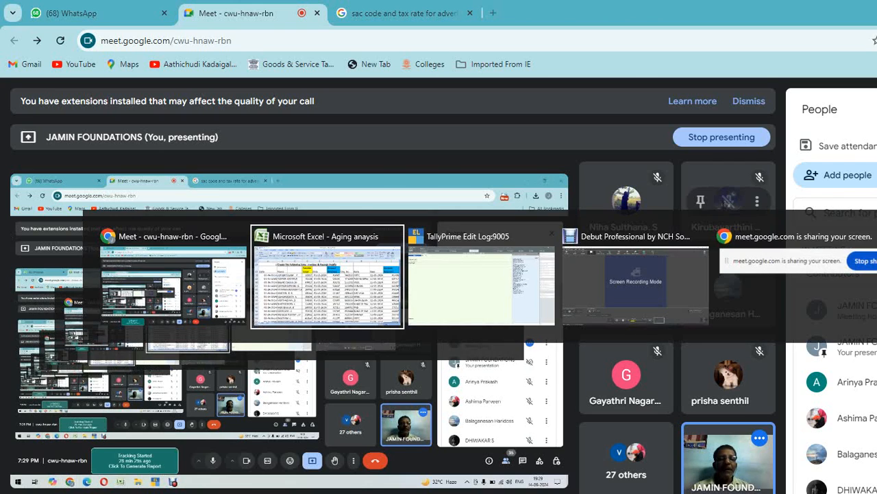
key(alt+Tab)
key(alt+Tab)
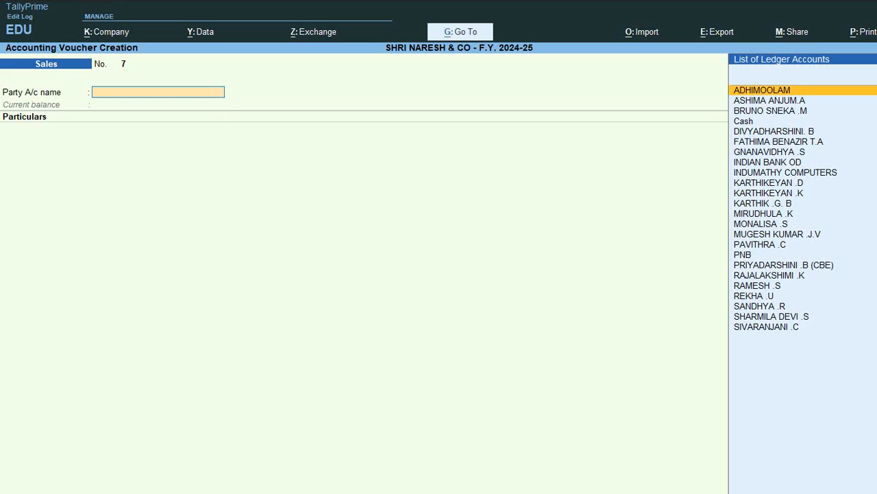
key(F6)
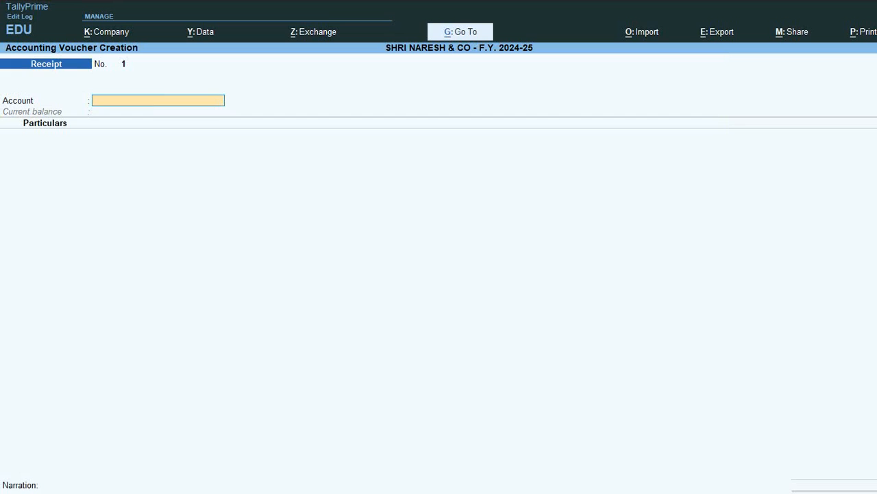
key(ctrl)
key(ctrl+h)
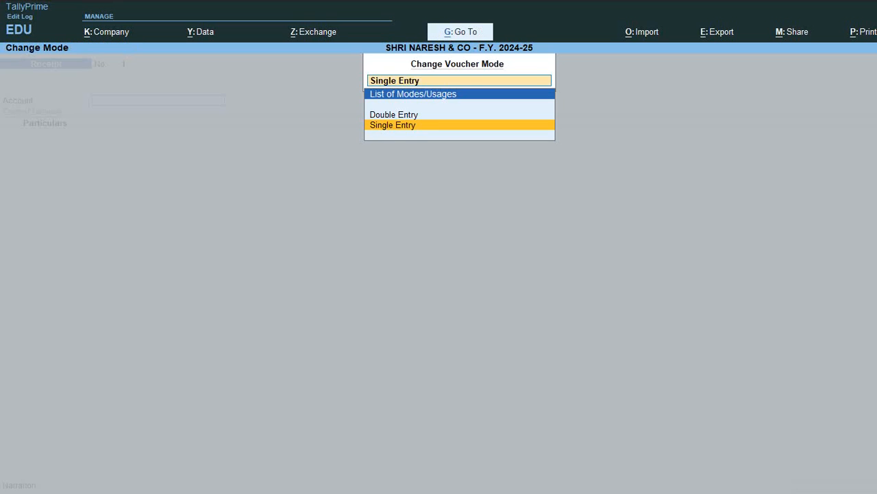
key(Return)
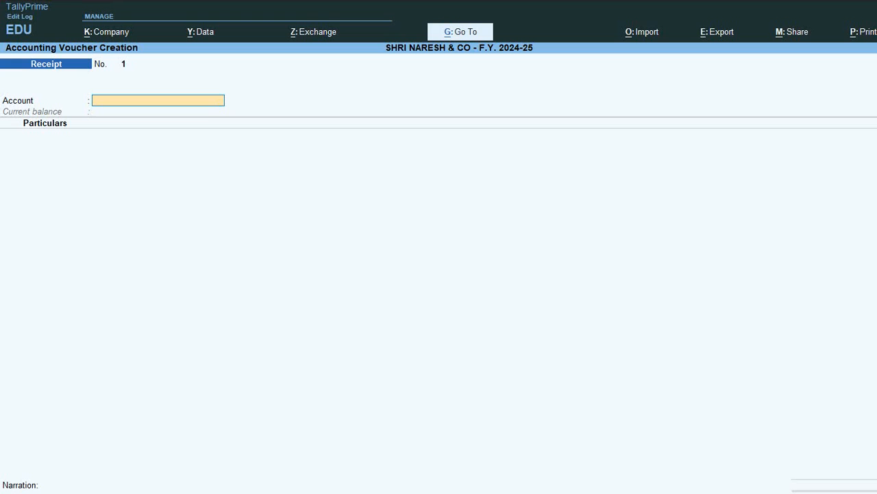
key(ctrl+h)
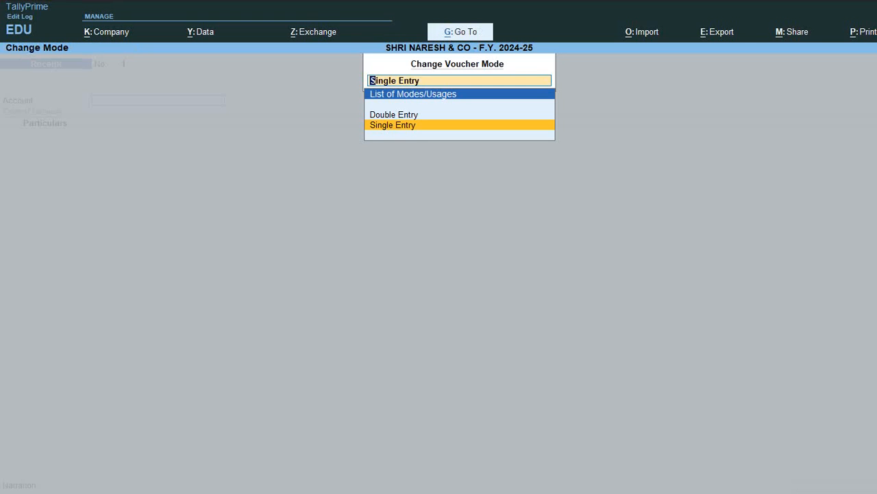
key(Return)
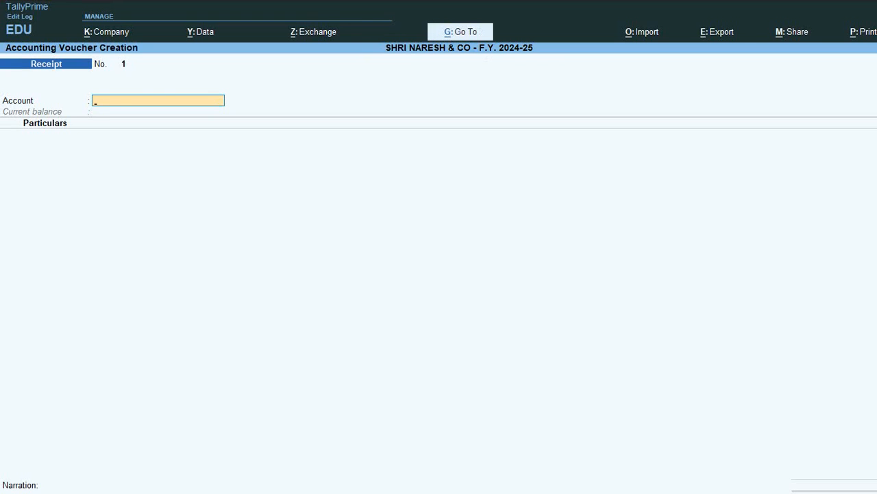
- Switch to the Excel workbook, copy the received amount 49689 from F28 and highlight row 28 in yellow
key(alt+Tab)
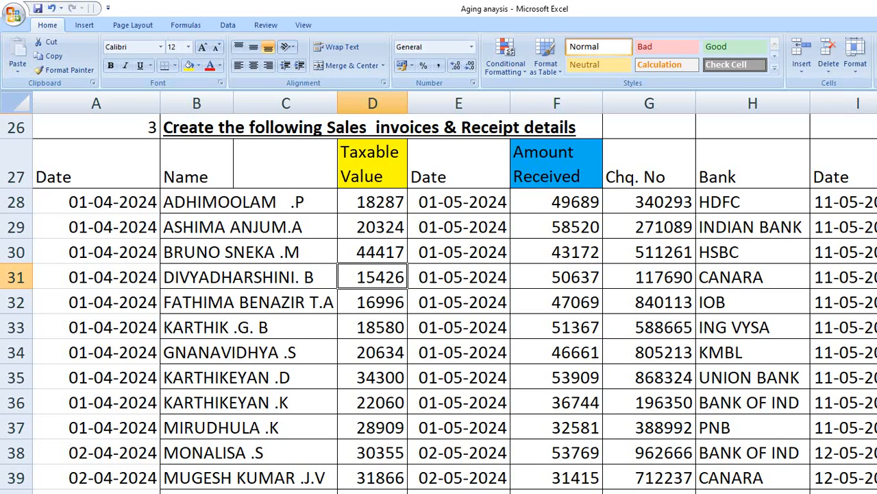
key(Right)
key(Right)
key(Up)
key(Up)
key(Up)
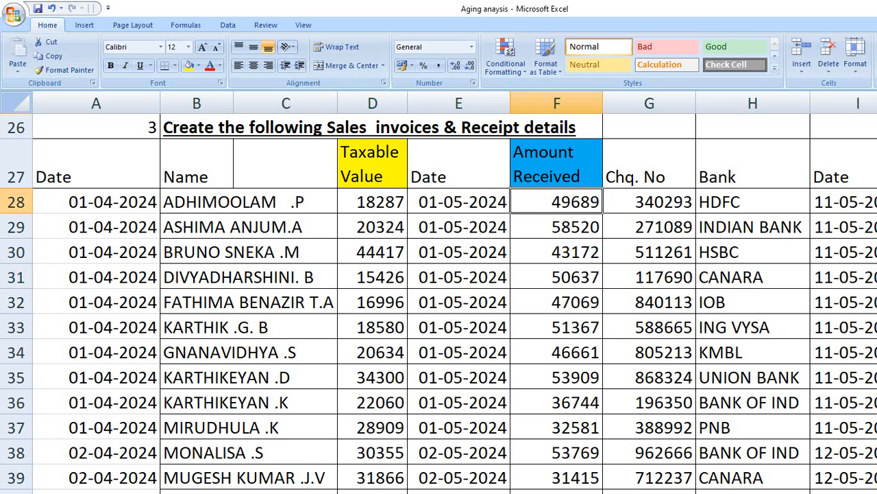
key(Right)
key(Right)
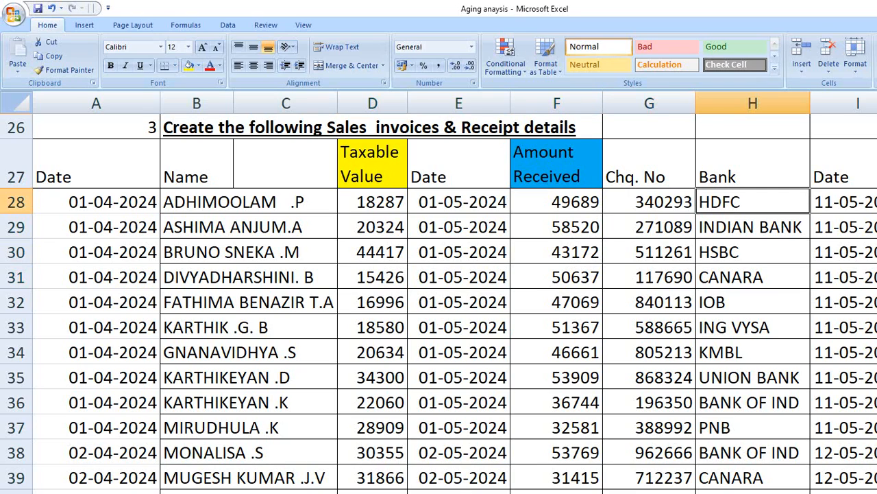
key(Left)
key(Left)
key(Left)
key(Left)
key(Left)
key(Right)
key(Right)
key(Right)
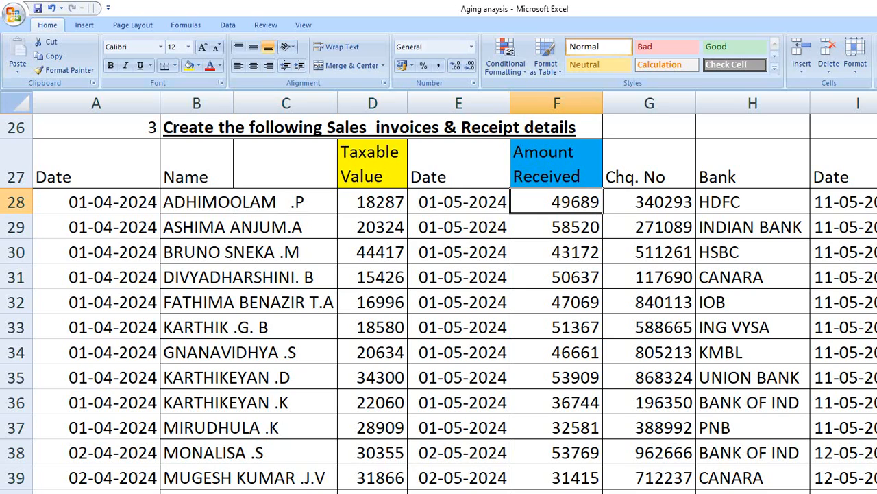
key(ctrl+c)
key(shift+space)
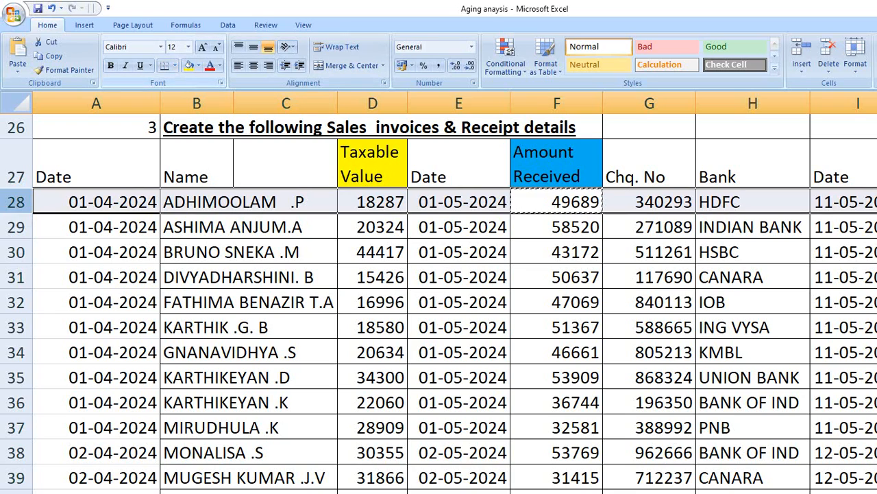
click(190, 65)
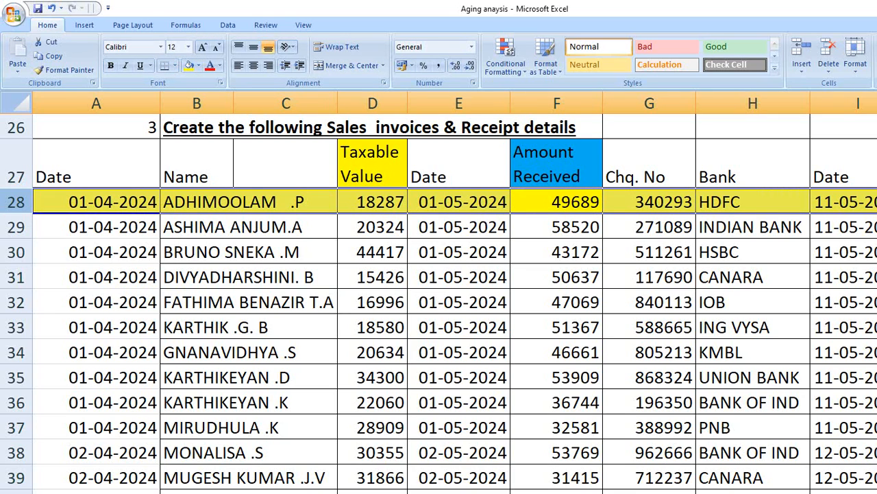
- Switch to TallyPrime and set the receipt voucher's date to row 28's receipt date, 01-05-2024
key(alt+Tab)
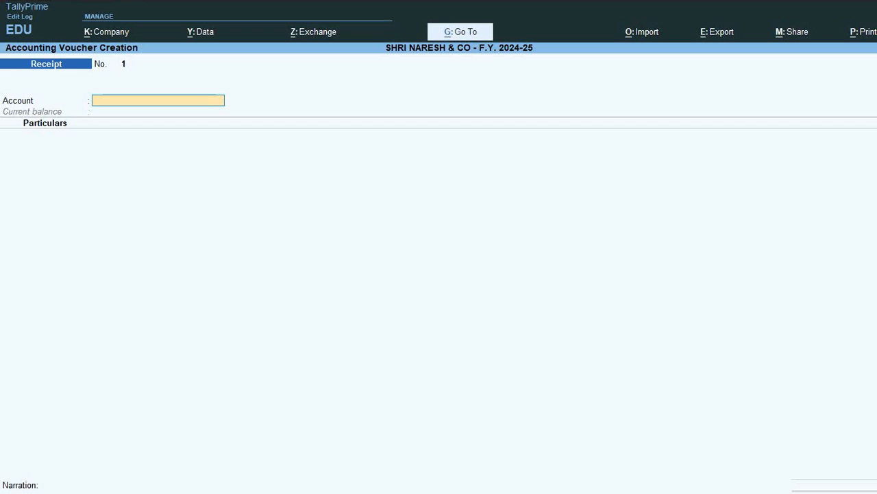
key(F2)
text(1.6)
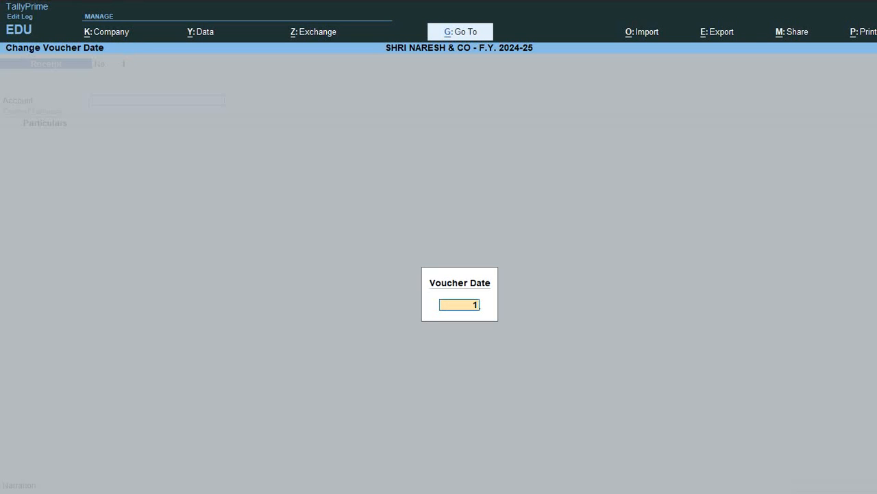
key(BackSpace)
key(BackSpace)
text(.6)
key(Return)
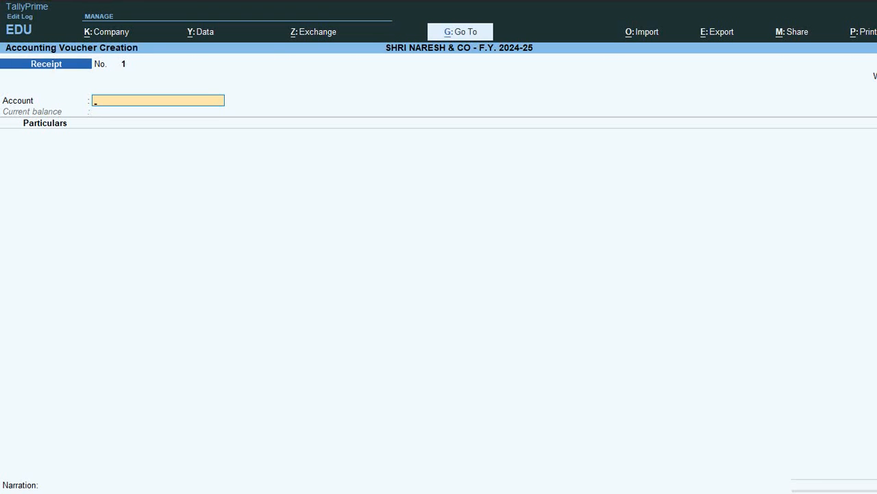
- Choose PNB as the receipt account and add the customer from row 28 under Particulars, rechecking the row in Excel
text(Pn)
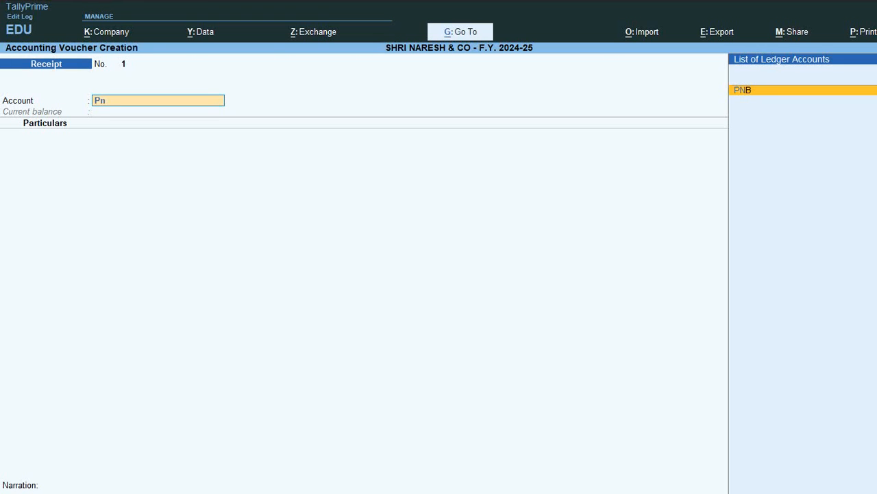
key(Return)
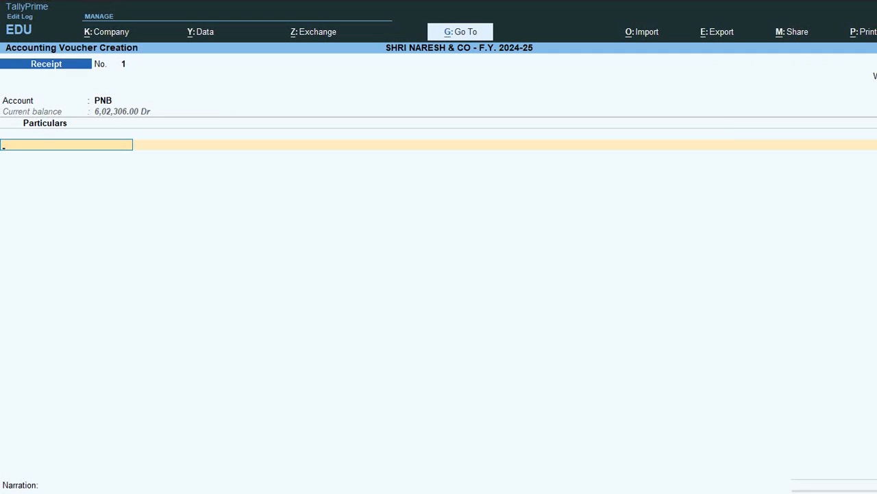
text(Adh)
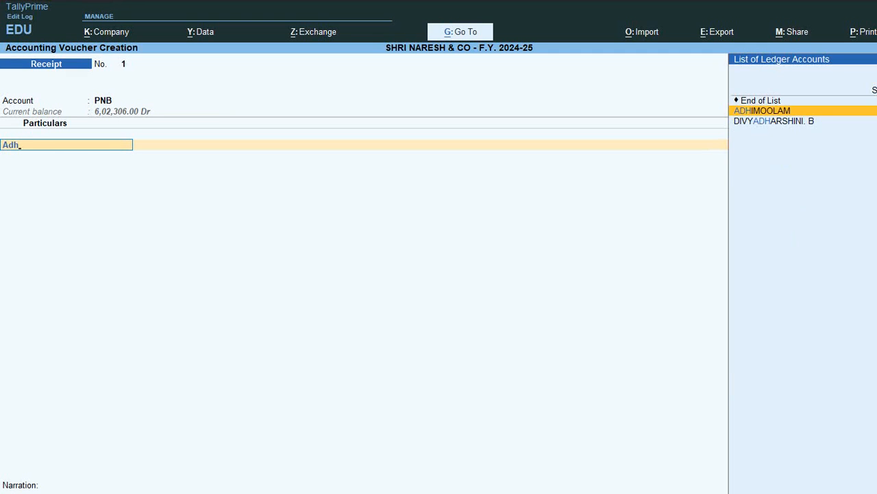
key(Return)
key(alt+Tab)
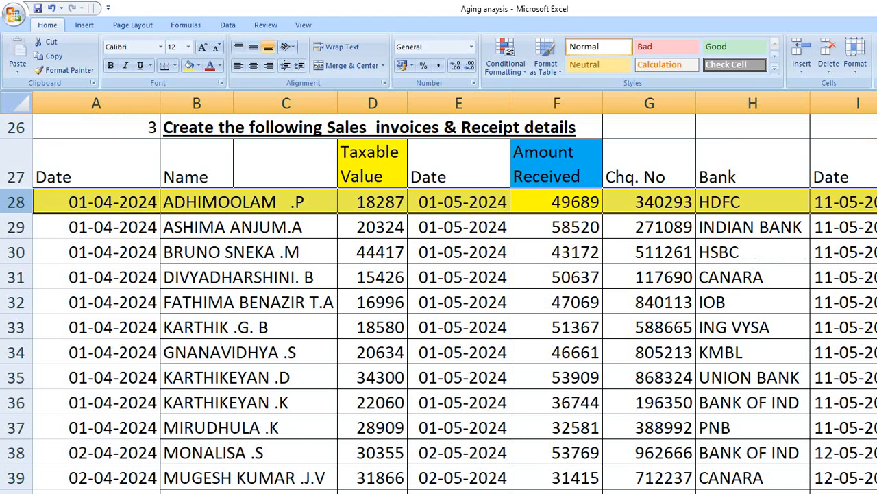
key(alt+Tab)
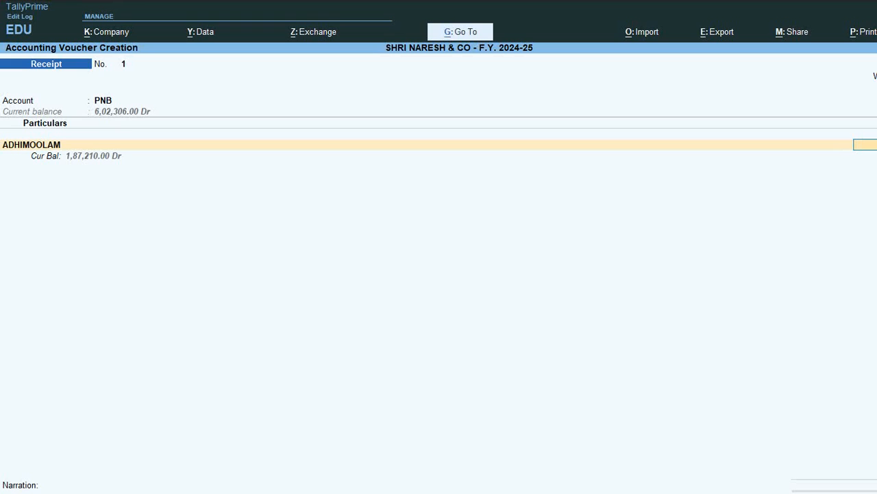
- Enter 49689 as the customer's received amount and adjust it fully against pending bill 171 with Agst Ref
text(49689)
key(Return)
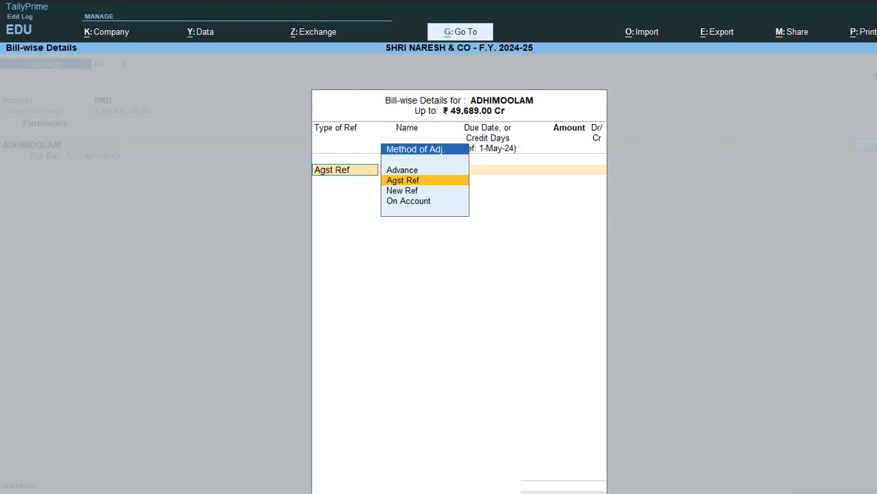
key(Return)
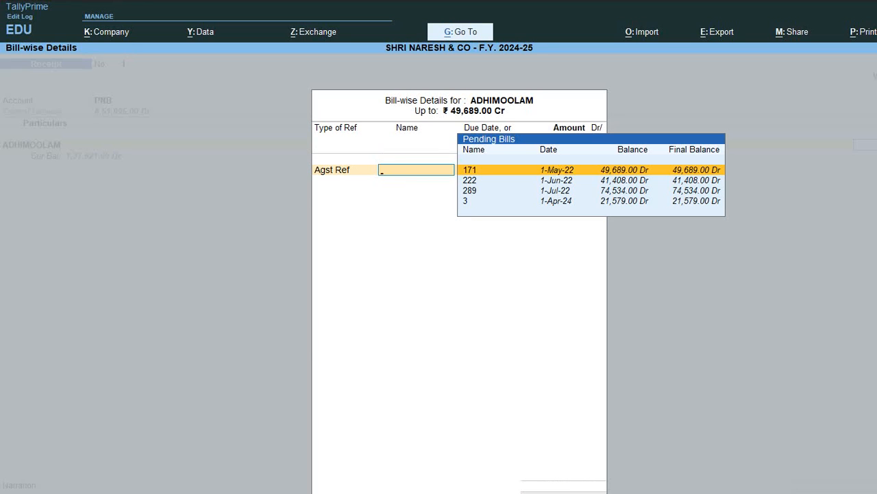
key(Return)
key(Return)
key(Return)
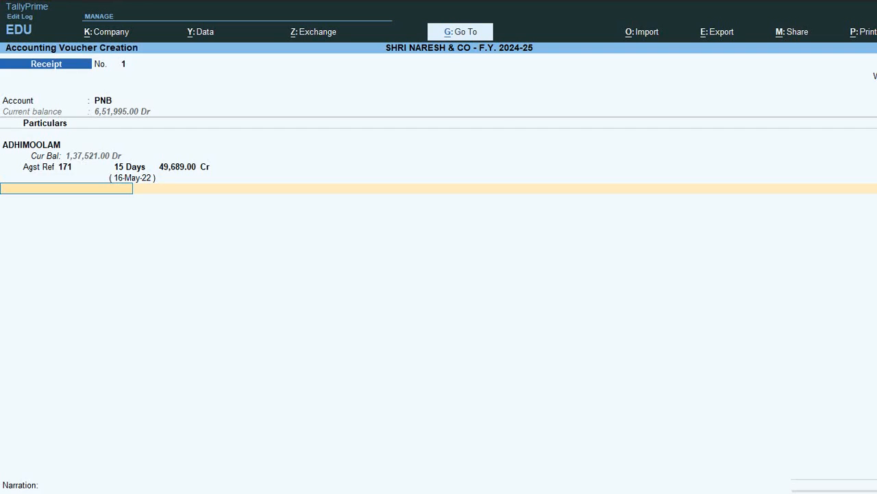
- End the particulars list and keep Cheque/DD as the transaction type in the PNB bank allocation
key(Return)
key(Return)
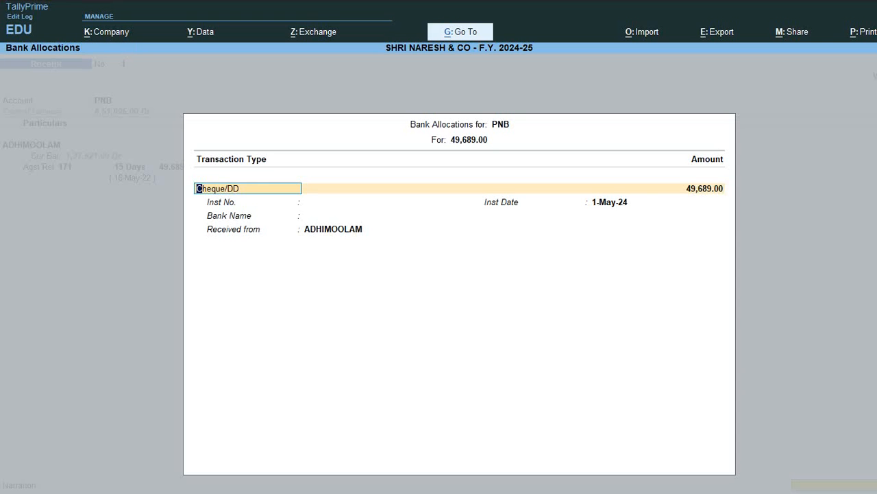
key(Return)
key(Return)
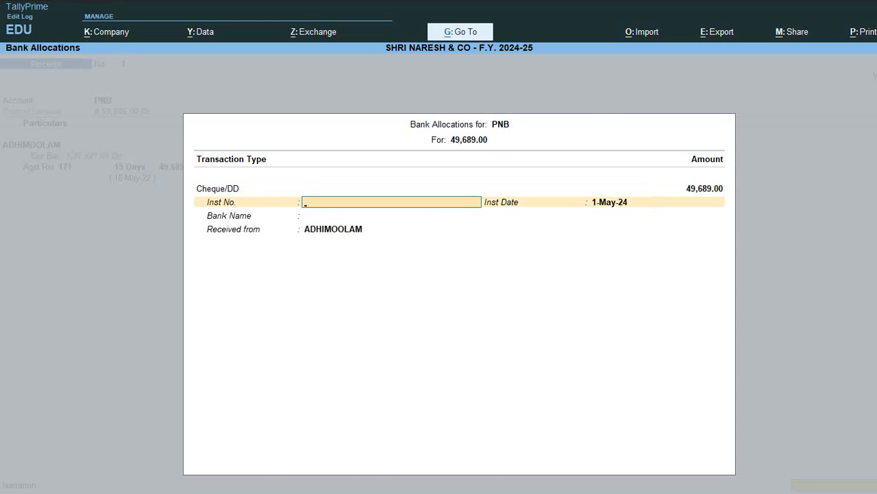
- Switch to the Excel workbook, format the cheque number in G28 in bold red and copy it
key(alt+Tab)
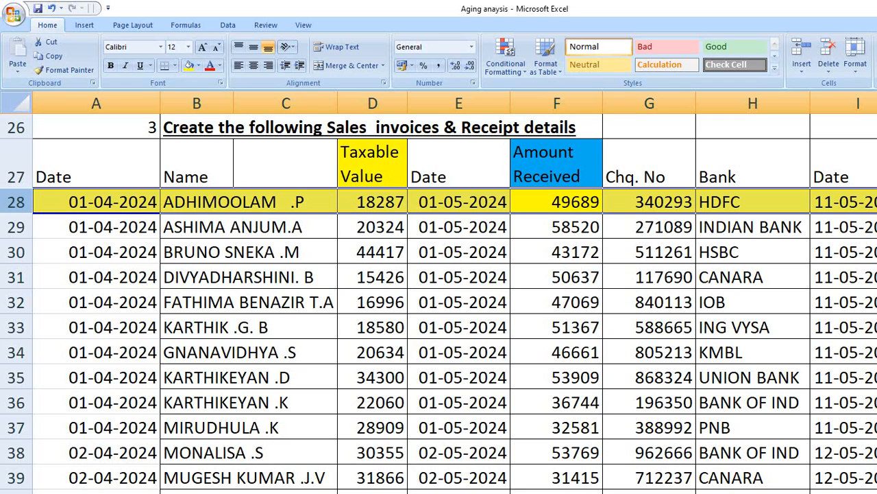
click(649, 202)
key(ctrl+c)
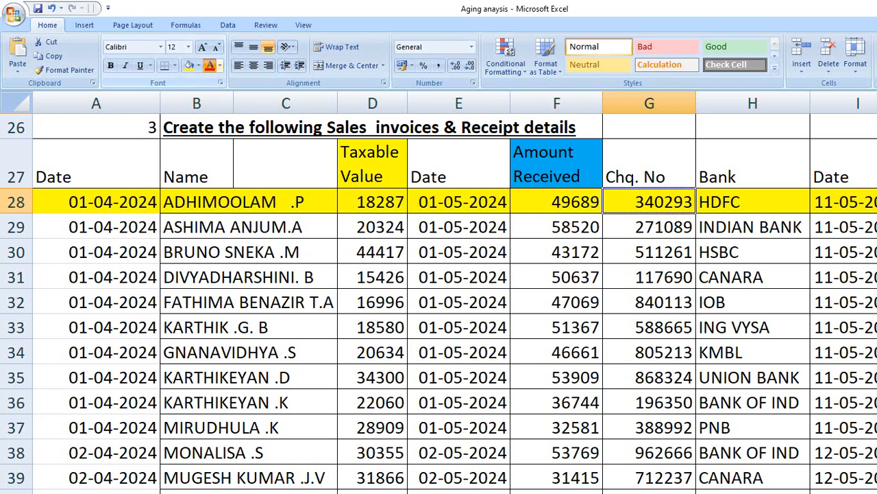
click(210, 65)
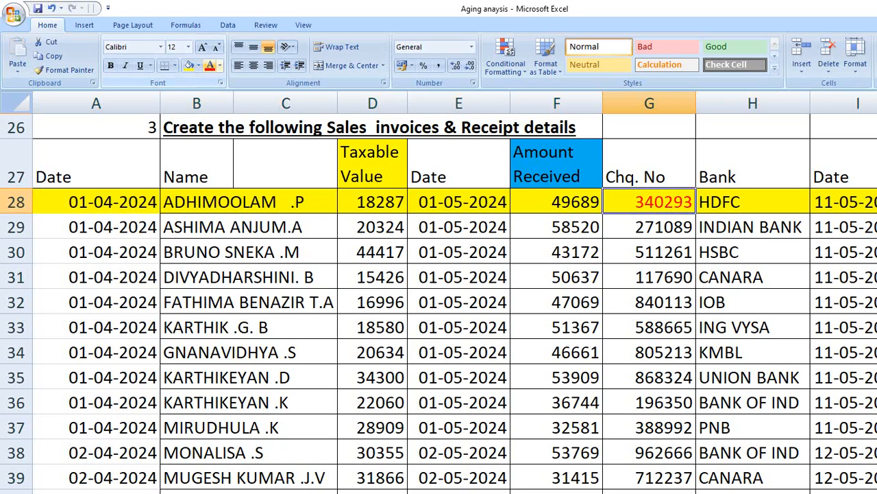
key(ctrl+b)
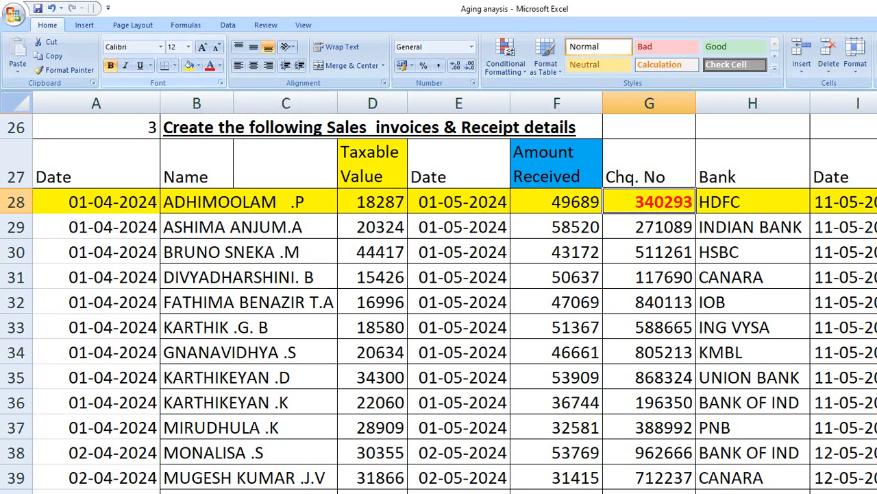
key(ctrl+c)
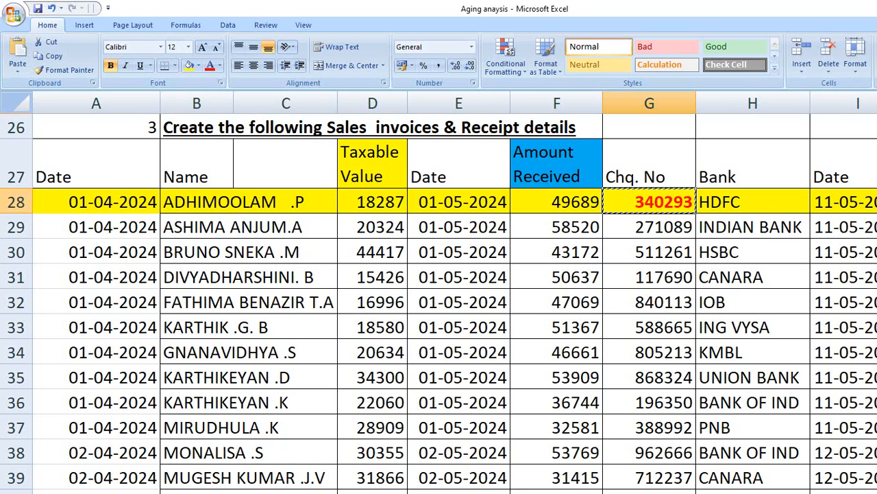
- Switch to TallyPrime and enter the copied cheque number as the instrument number, keeping 1-May-24 as the instrument date
key(alt+Tab)
key(ctrl+v)
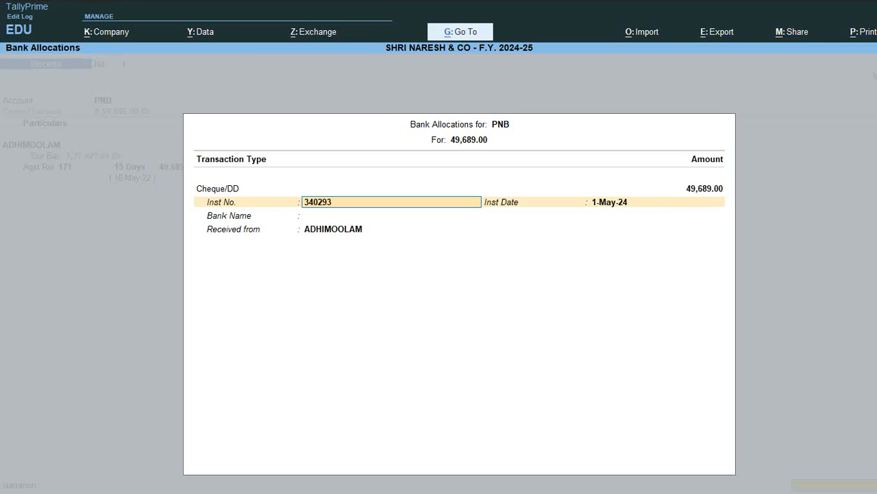
key(Return)
key(Return)
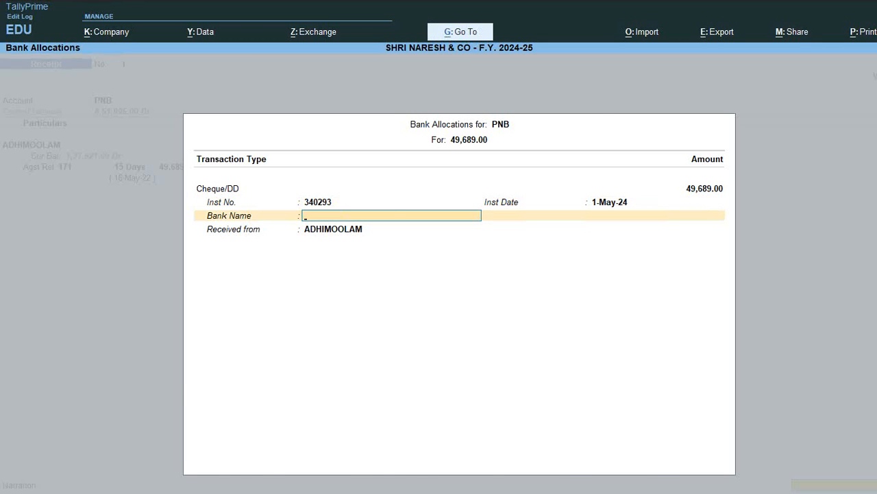
- Recheck row 28's bank in Excel, specify Hdfc as the bank name in TallyPrime and save the receipt voucher
key(alt+Tab)
key(alt+Tab)
key(ctrl+v)
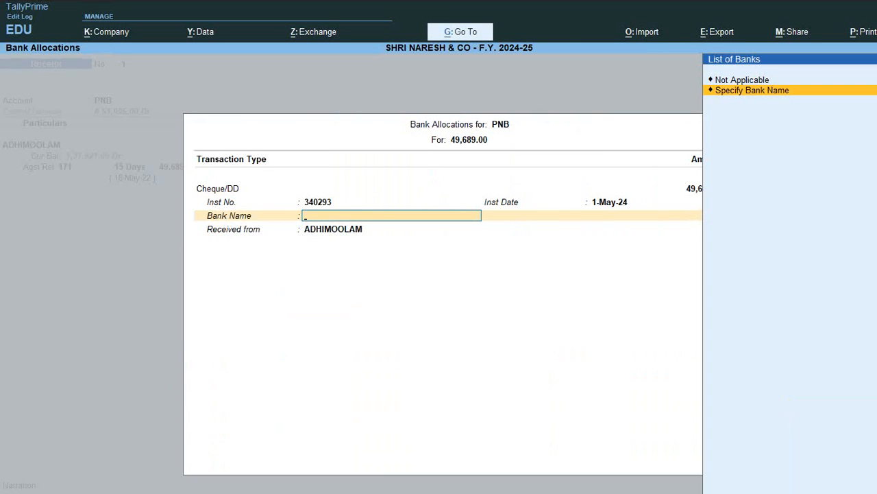
key(Return)
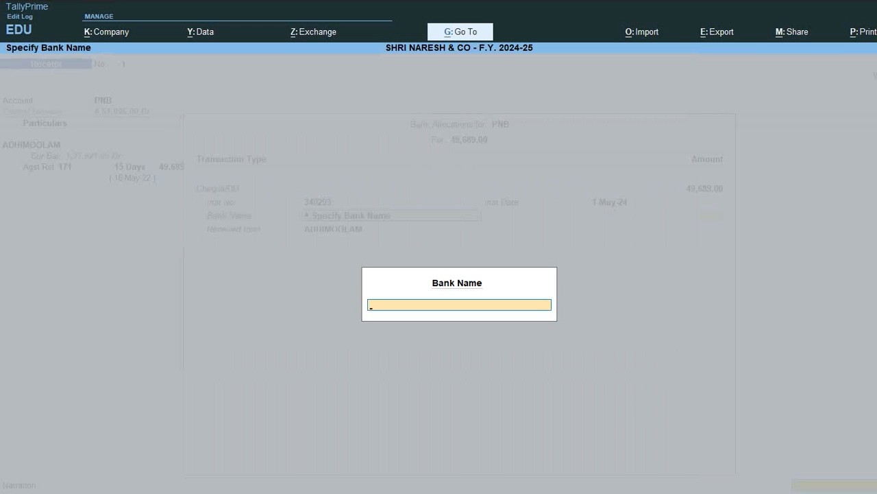
text(Hdfc)
key(Return)
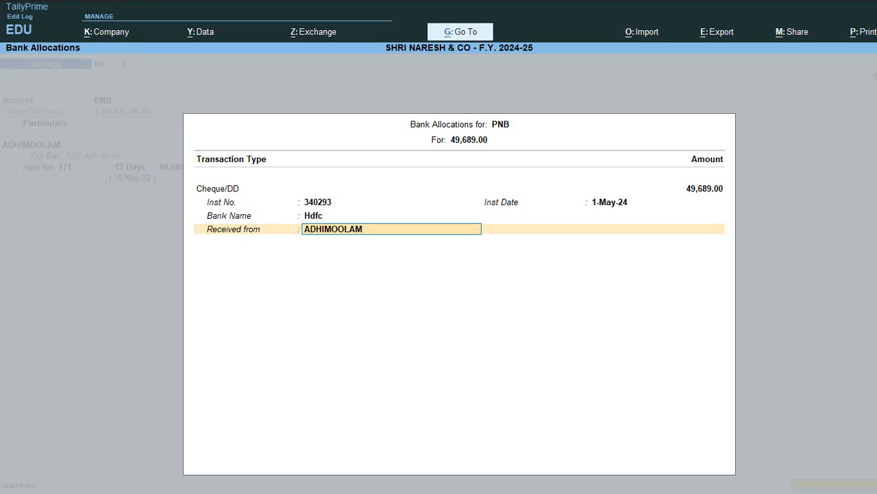
key(Return)
key(Return)
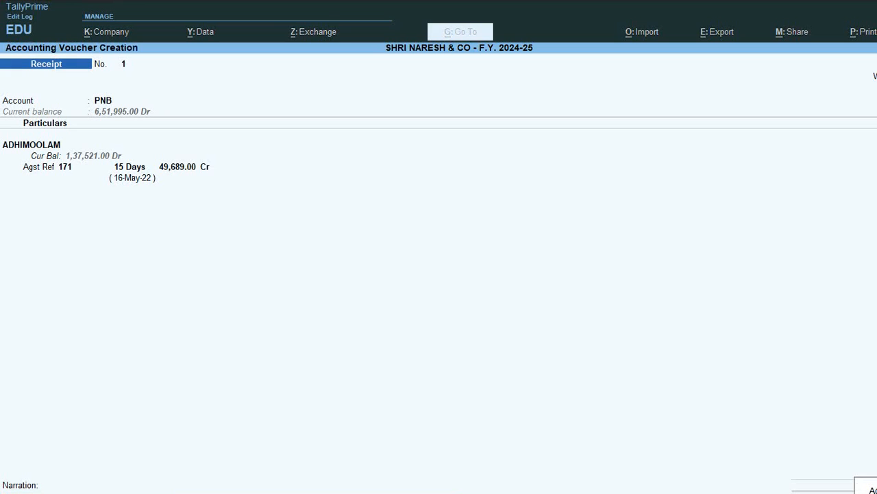
key(Return)
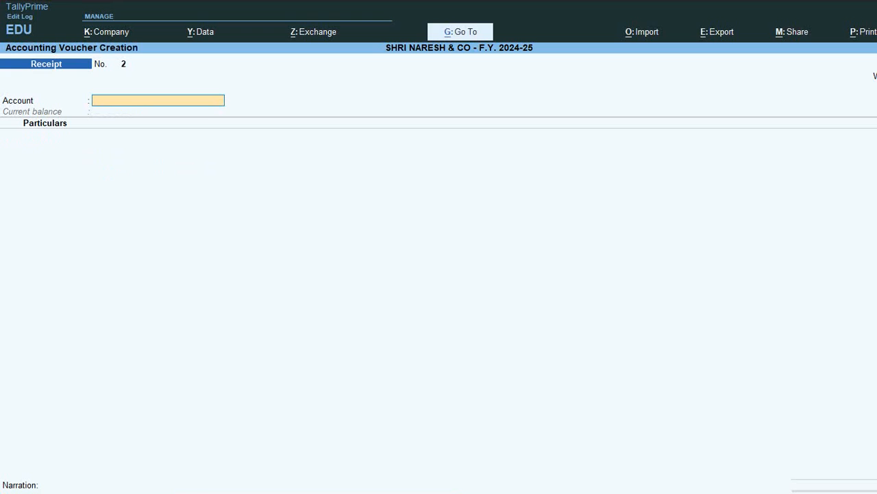
- Switch to the Excel workbook and highlight row 29 in green
key(alt+Tab)
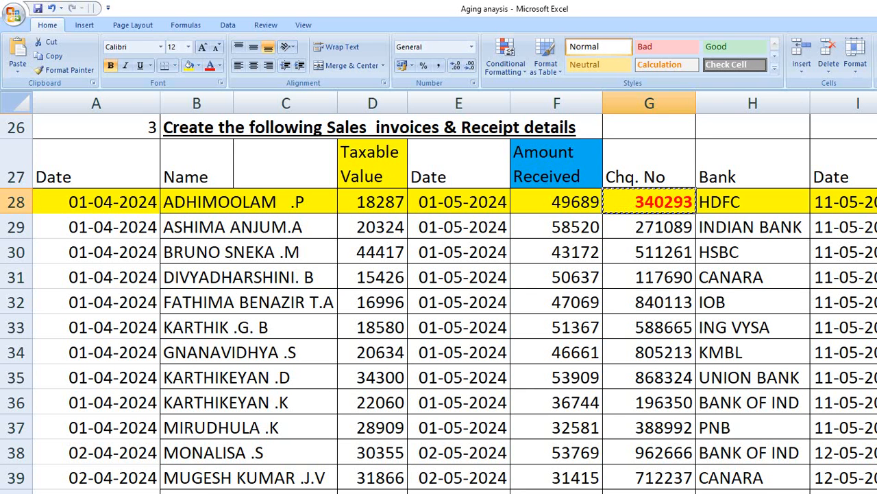
click(557, 227)
click(649, 227)
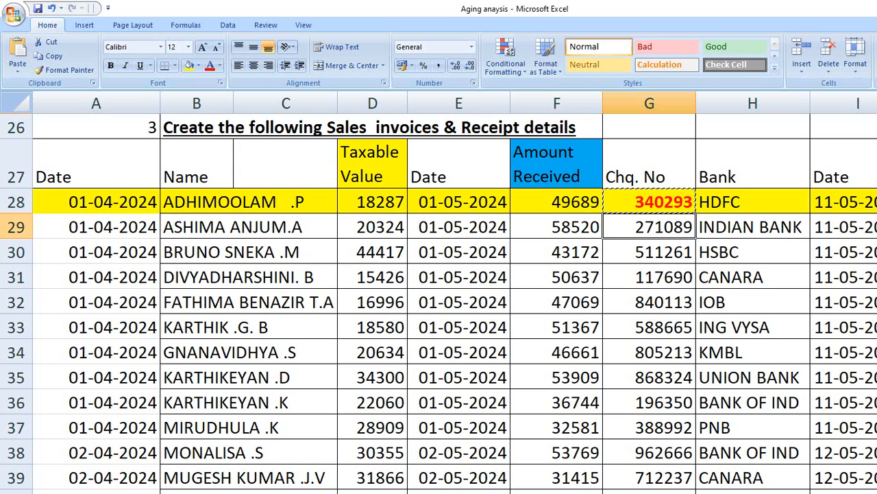
key(ctrl+c)
key(shift+Home)
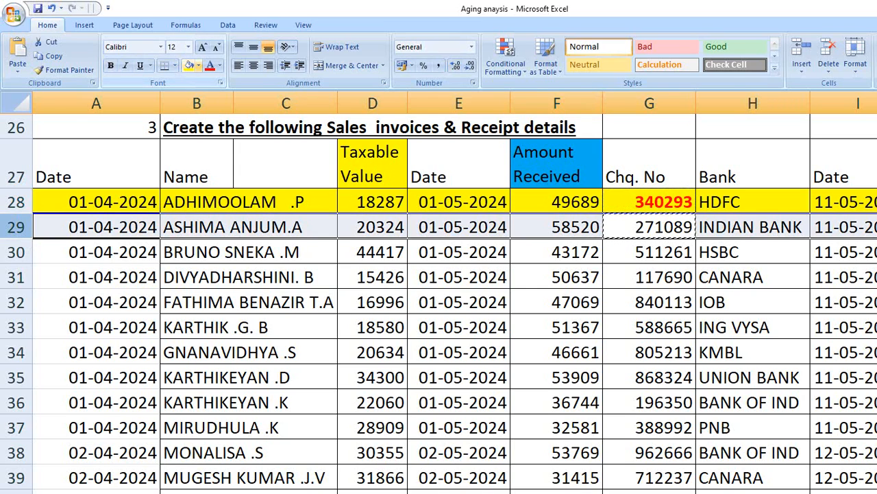
click(197, 65)
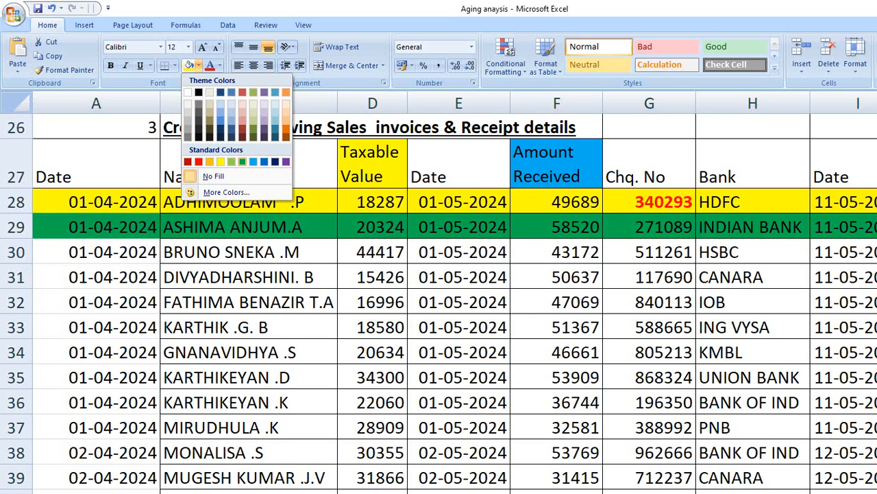
click(242, 161)
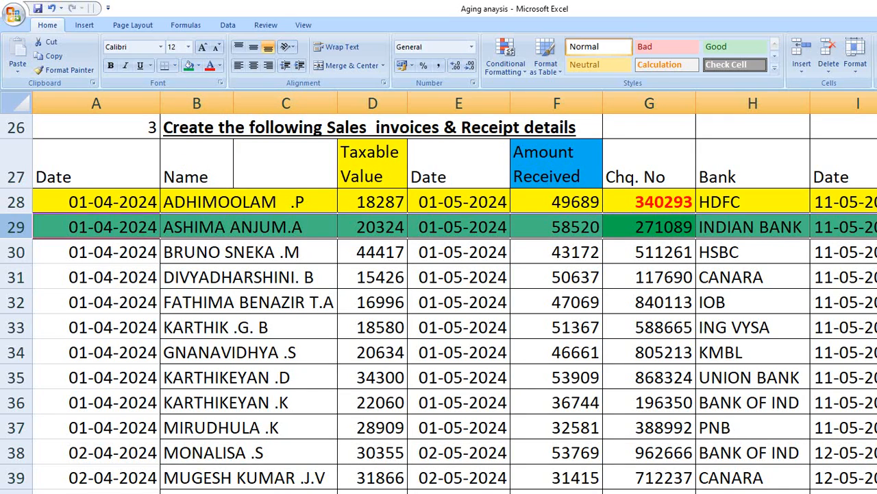
- Switch to TallyPrime, choose PNB as the account of the new receipt and add the customer from row 29 under Particulars
key(alt+Tab)
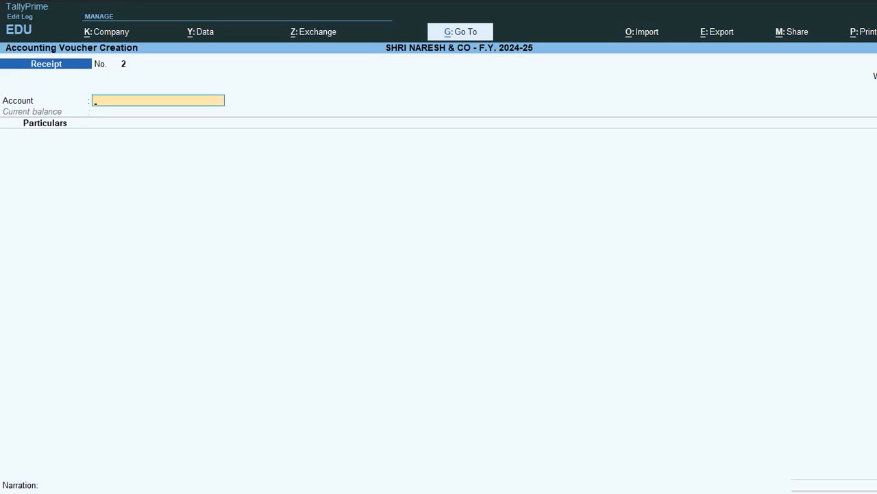
text(P)
key(Return)
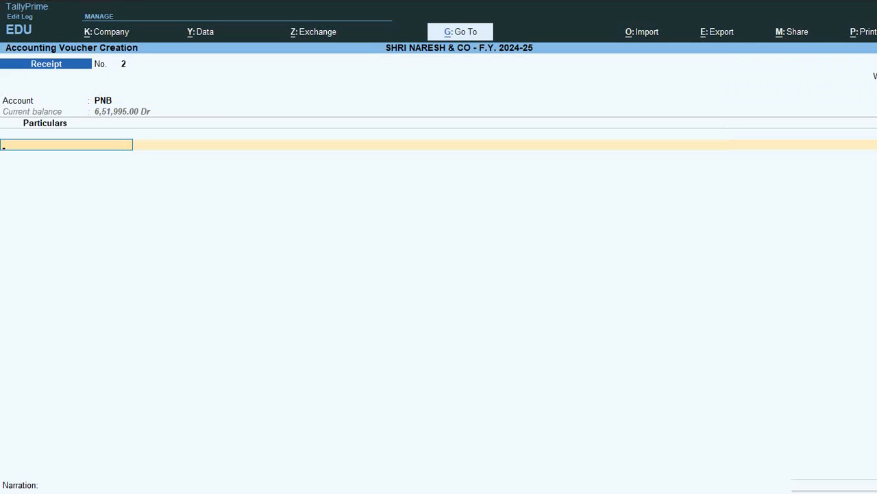
text(ash)
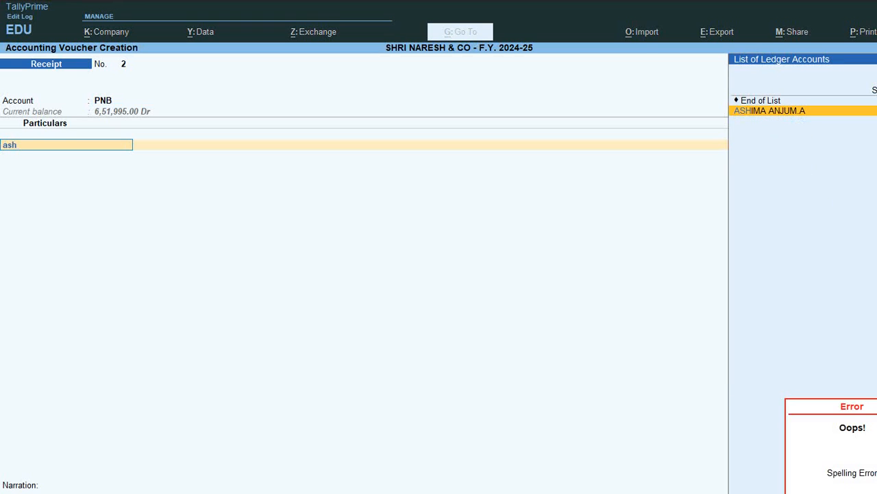
key(Return)
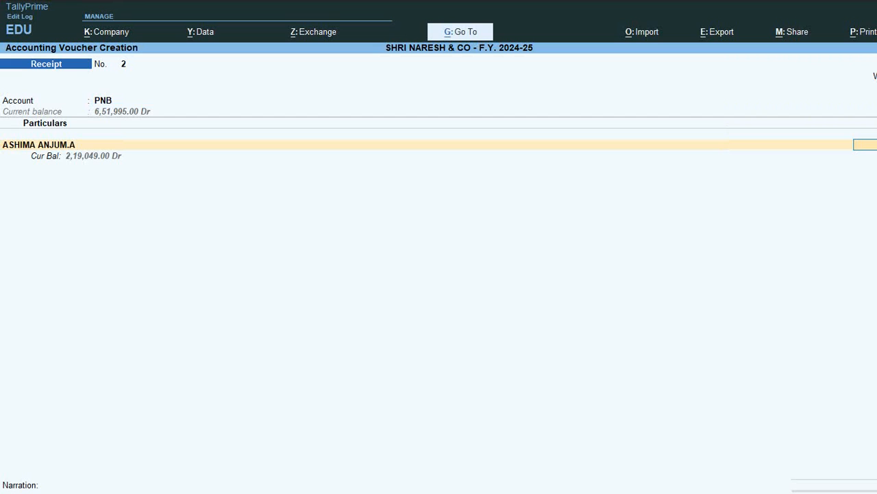
- Enter 58520 as the received amount and adjust it fully against pending bill 627 with Agst Ref
key(Return)
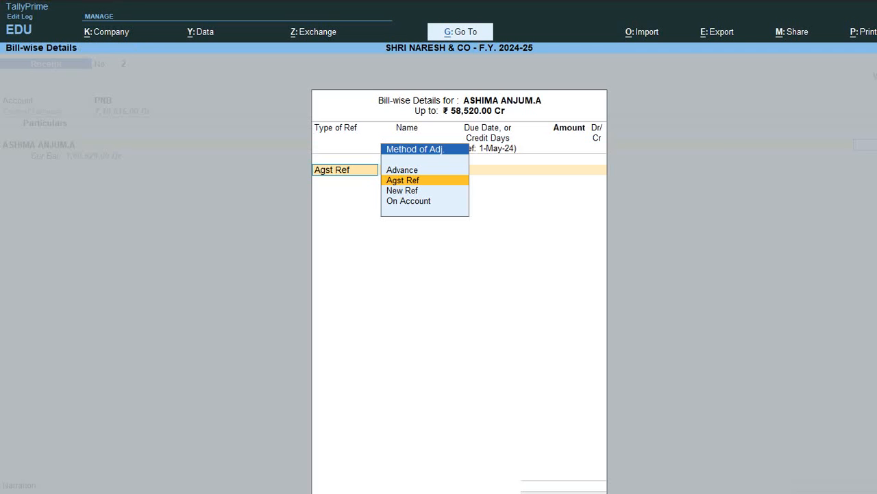
key(Return)
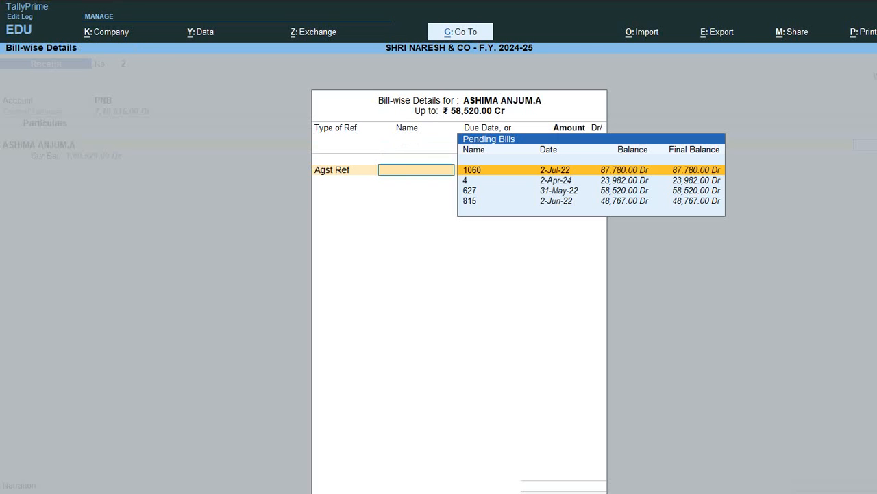
key(Down)
key(Down)
key(Down)
key(Up)
key(Return)
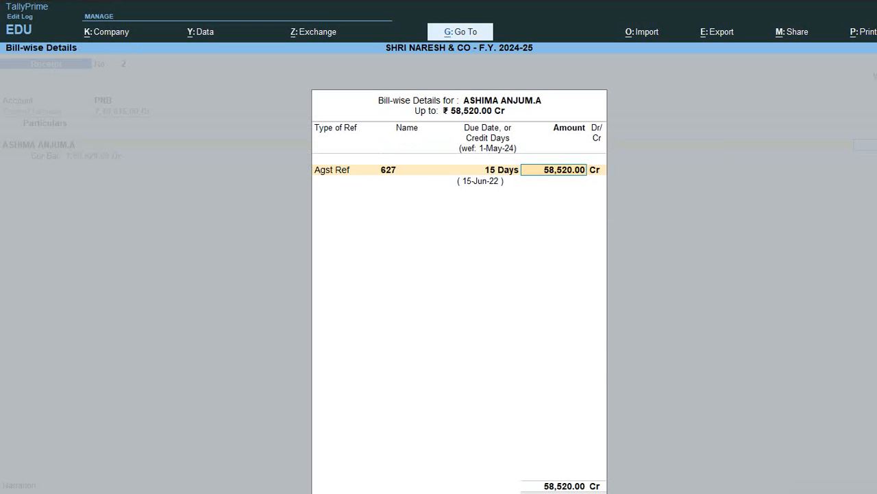
key(Return)
key(Return)
key(Return)
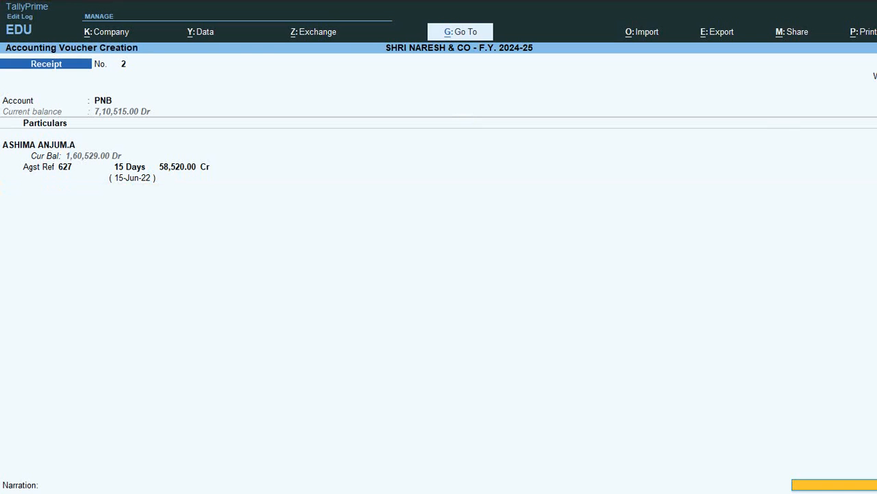
- Keep Cheque/DD as the bank allocation's transaction type and copy the cheque number from G29 in the Excel workbook
key(Return)
key(Return)
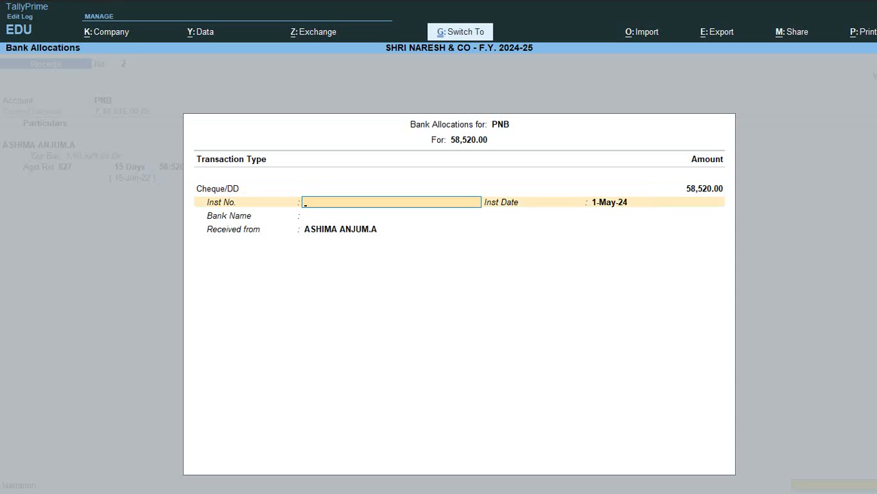
key(alt+Tab)
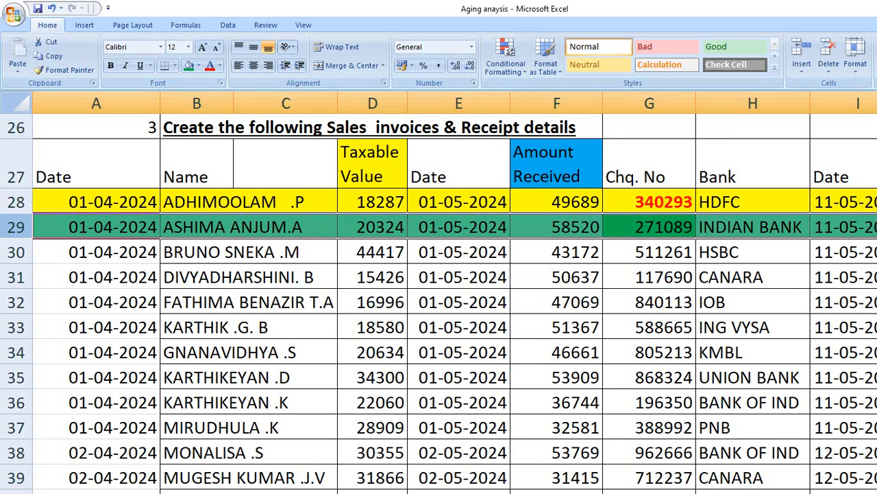
click(650, 226)
key(ctrl+c)
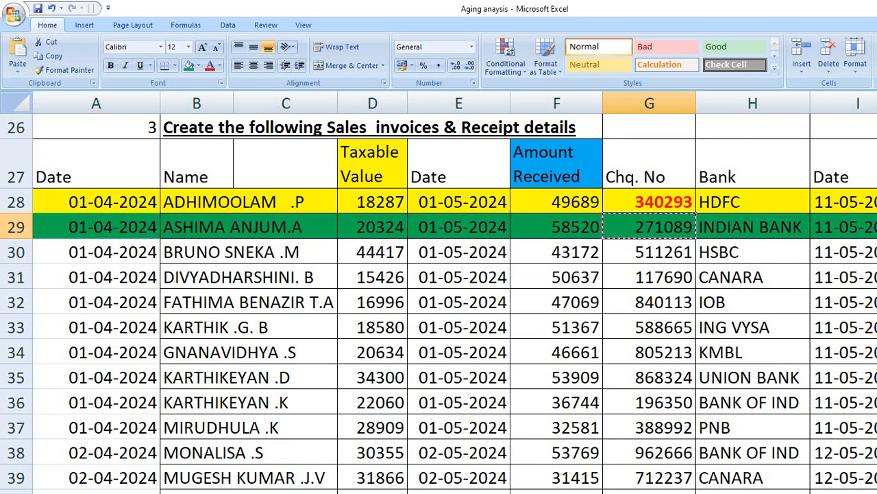
- Enter the copied cheque number as the instrument number in TallyPrime, keep 1-May-24 as its date, and switch back to Excel for the bank name
key(alt+Tab)
key(ctrl+alt+v)
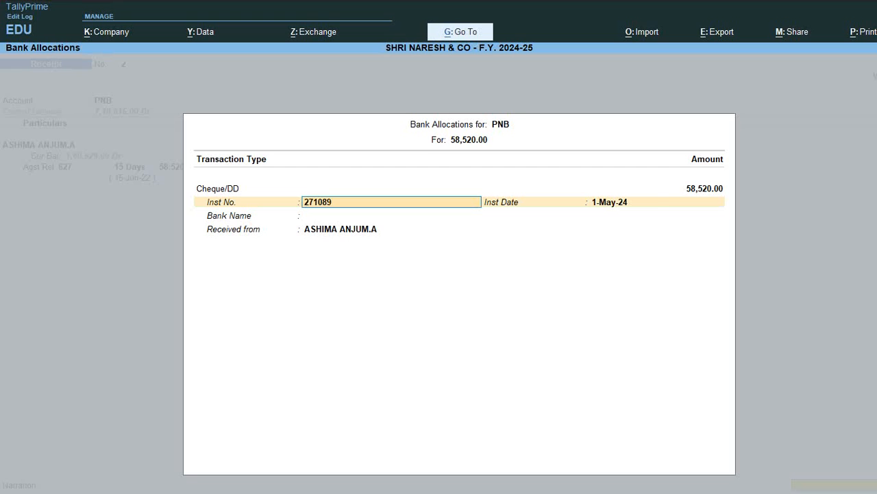
key(Return)
key(Return)
key(alt+Tab)
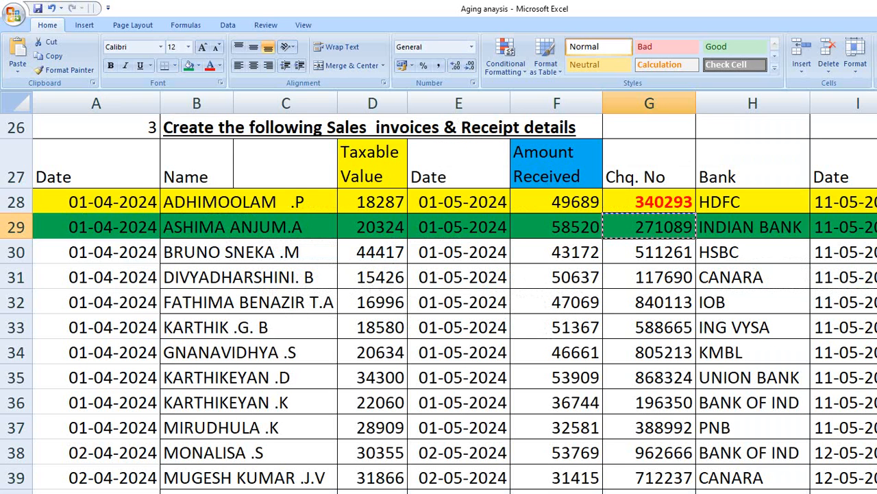
- Return to TallyPrime, specify Indian Bank as the cheque's bank name, and accept the bank allocation and the receipt voucher
key(alt+Tab)
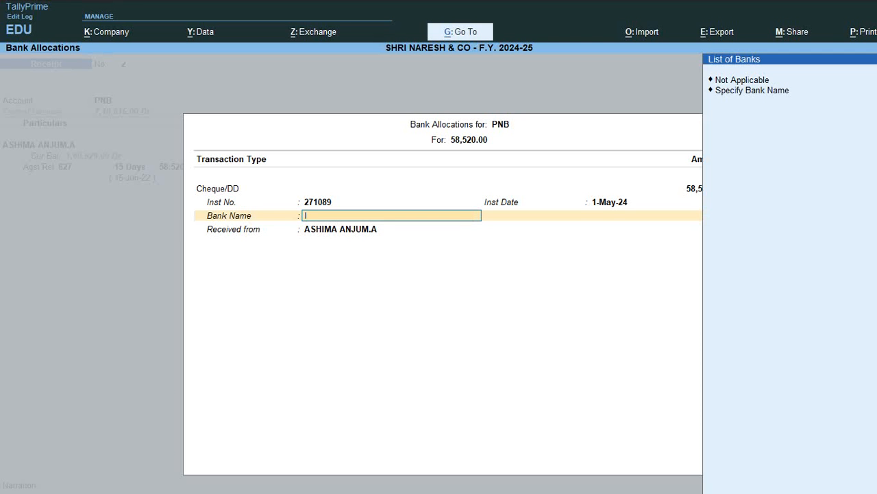
key(Down)
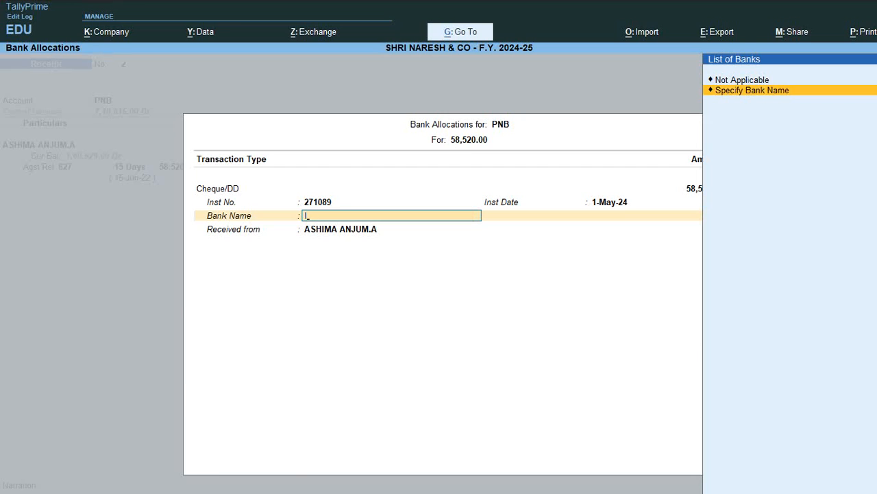
key(Return)
text(Ind)
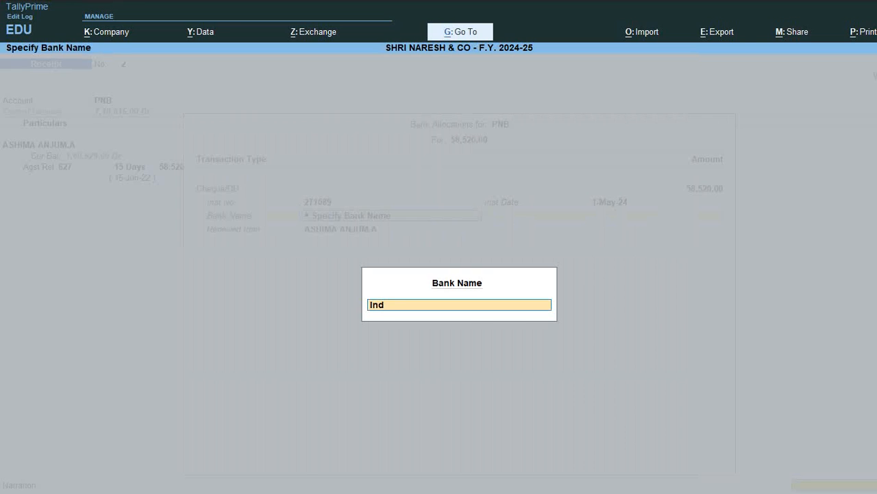
text(ian Bank)
key(Return)
key(Return)
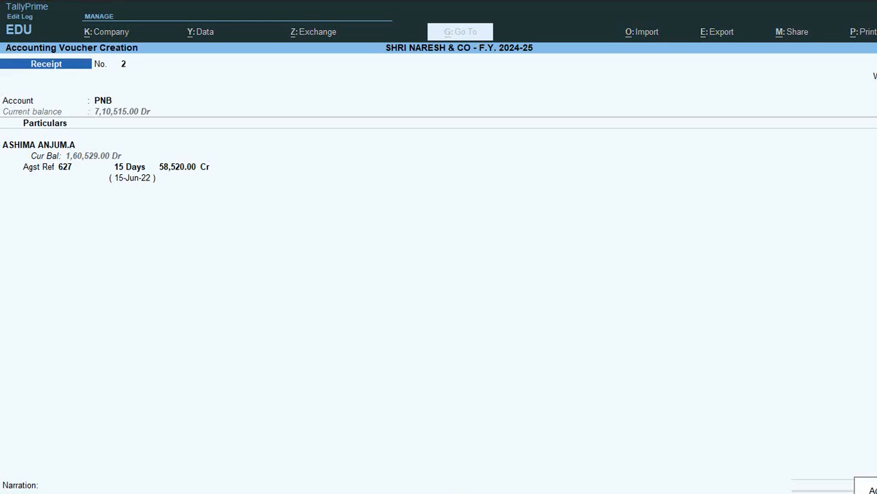
key(Return)
- Switch to the Excel workbook to check the receipt details and move on to the Google Meet window
key(alt+Tab)
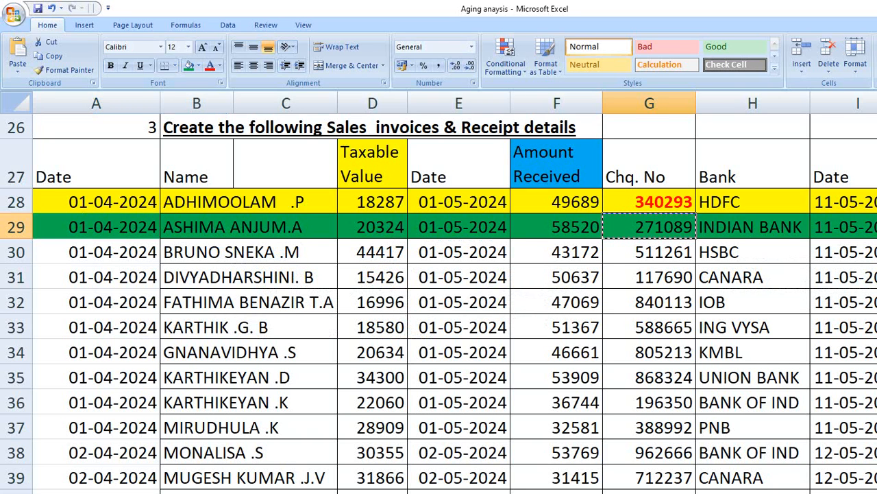
key(alt+Tab)
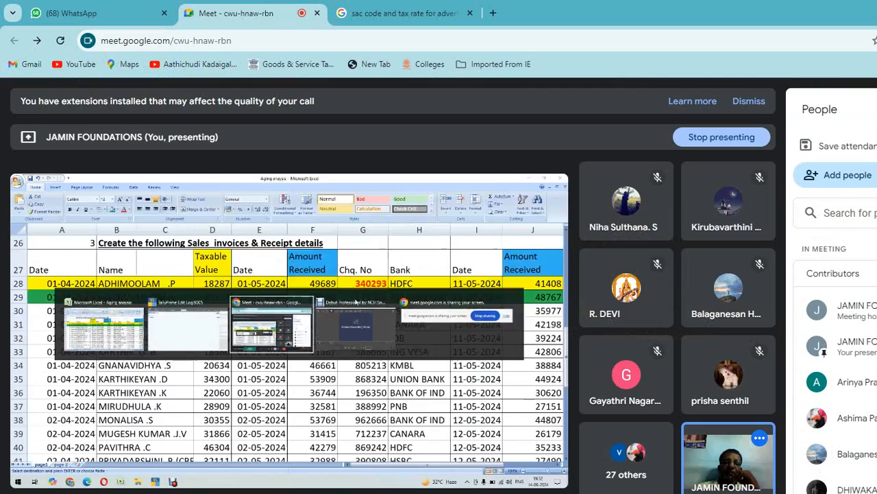